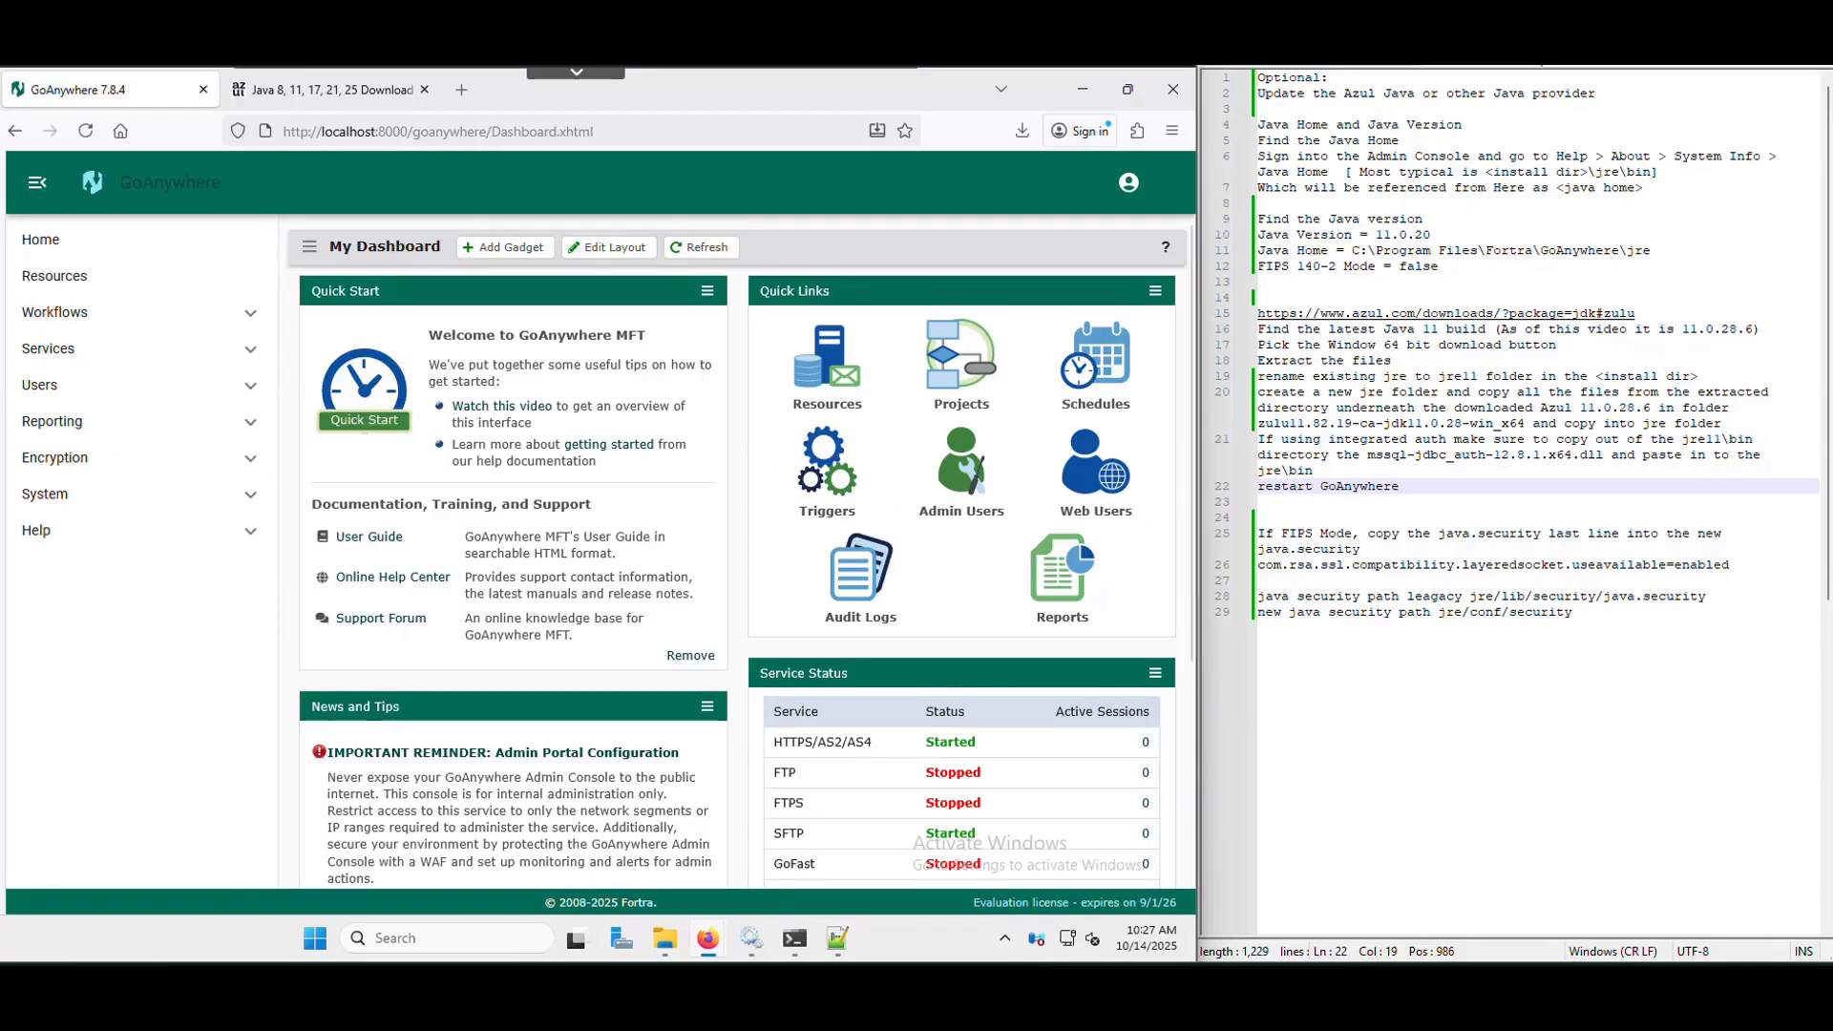
Check the Java Home path and Java version in GoAnywhere's system information
click(58, 531)
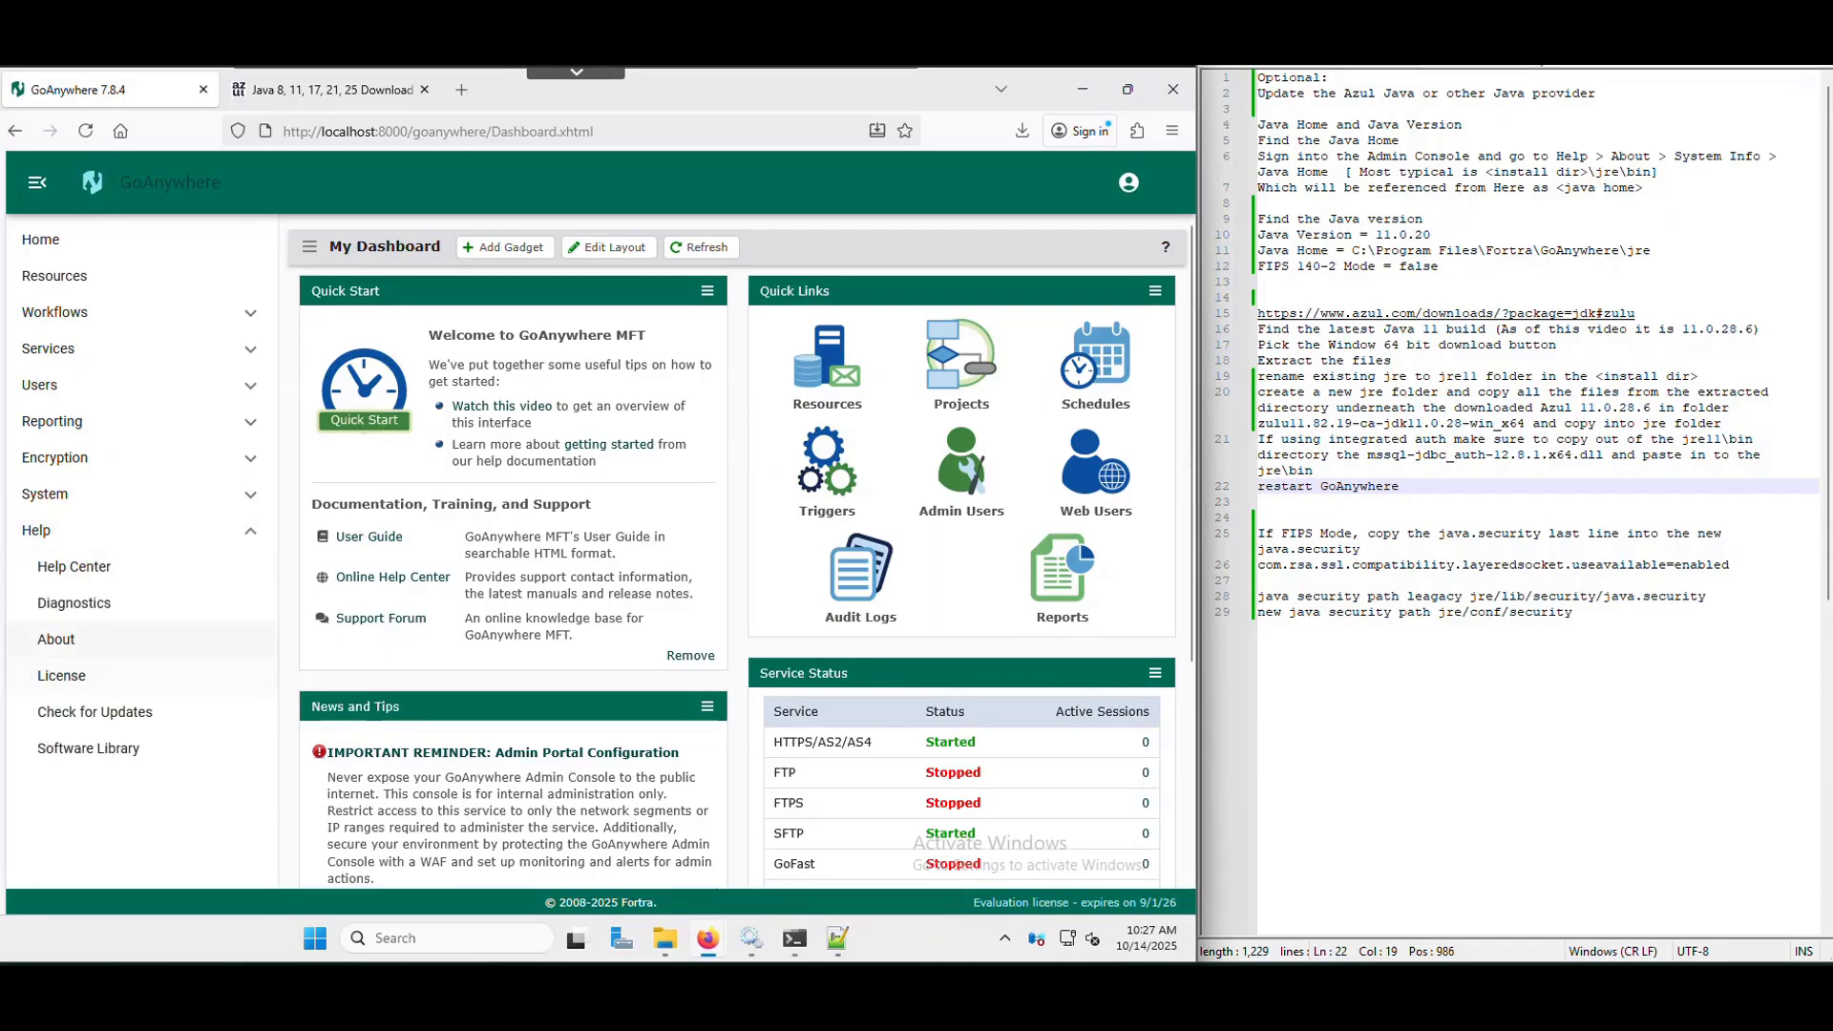
click(55, 639)
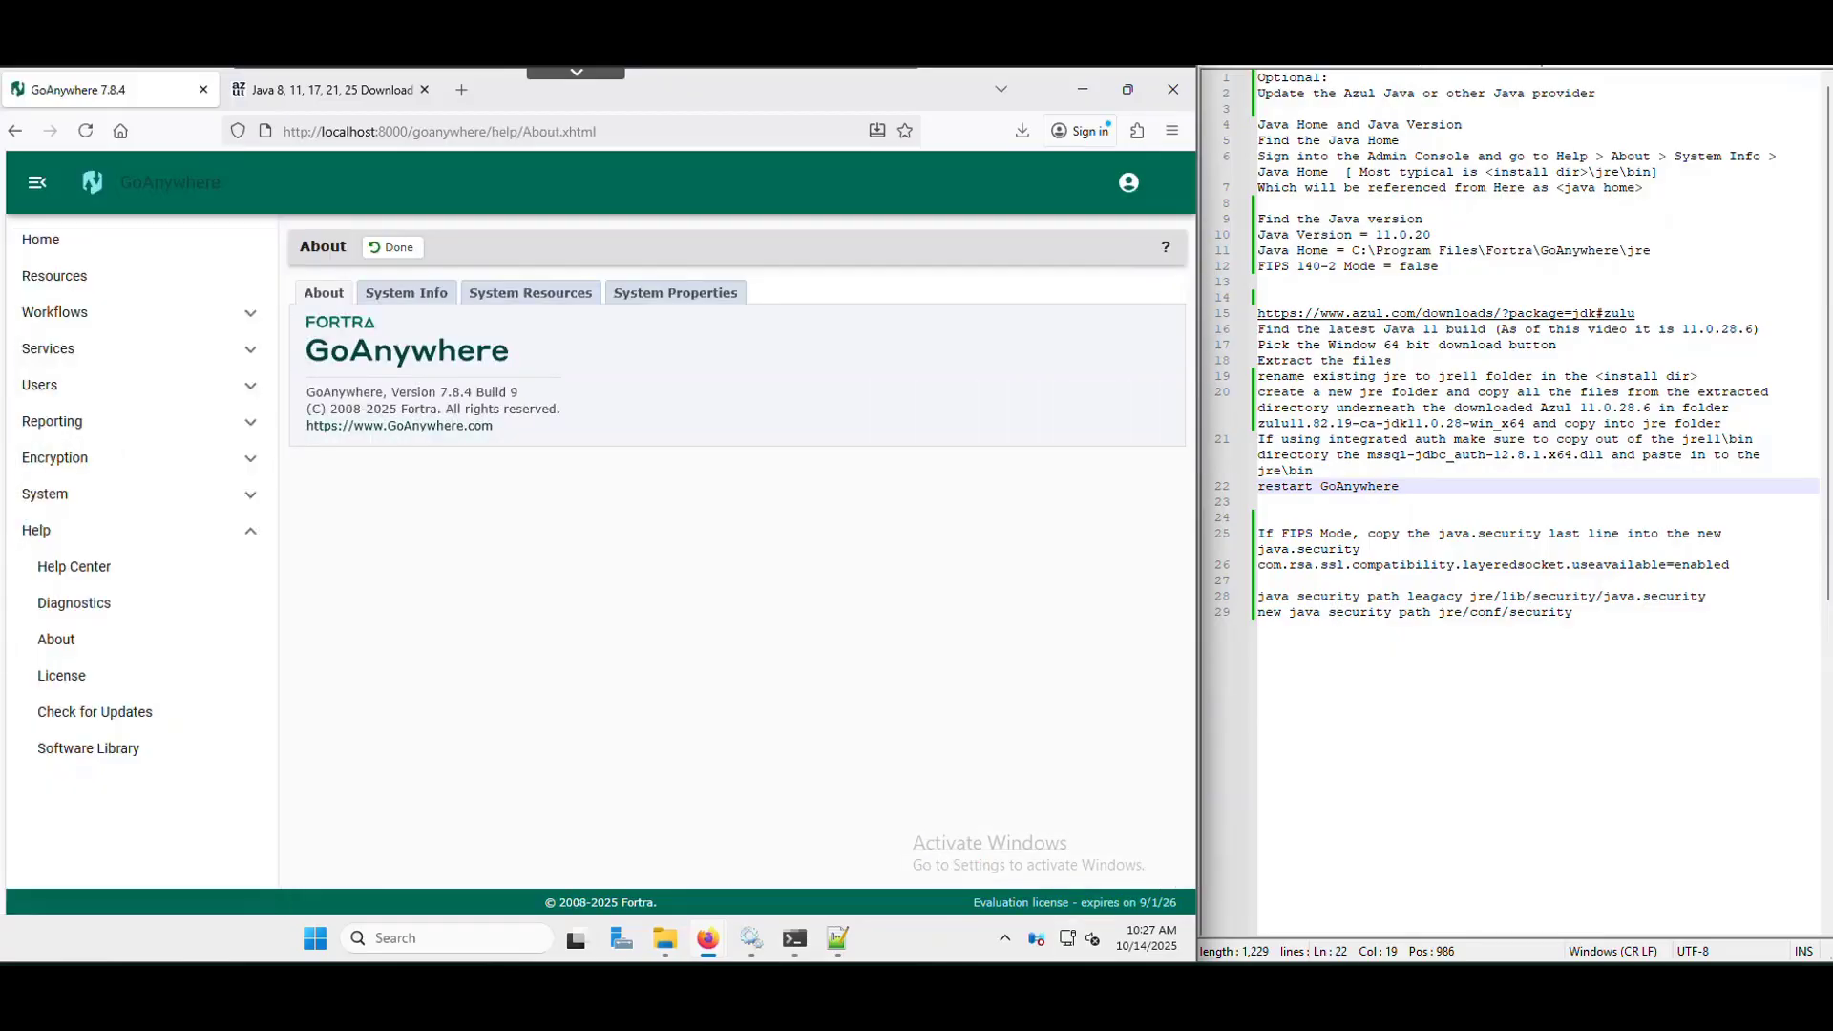
click(432, 296)
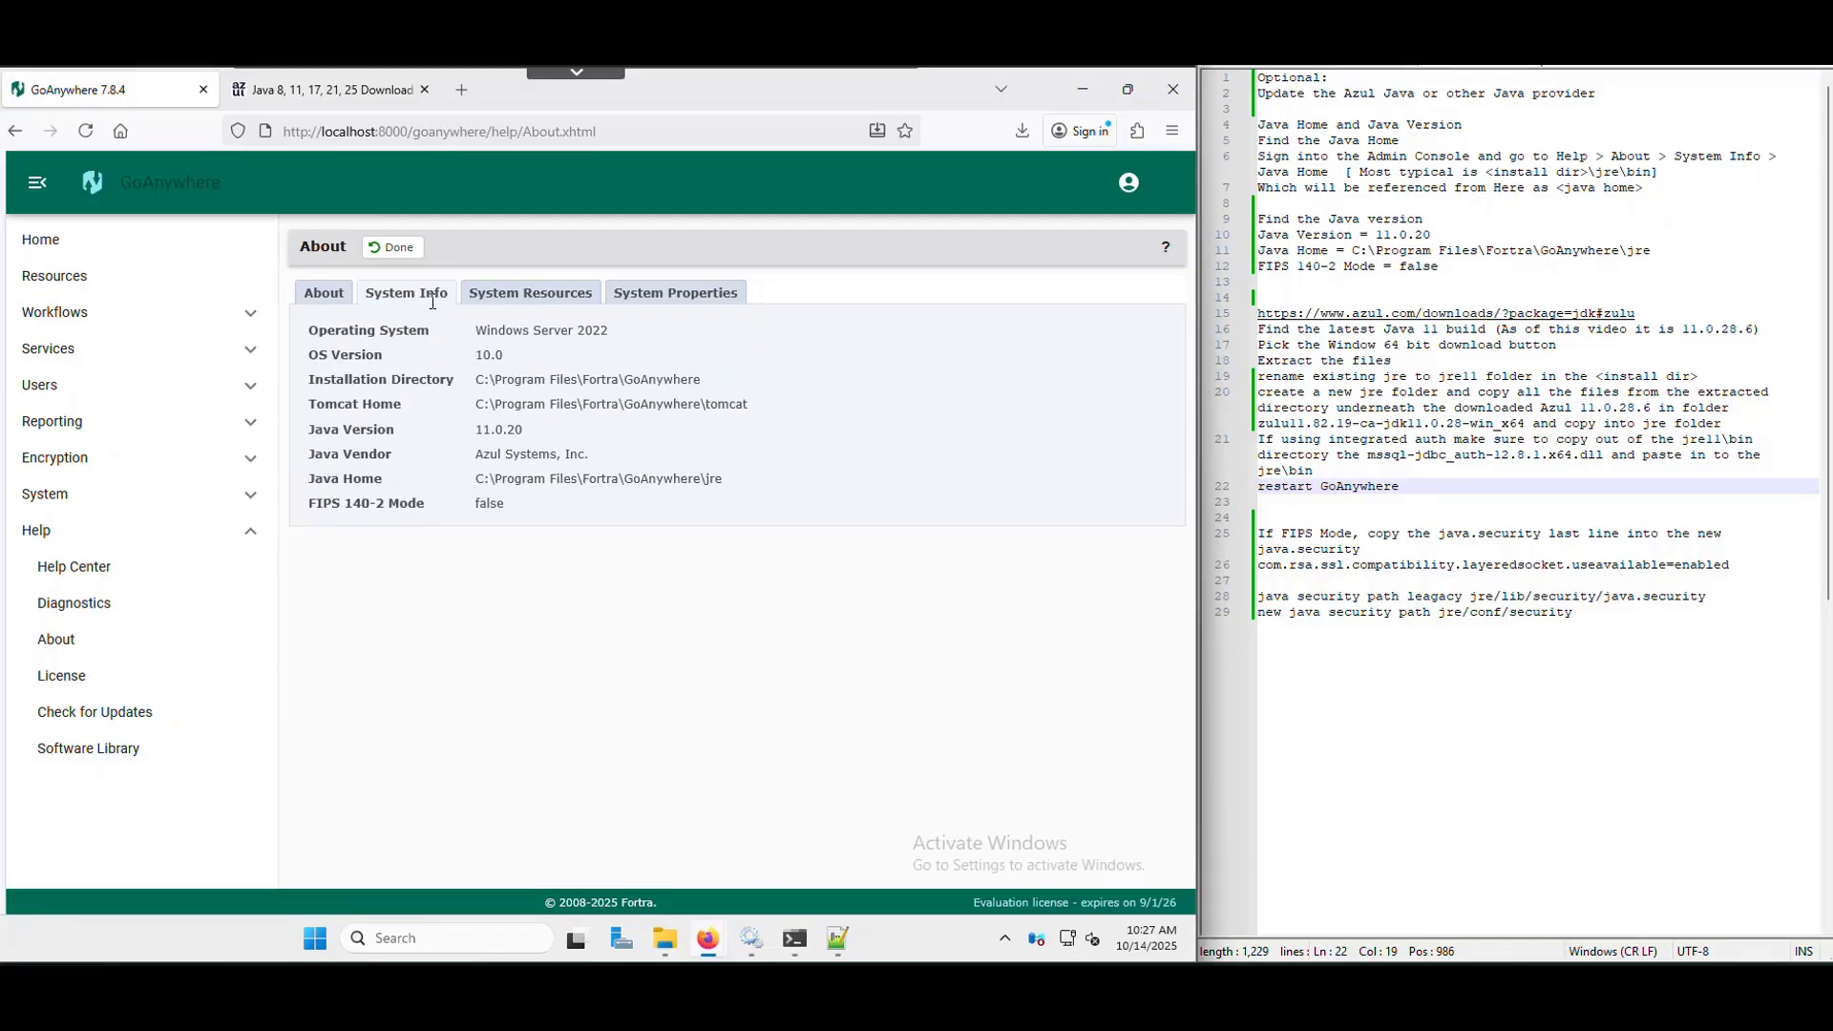
drag(383, 479, 309, 479)
drag(723, 479, 476, 479)
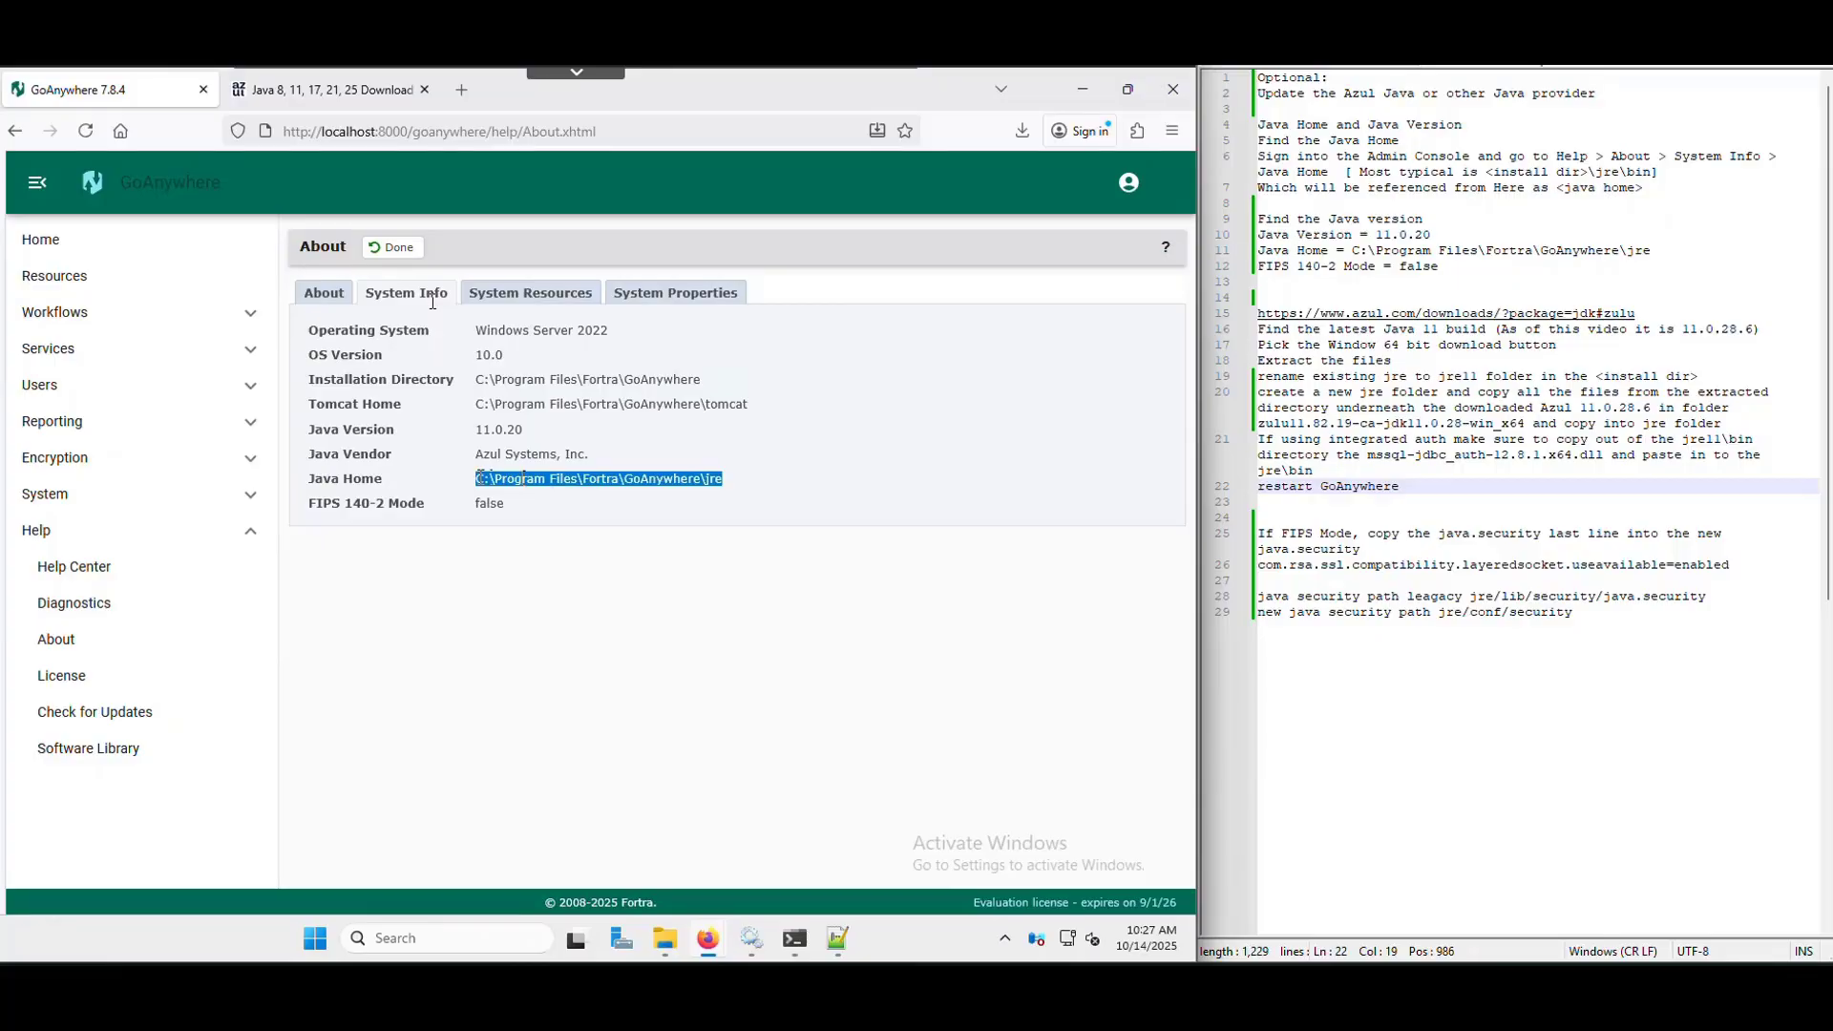
drag(1431, 235, 1257, 234)
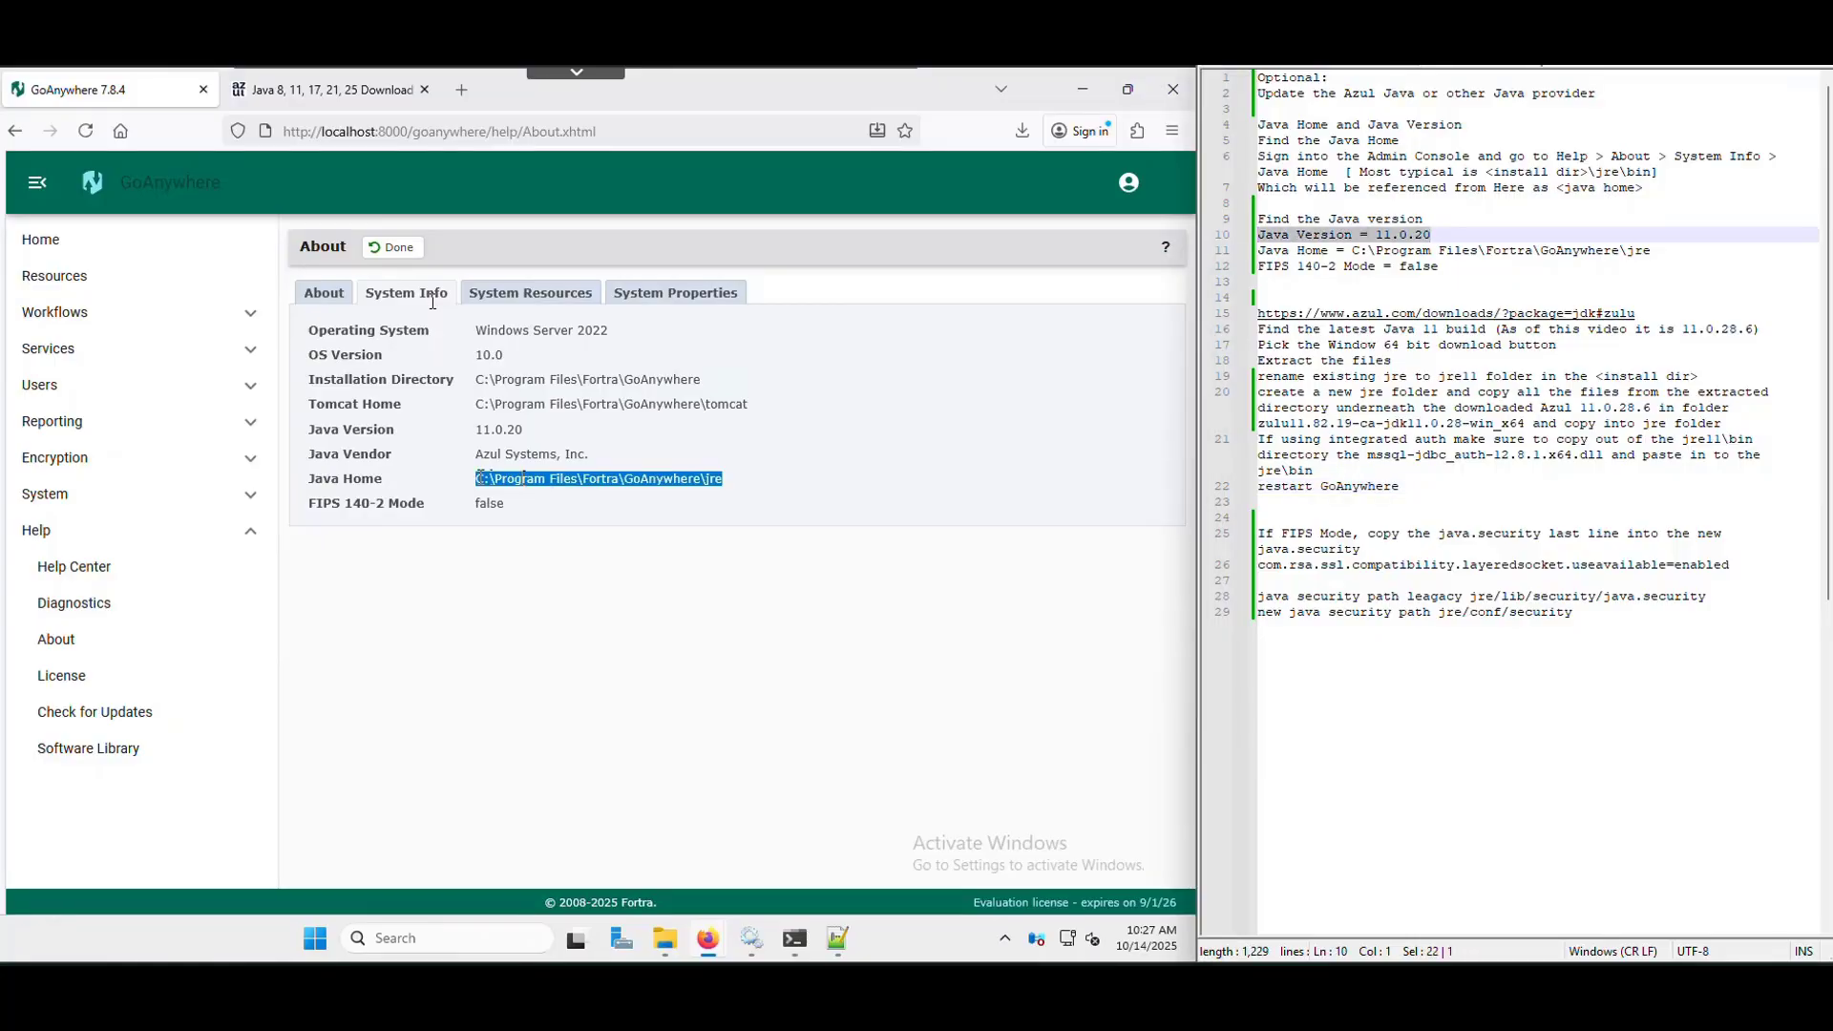
drag(522, 429, 477, 429)
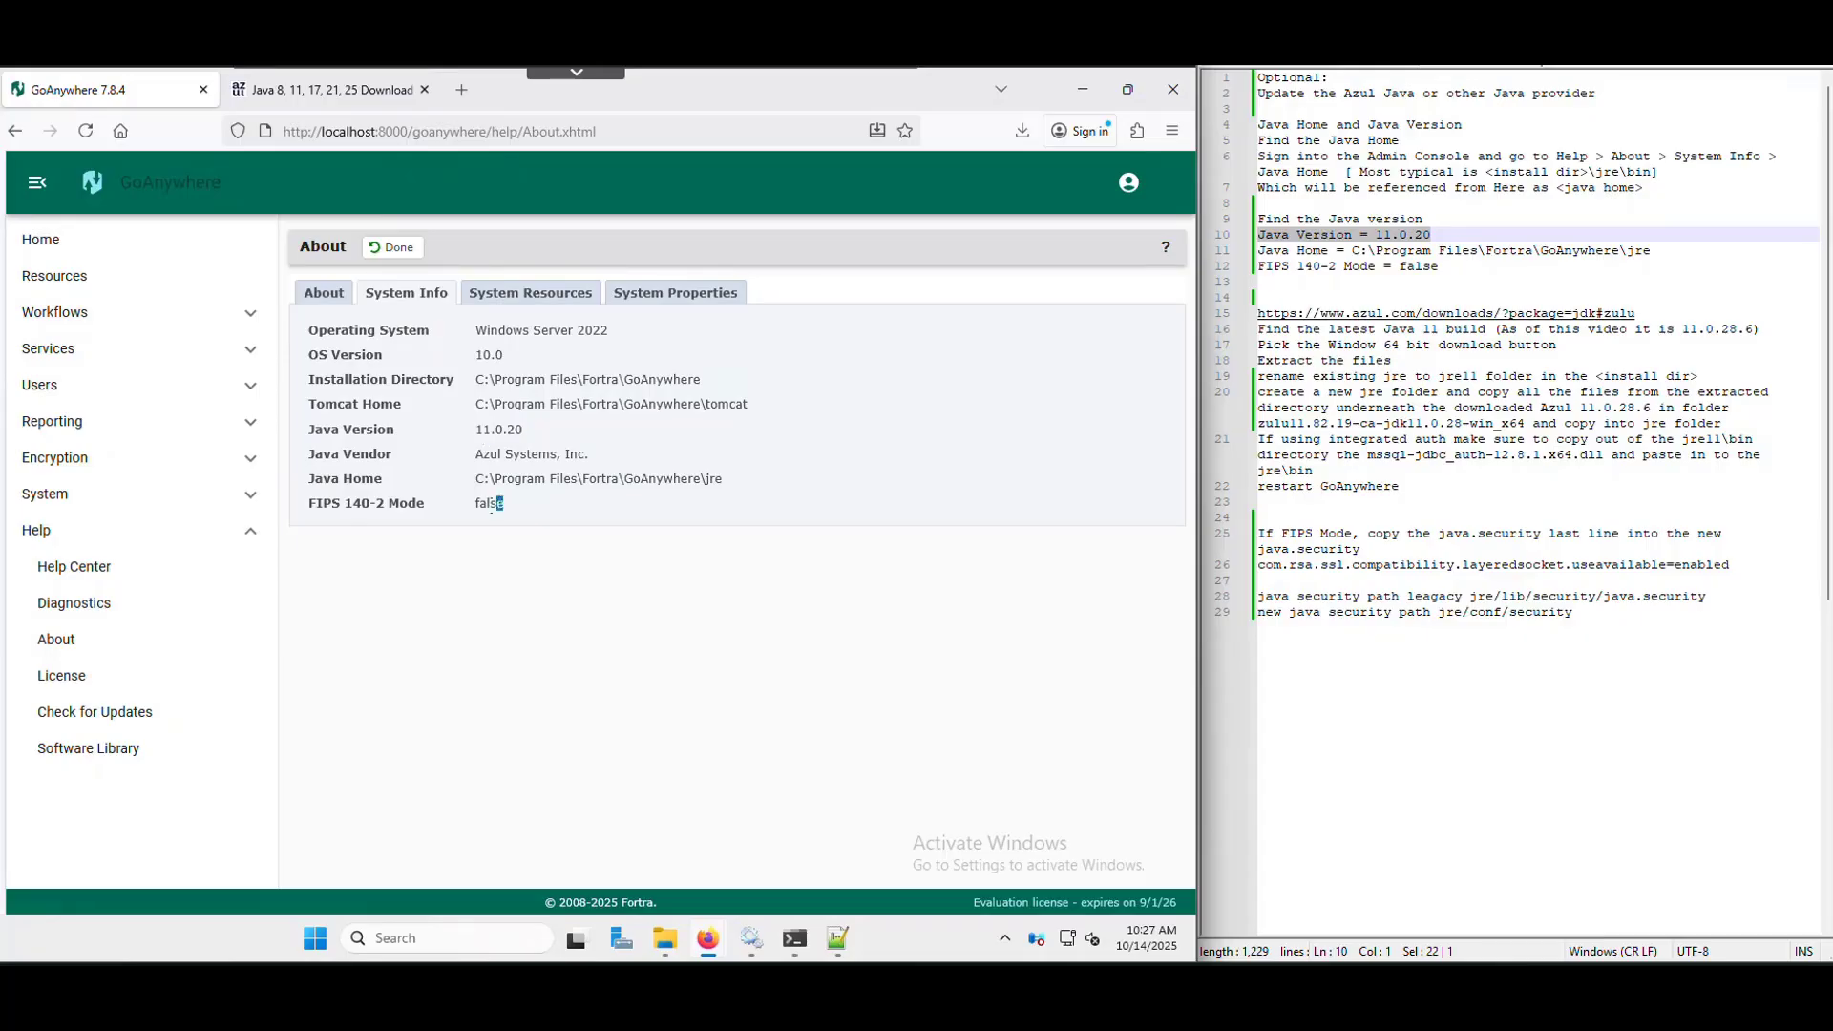
Check the FIPS 140-2 Mode setting and the FIPS notes on java.security, and leave the About page
drag(503, 503, 475, 503)
drag(1258, 518, 1575, 613)
click(726, 592)
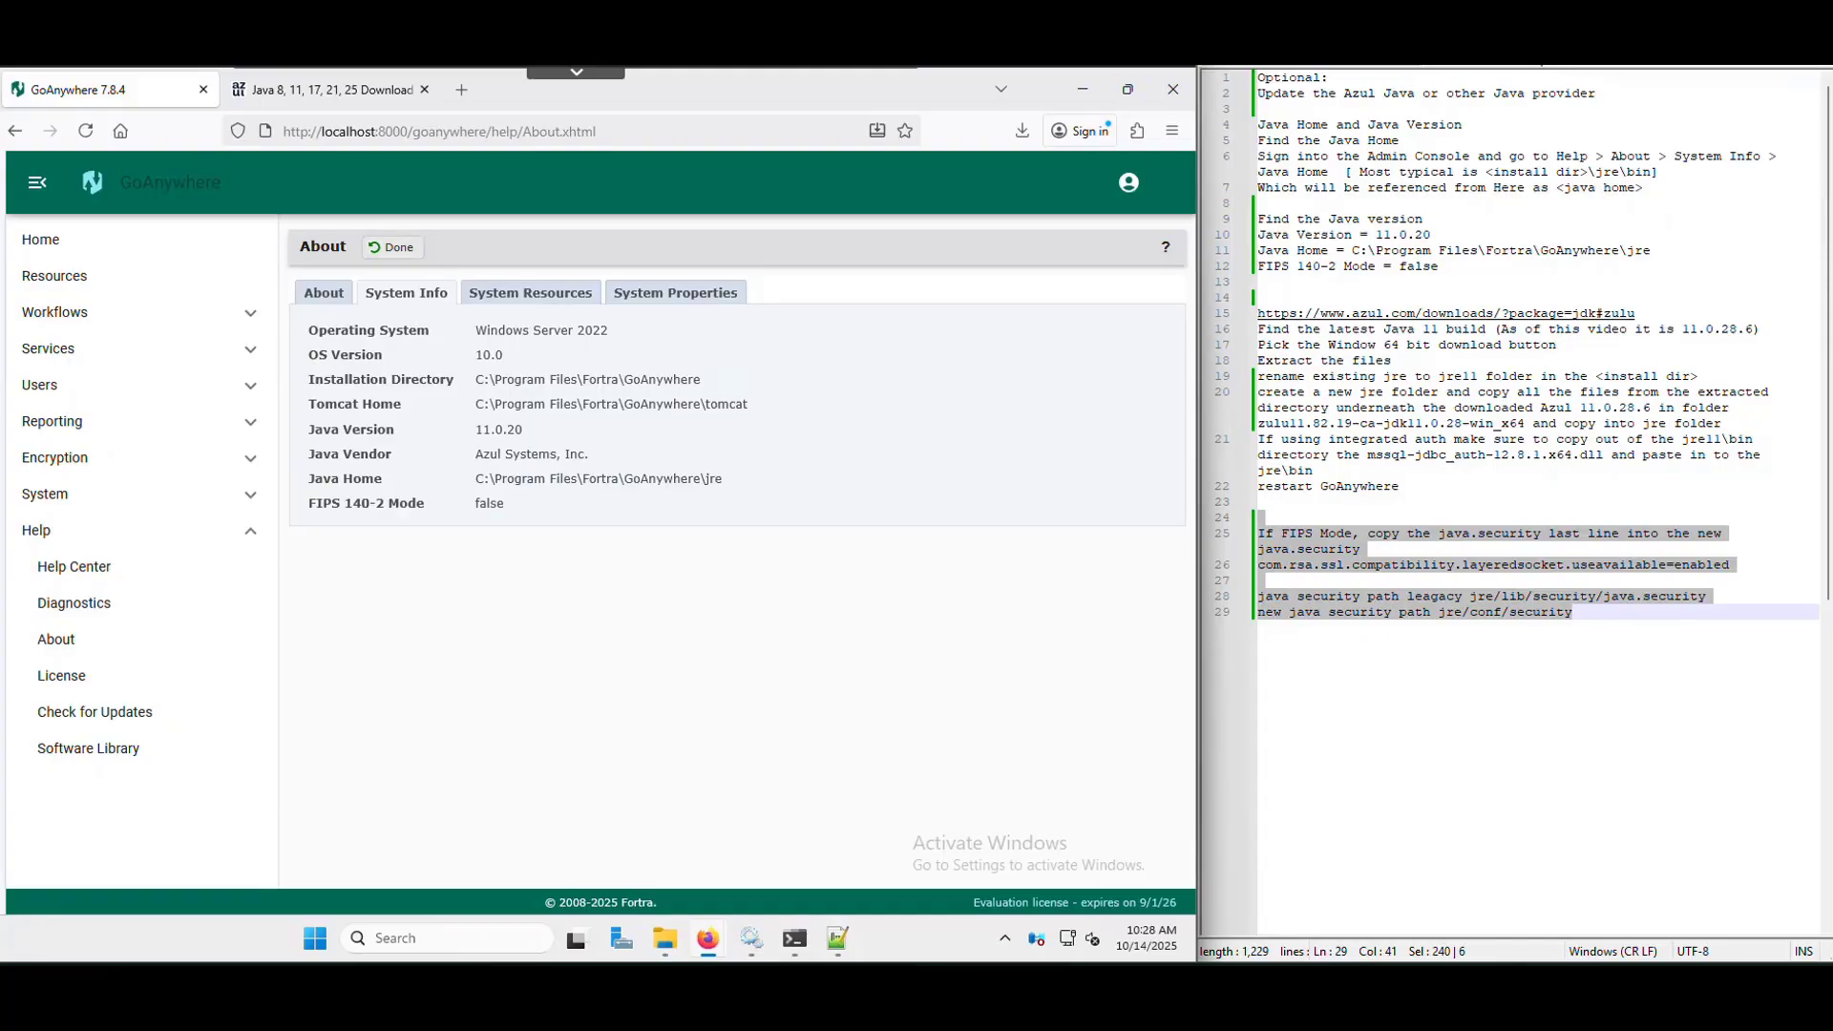
click(391, 247)
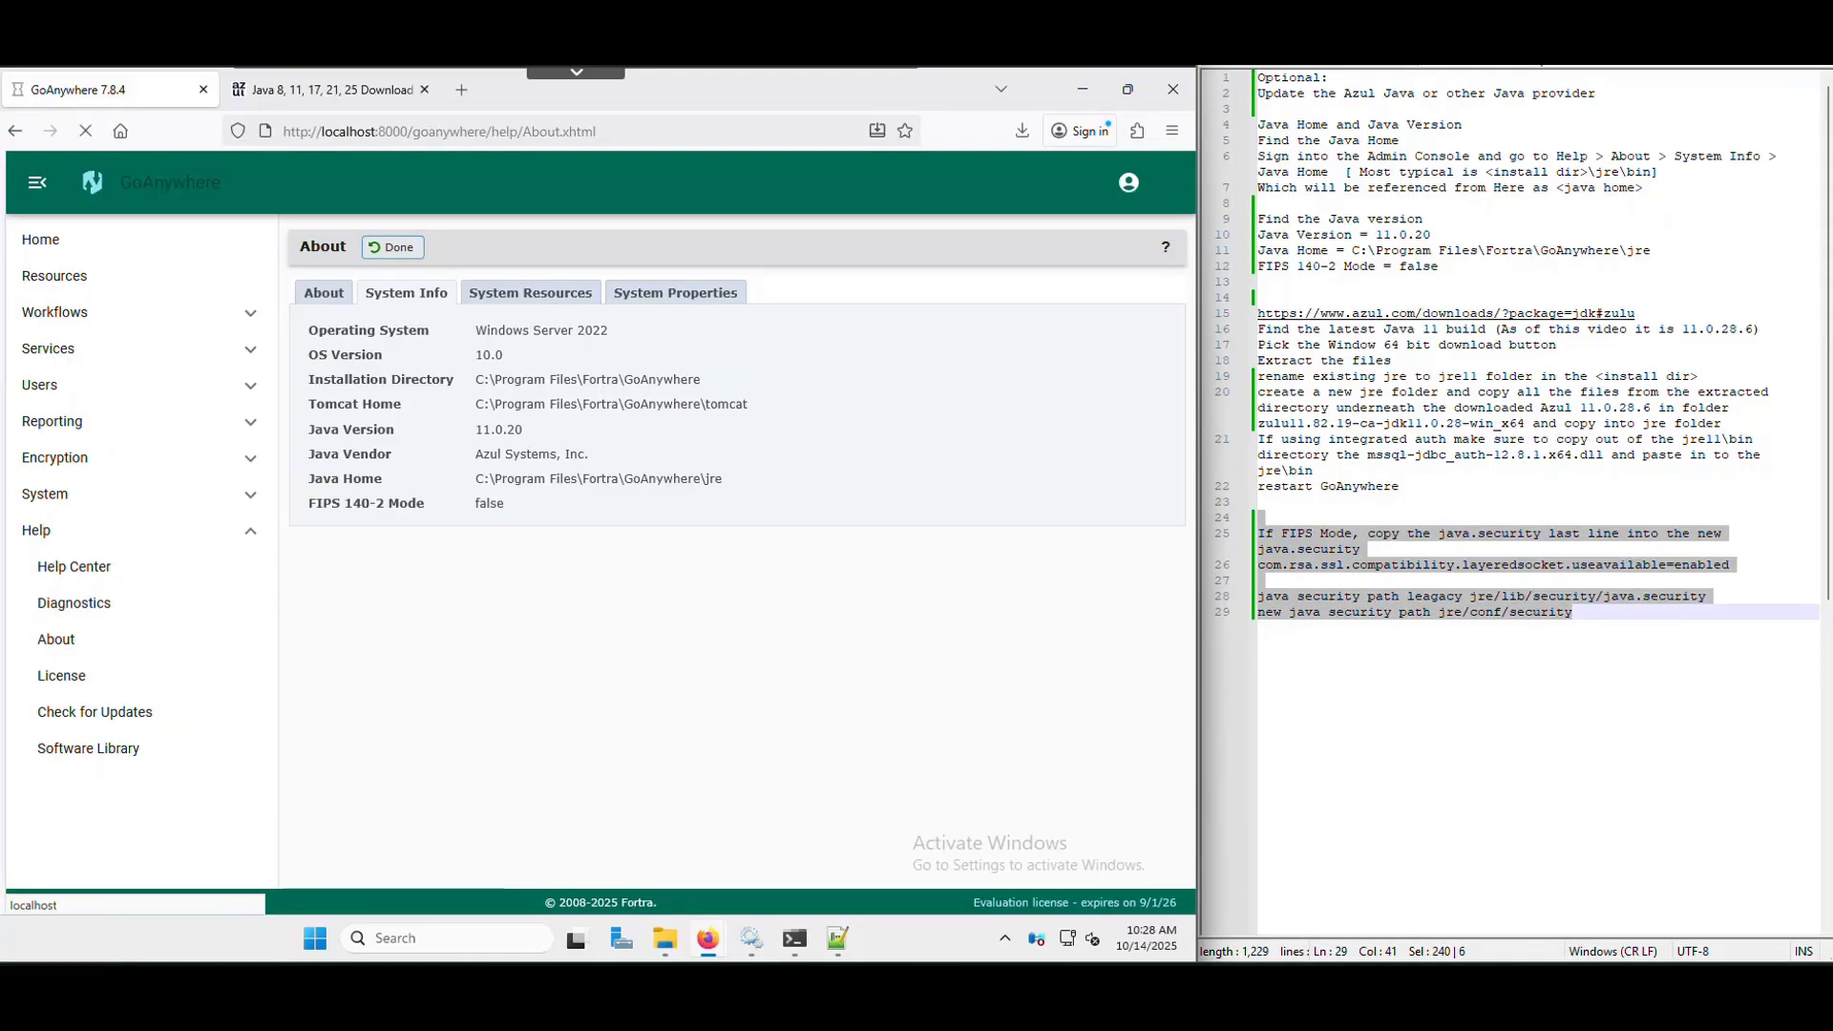
Download the .zip of the Azul Zulu 11.0.28+6 JDK for Windows x86 64-bit from the Azul downloads page
click(330, 89)
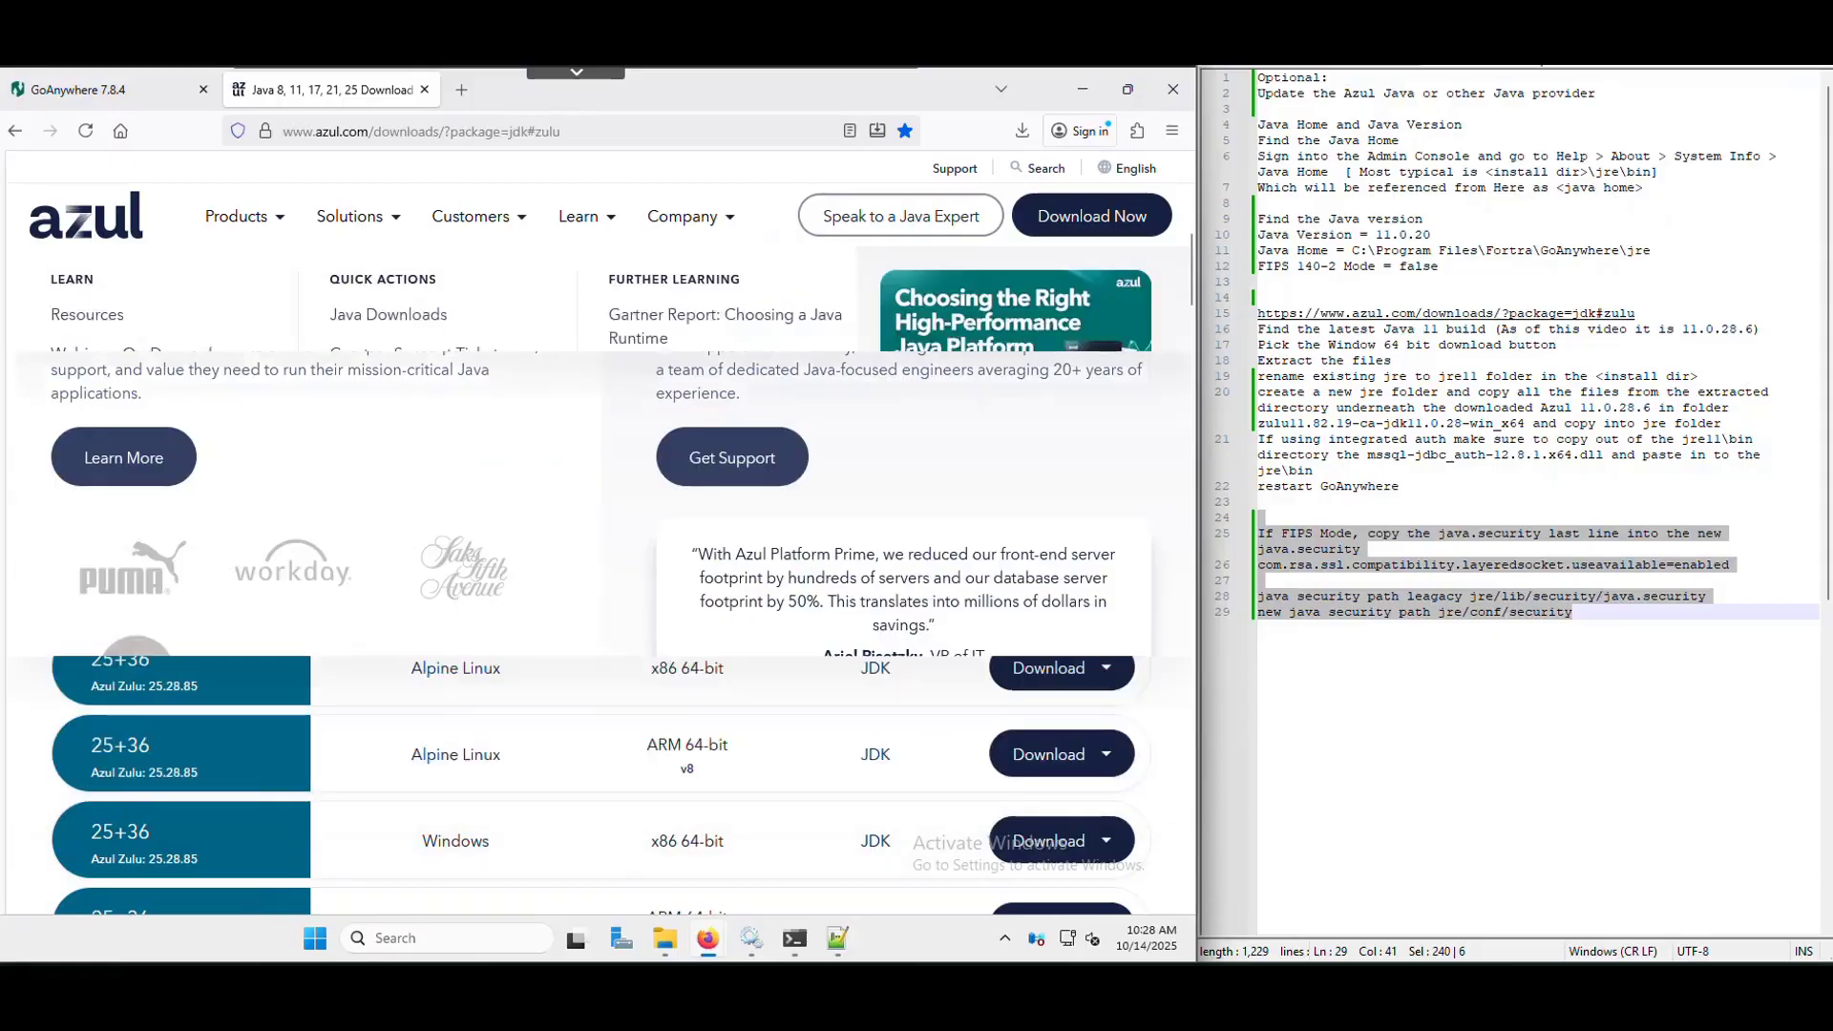
scroll(601, 572, down, 5)
scroll(452, 597, down, 10)
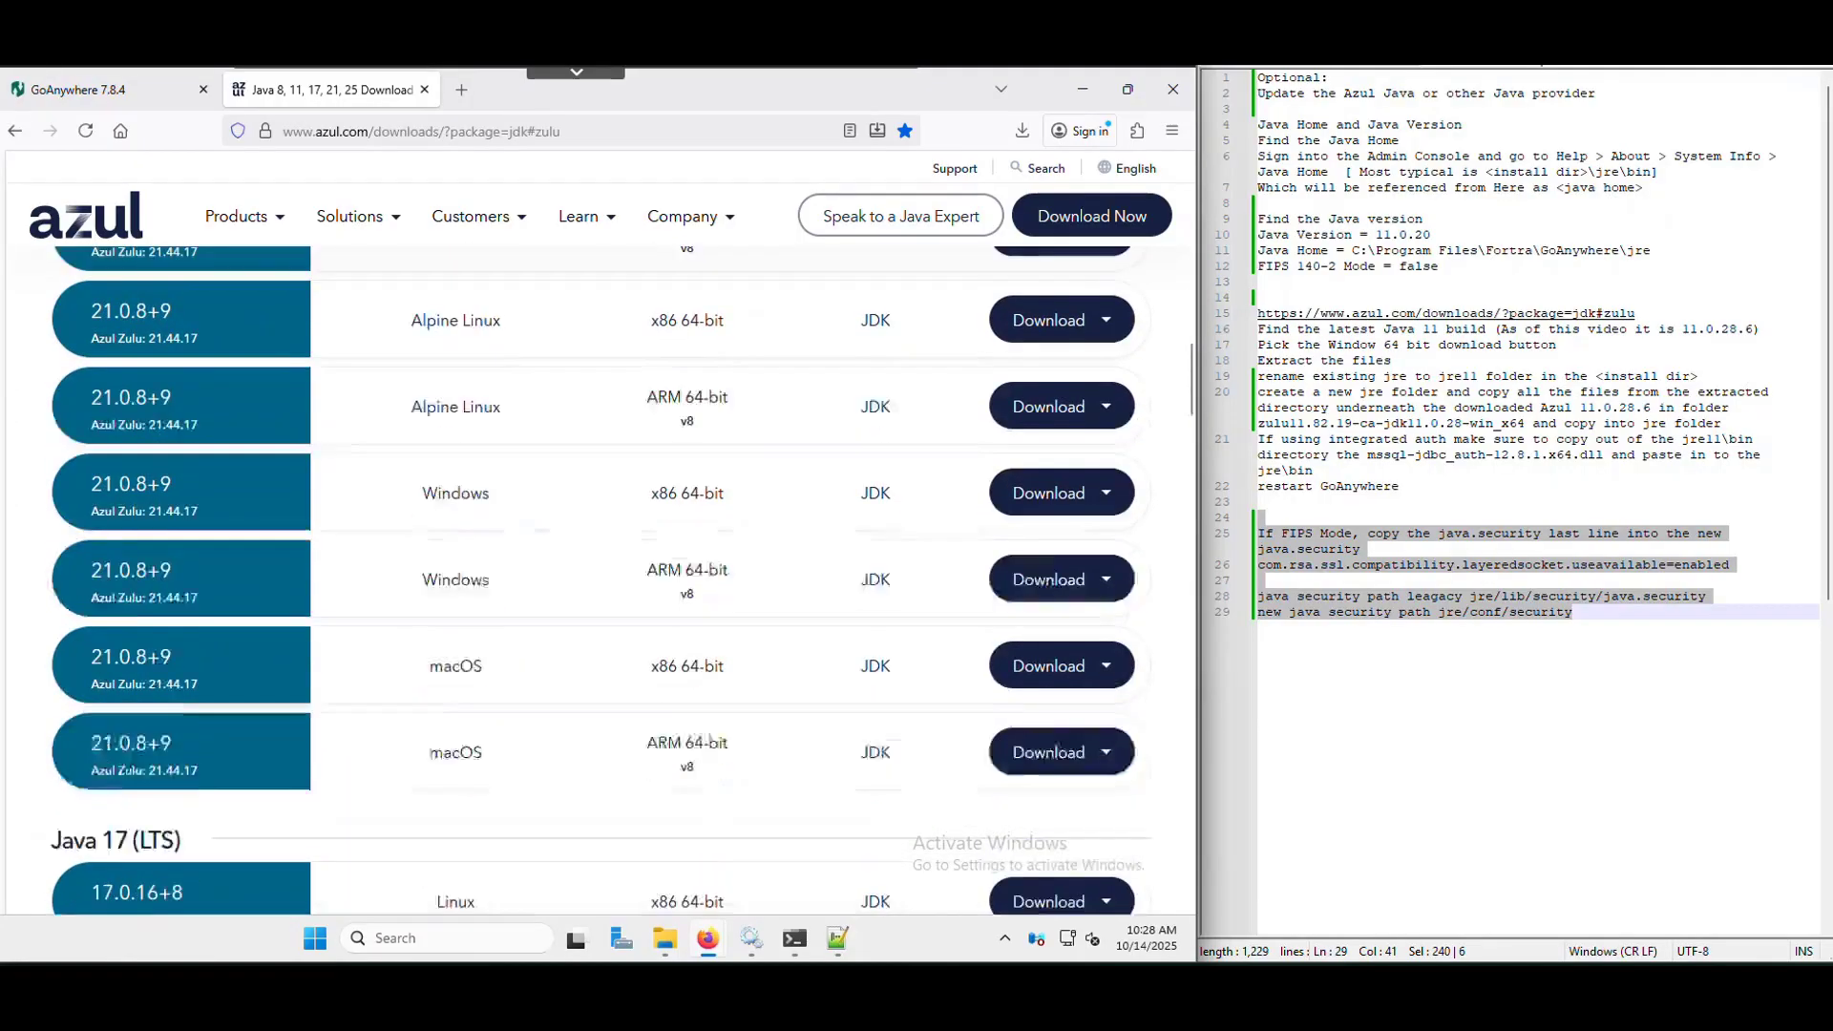
scroll(451, 597, down, 9)
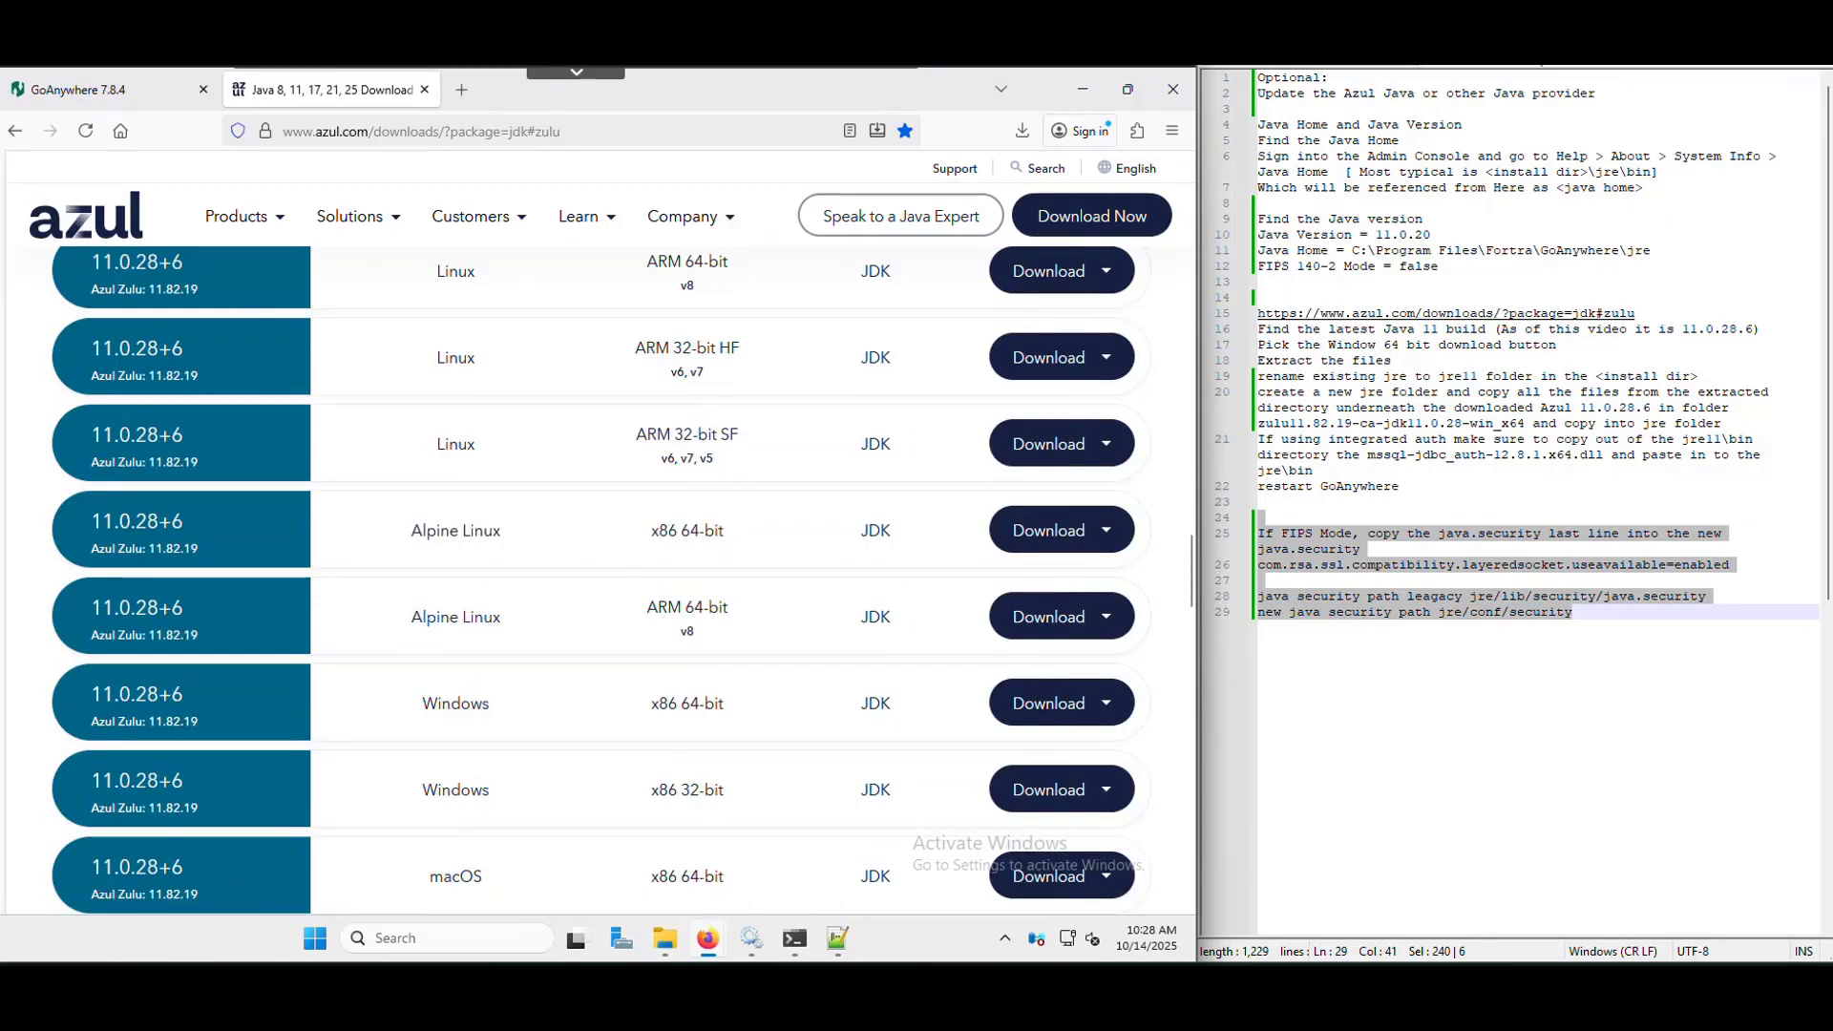
scroll(594, 579, down, 1)
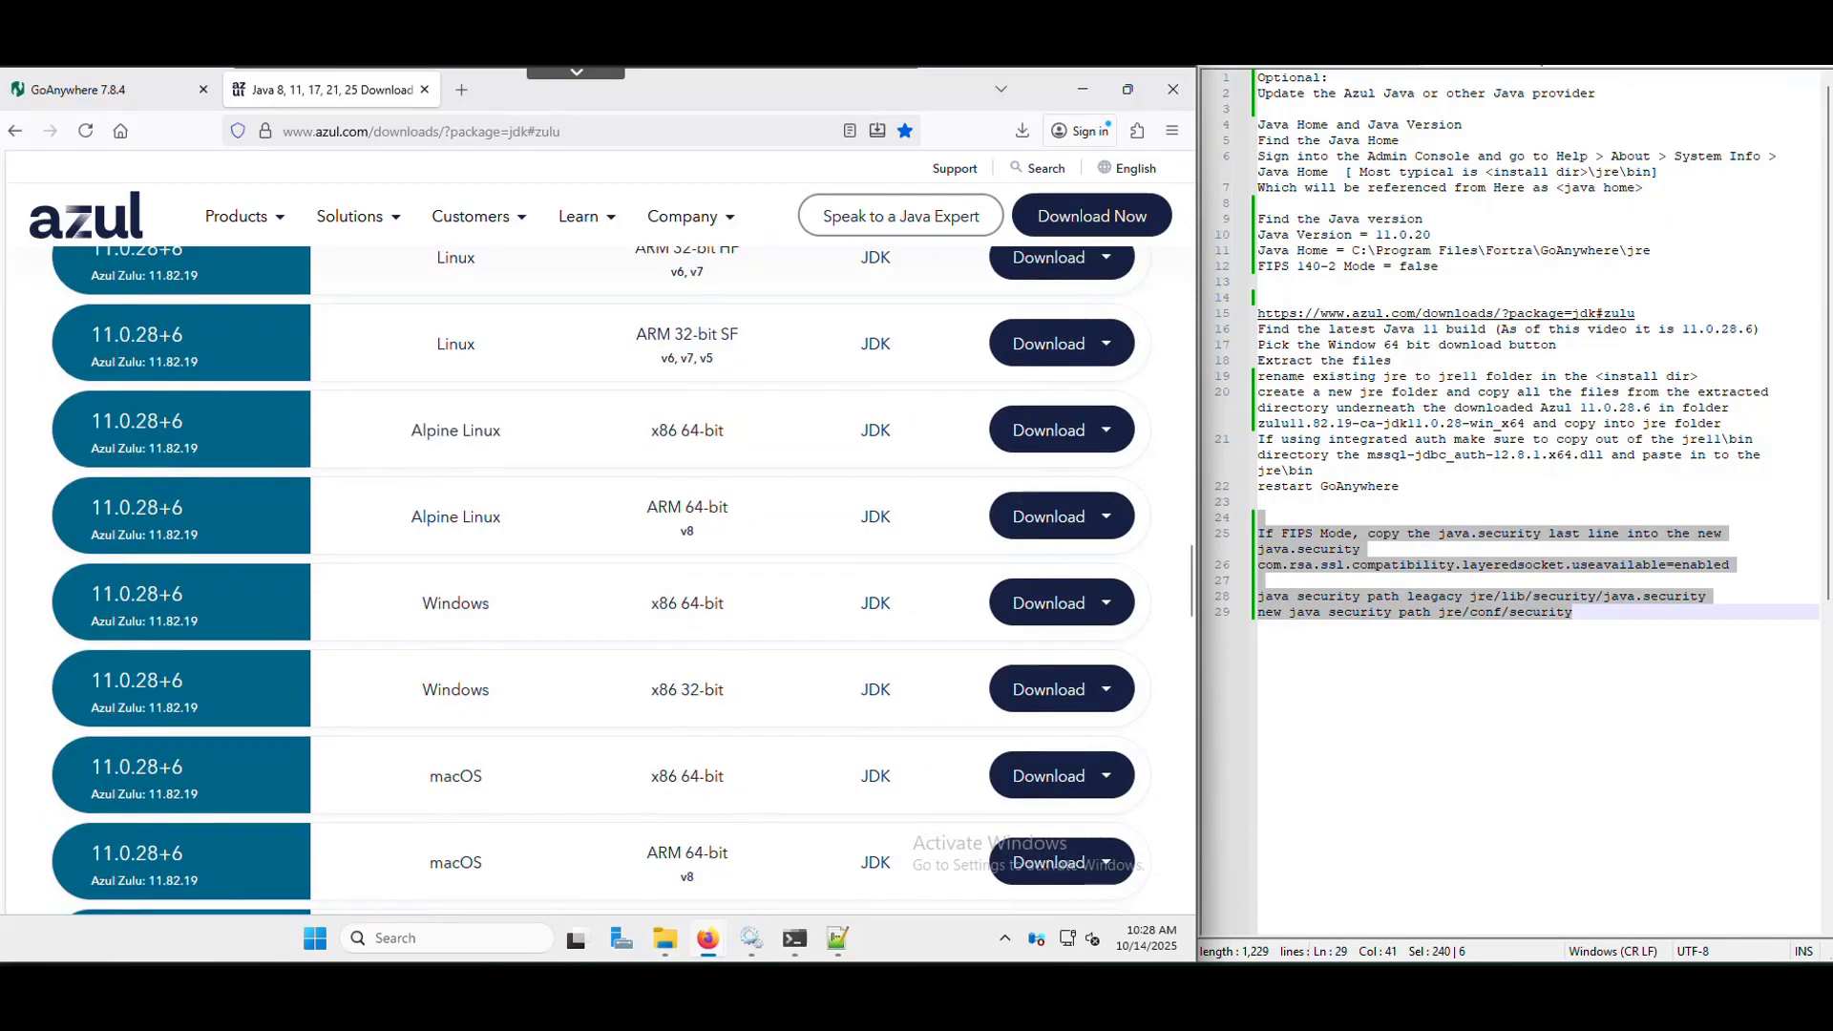
click(1059, 603)
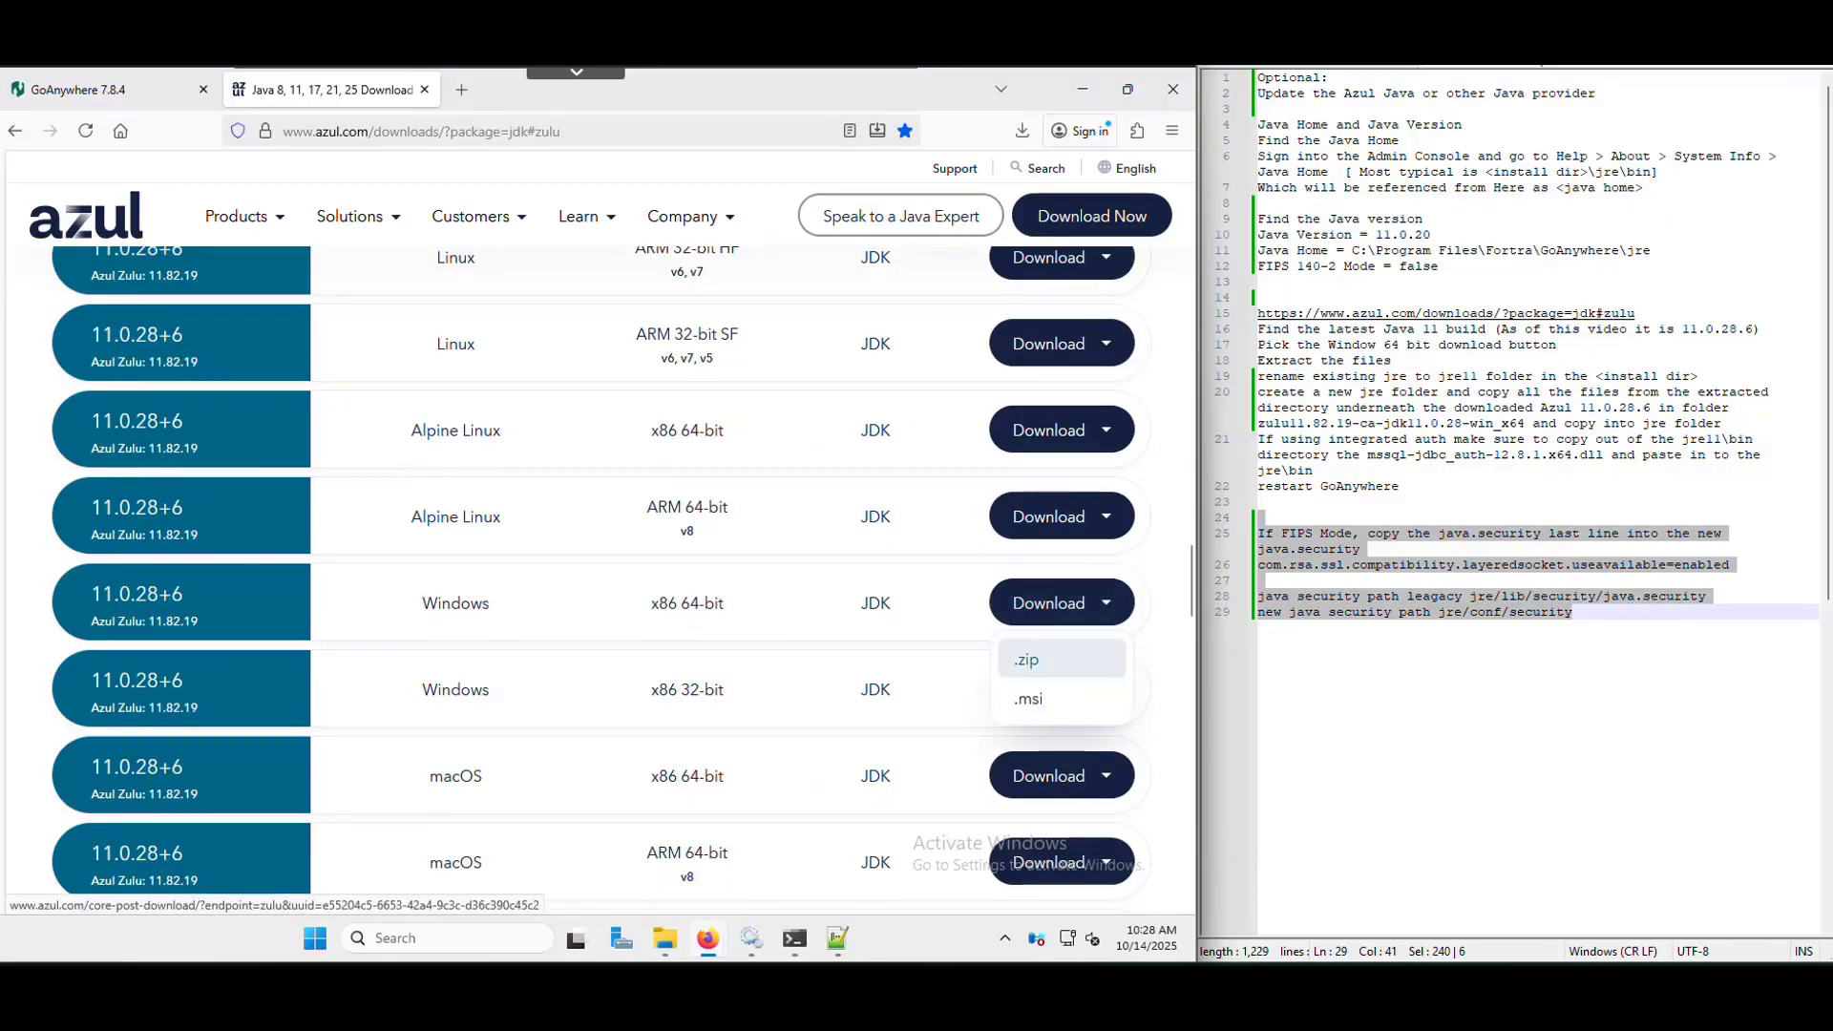
click(1026, 659)
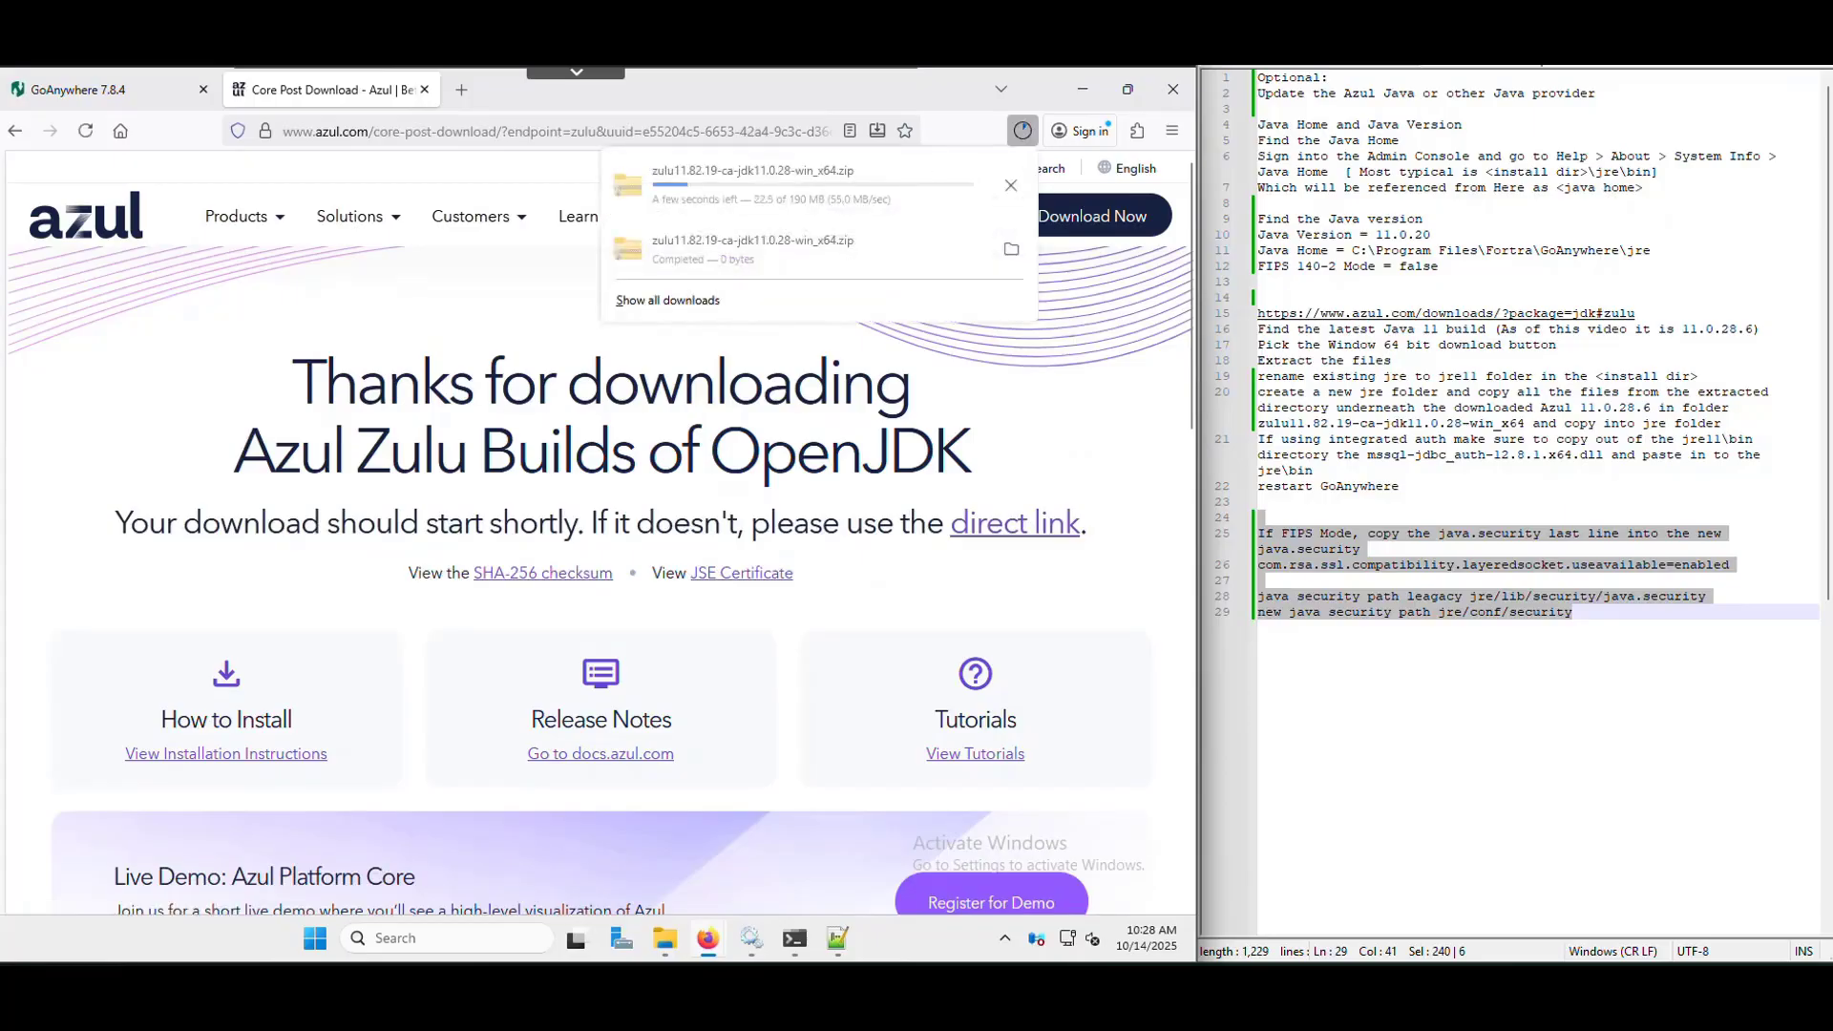
Extract zulu11.82.19-ca-jdk11.0.28-win_x64.zip in the Downloads folder to the default destination
click(664, 940)
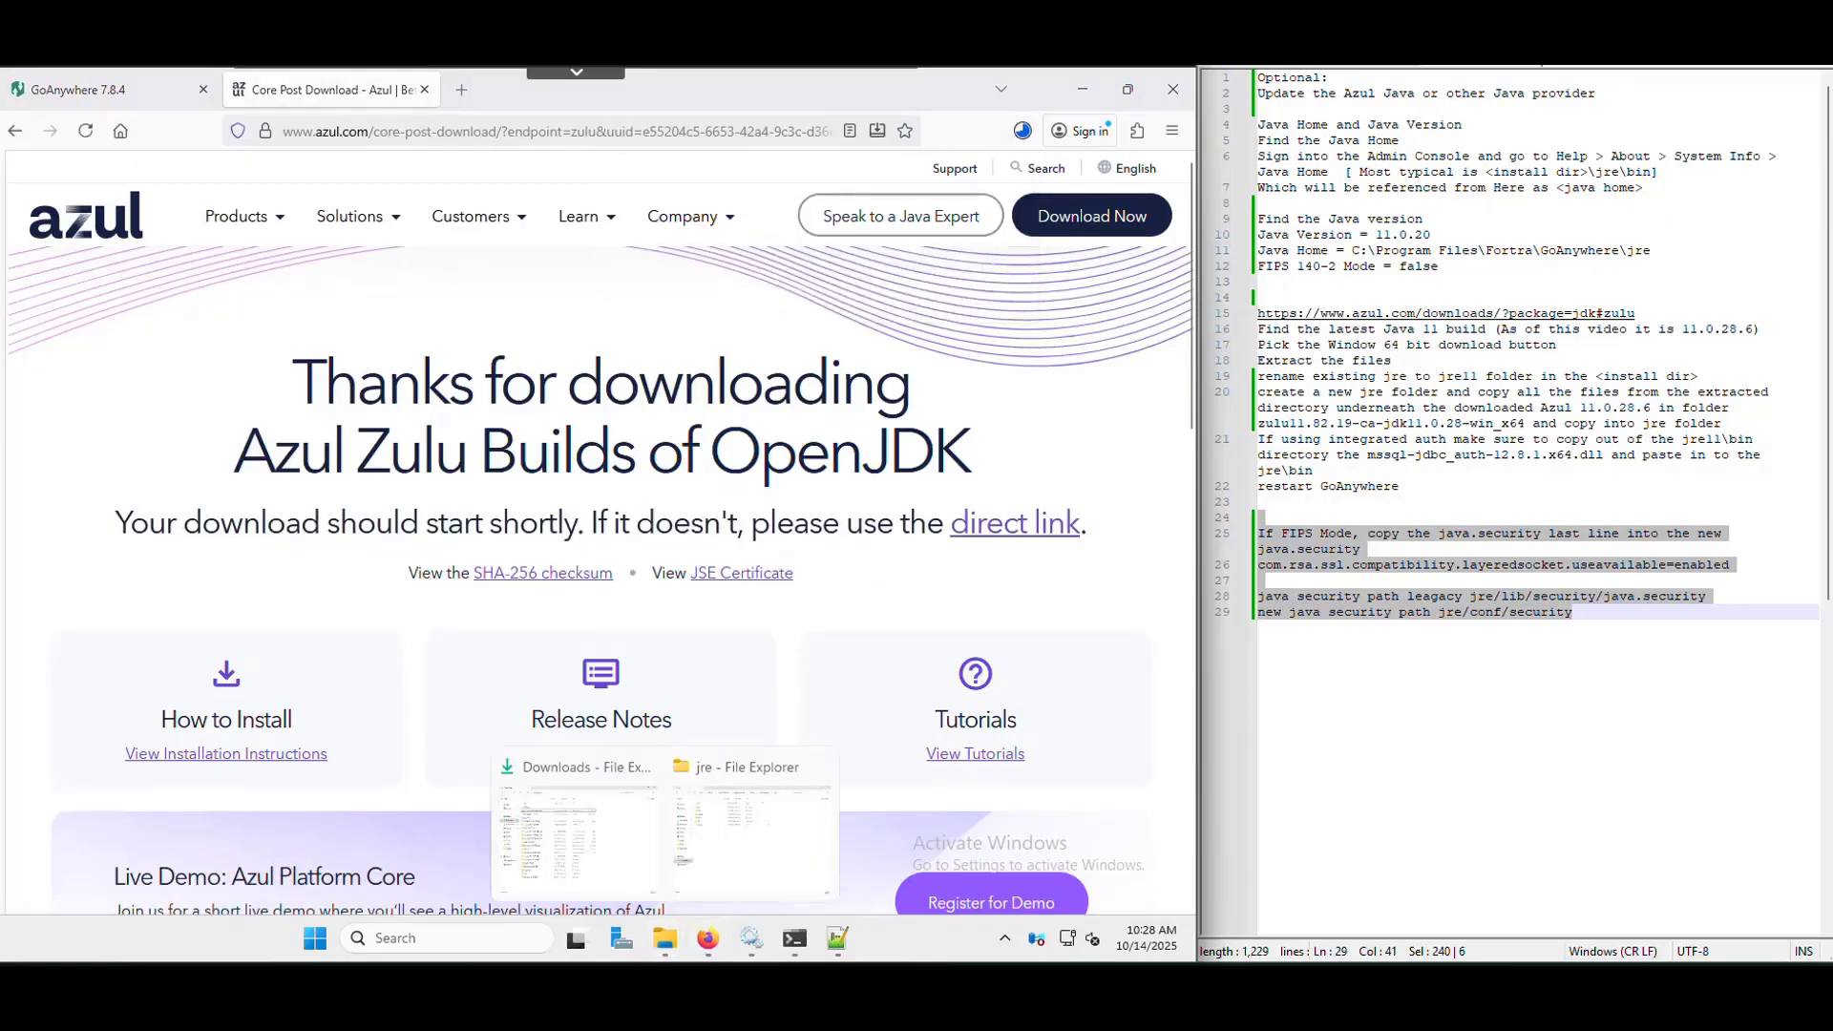
click(576, 821)
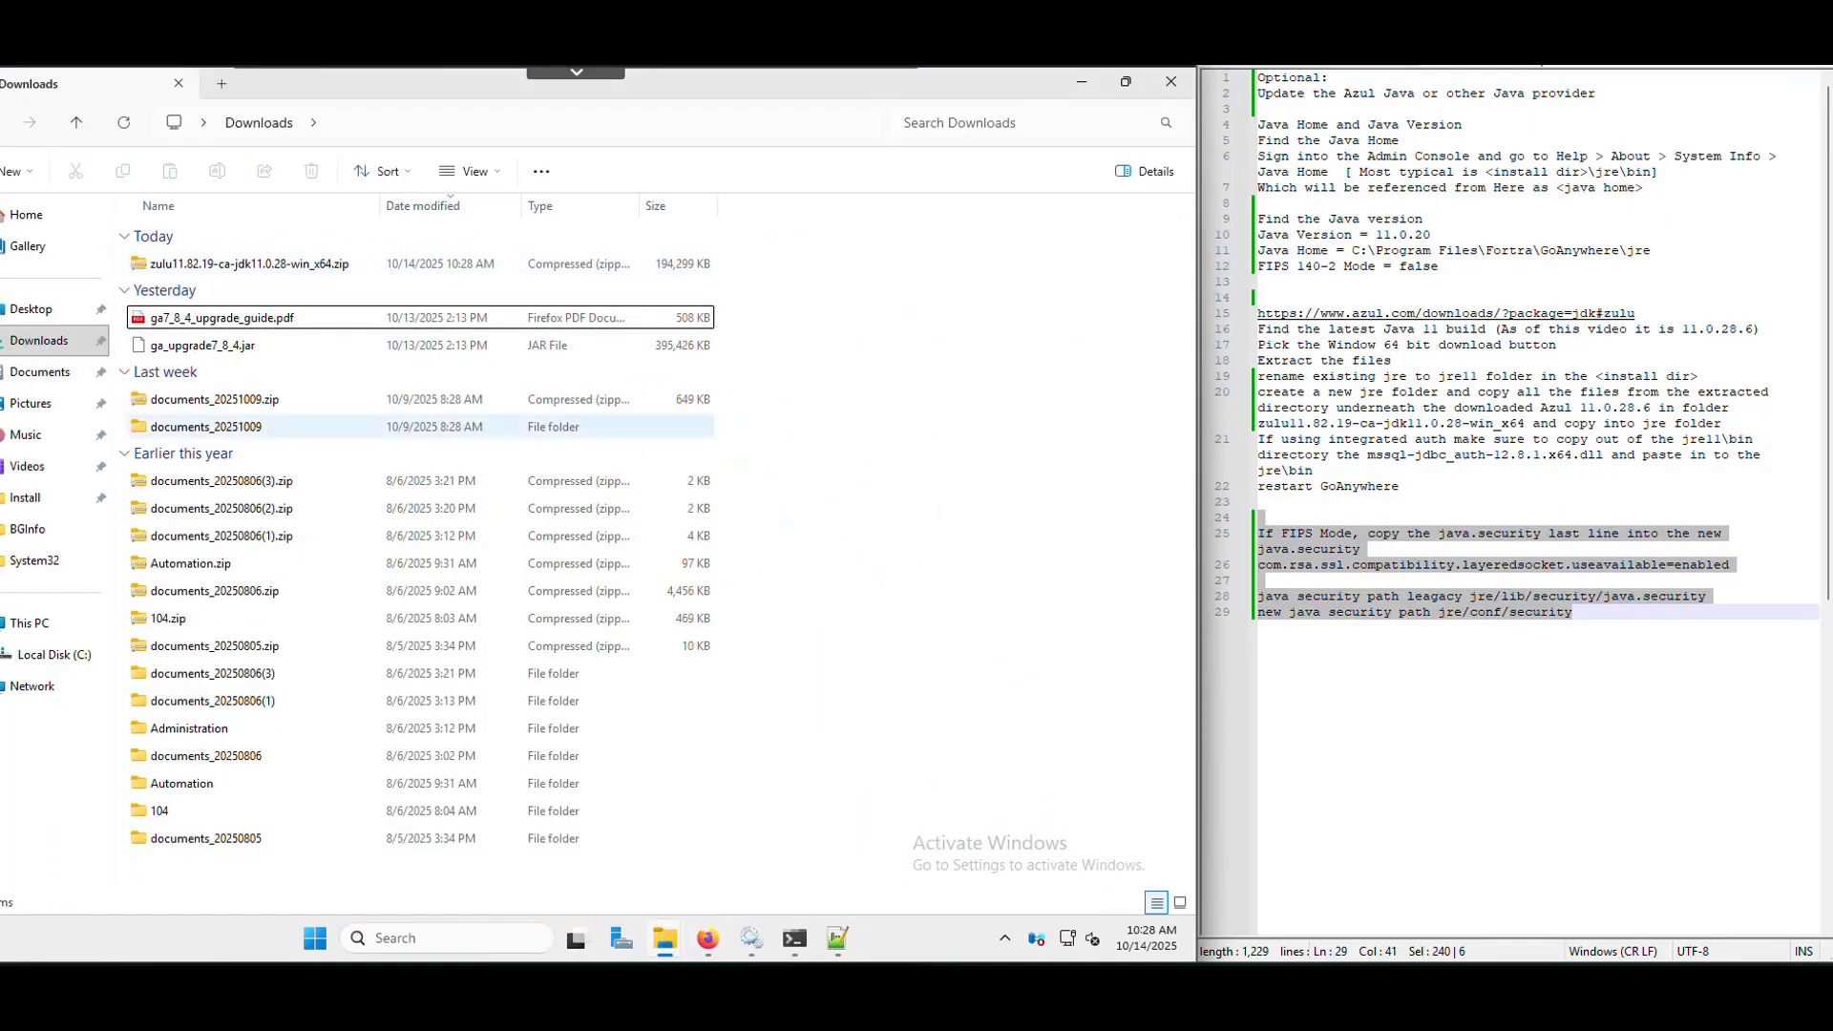
click(250, 265)
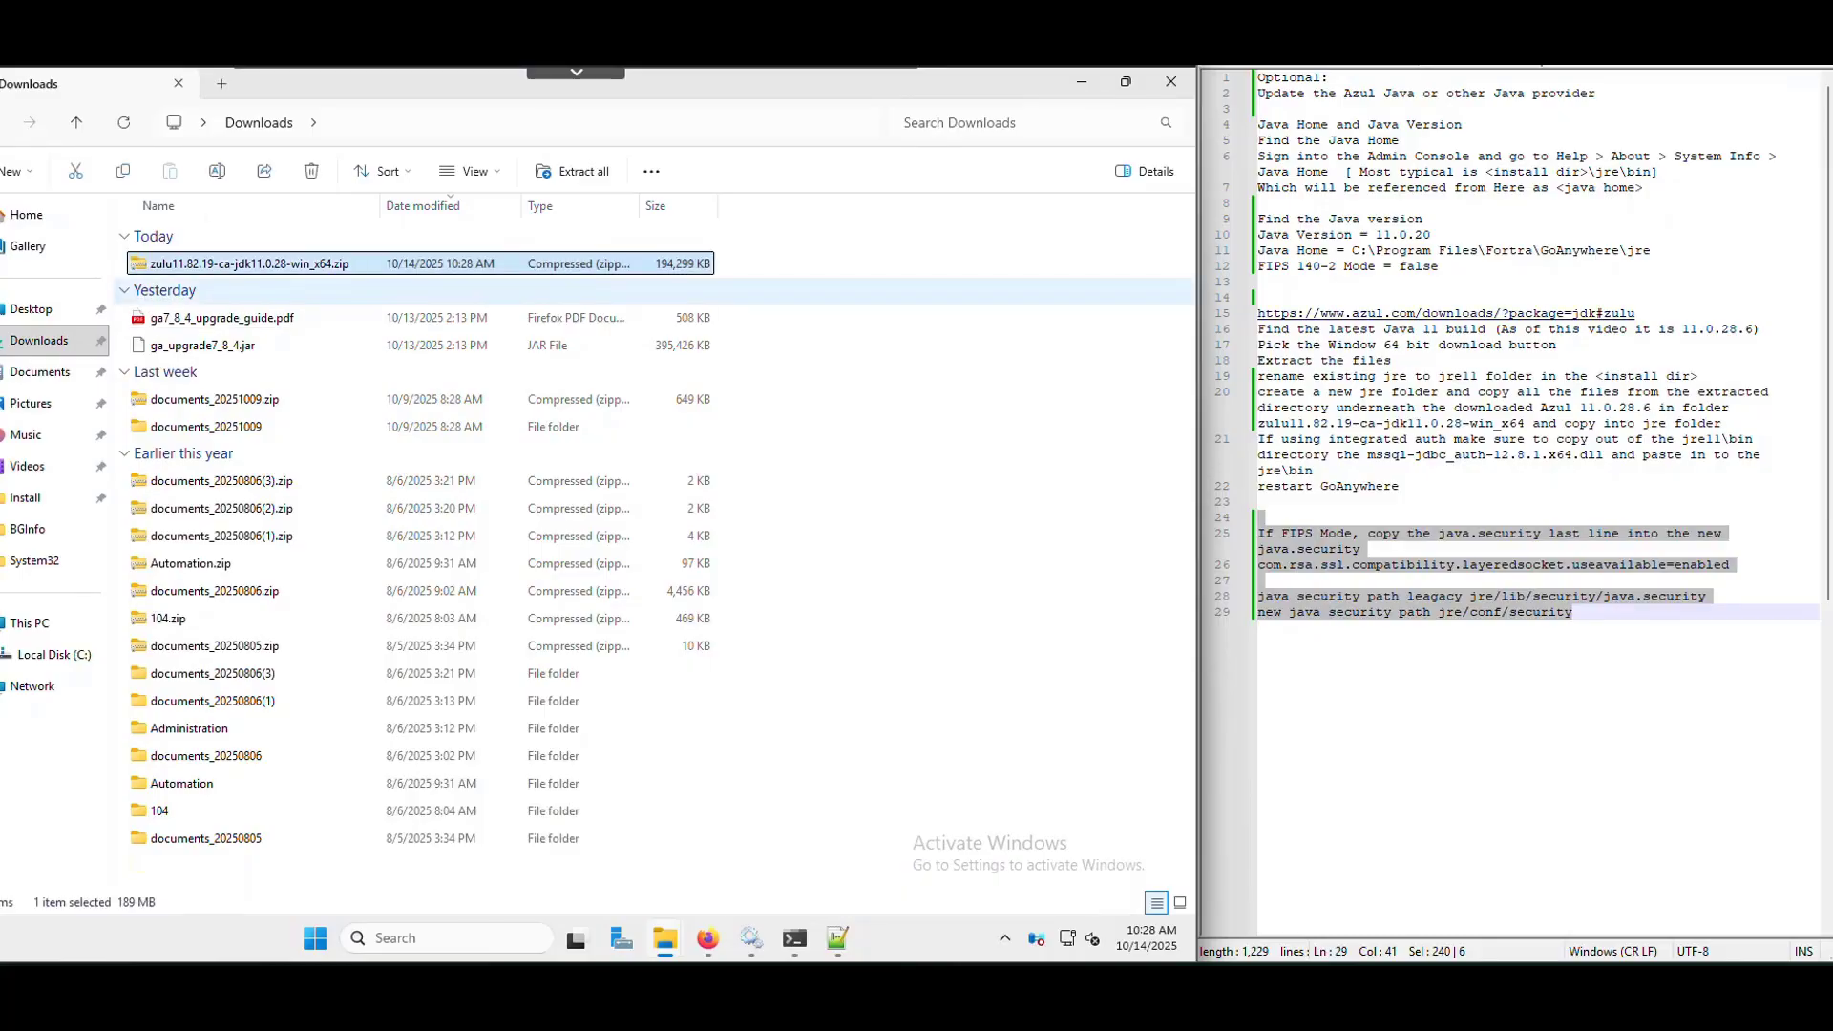
right_click(213, 268)
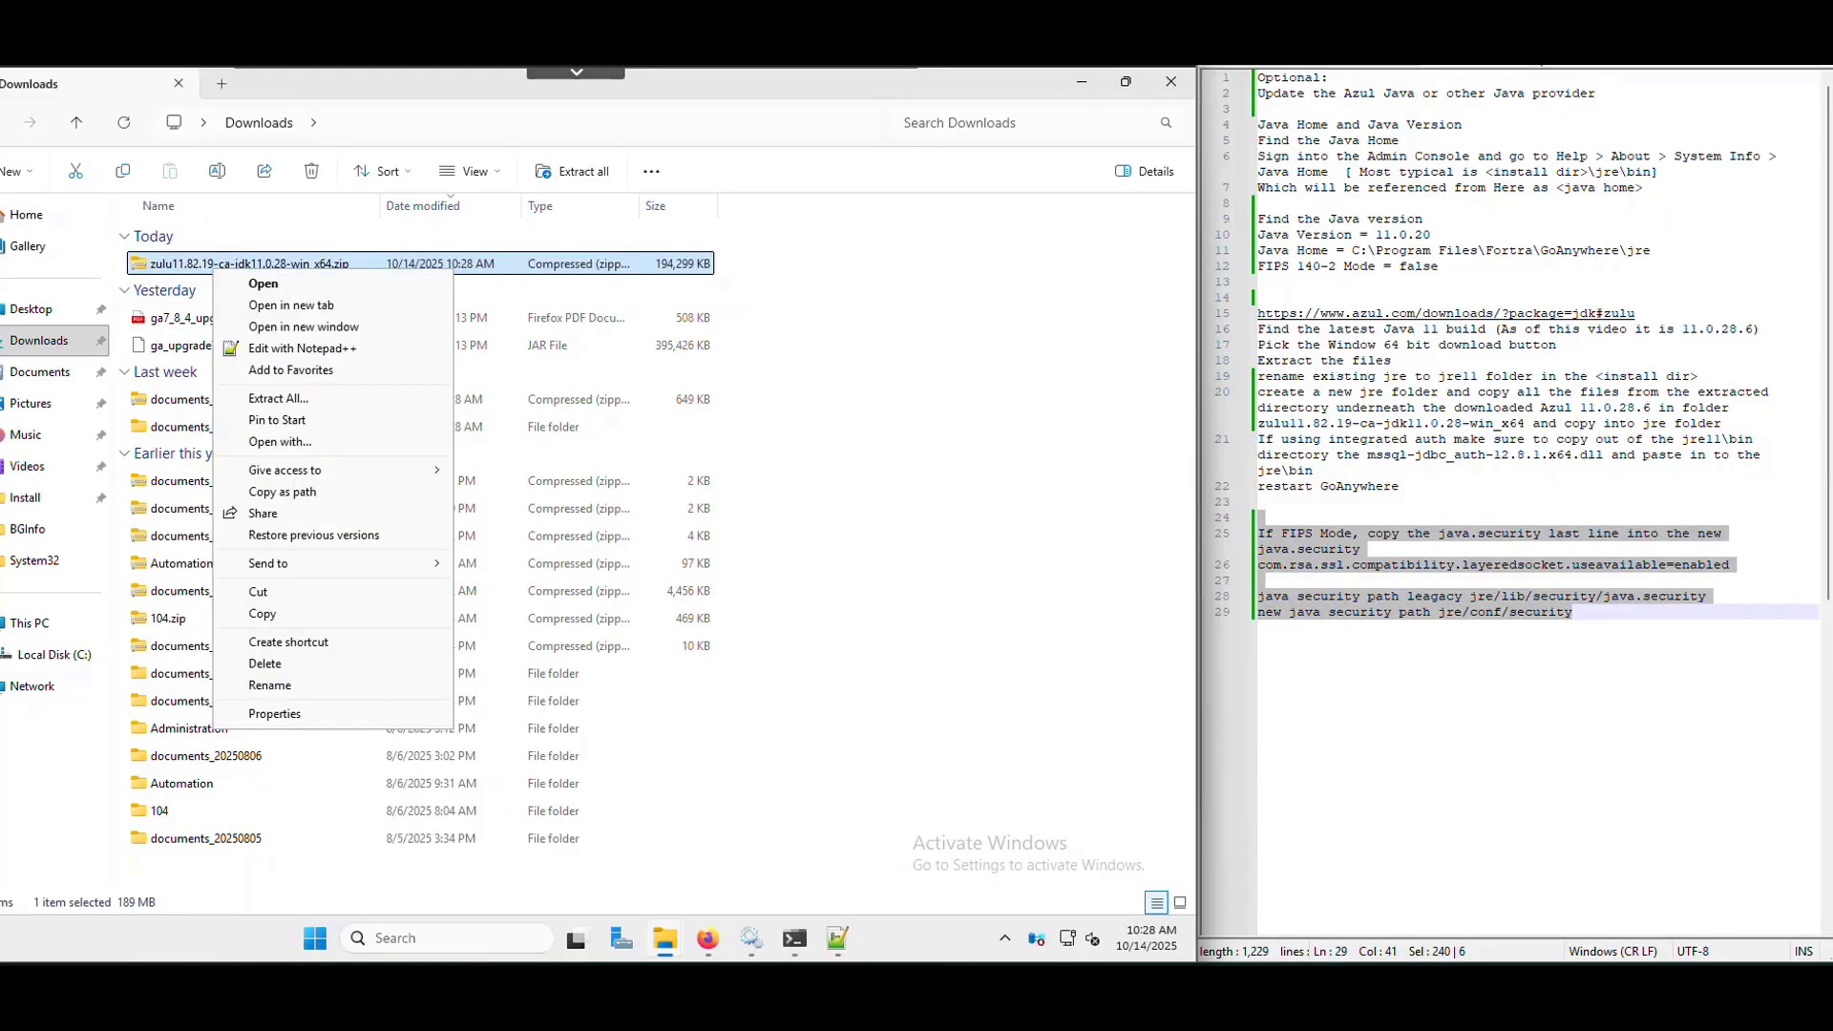
click(278, 398)
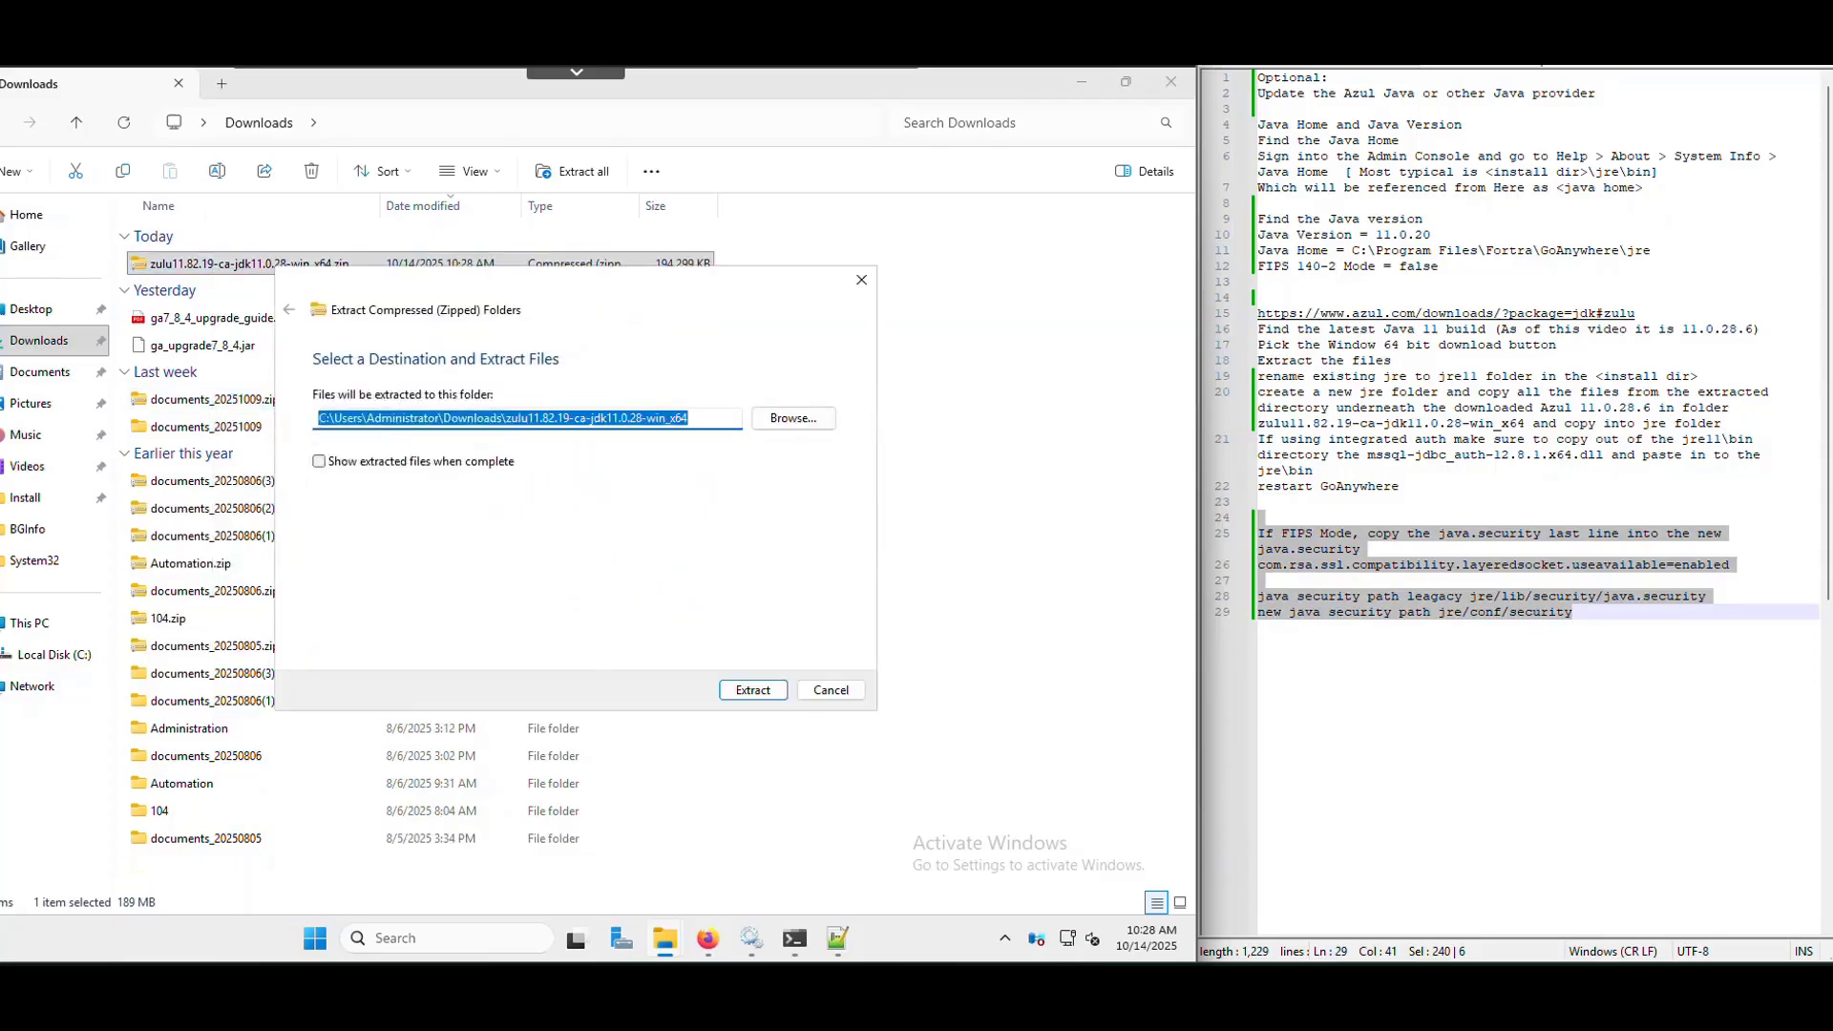
key(Return)
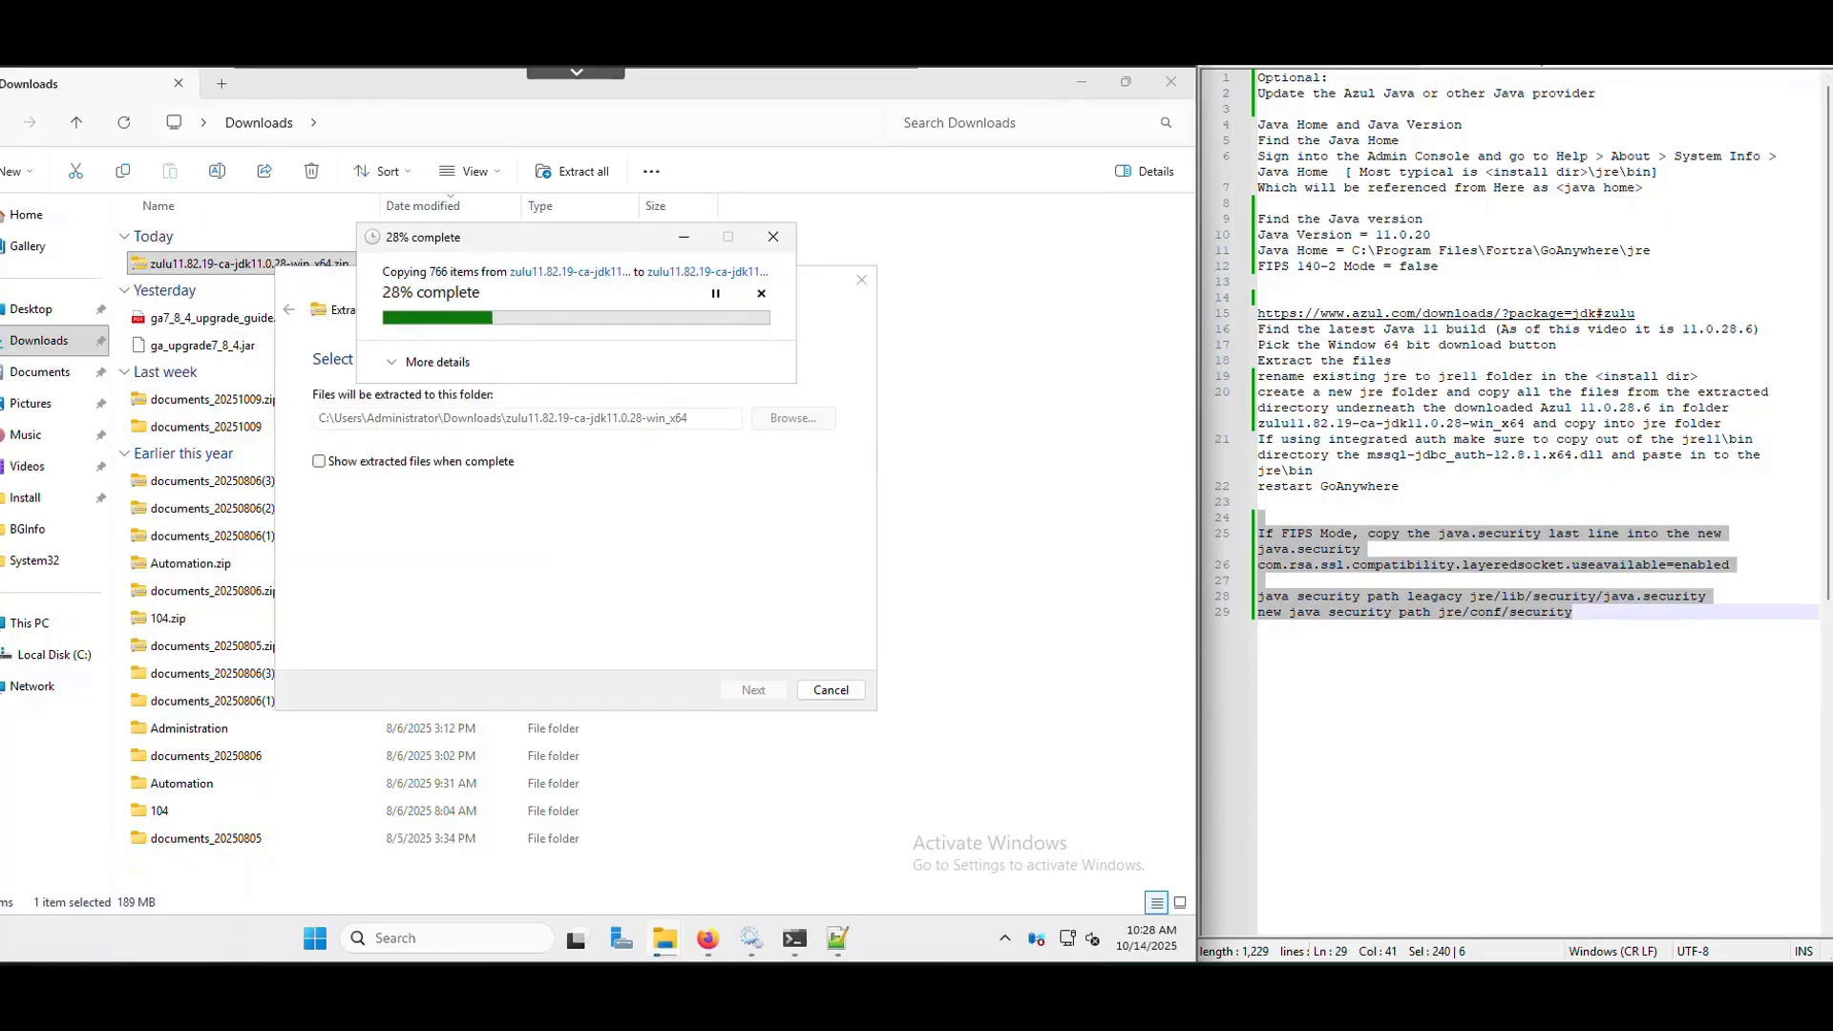
Add the line "stop goanywhere windows service" below "Extract the files" in the notes
click(1391, 361)
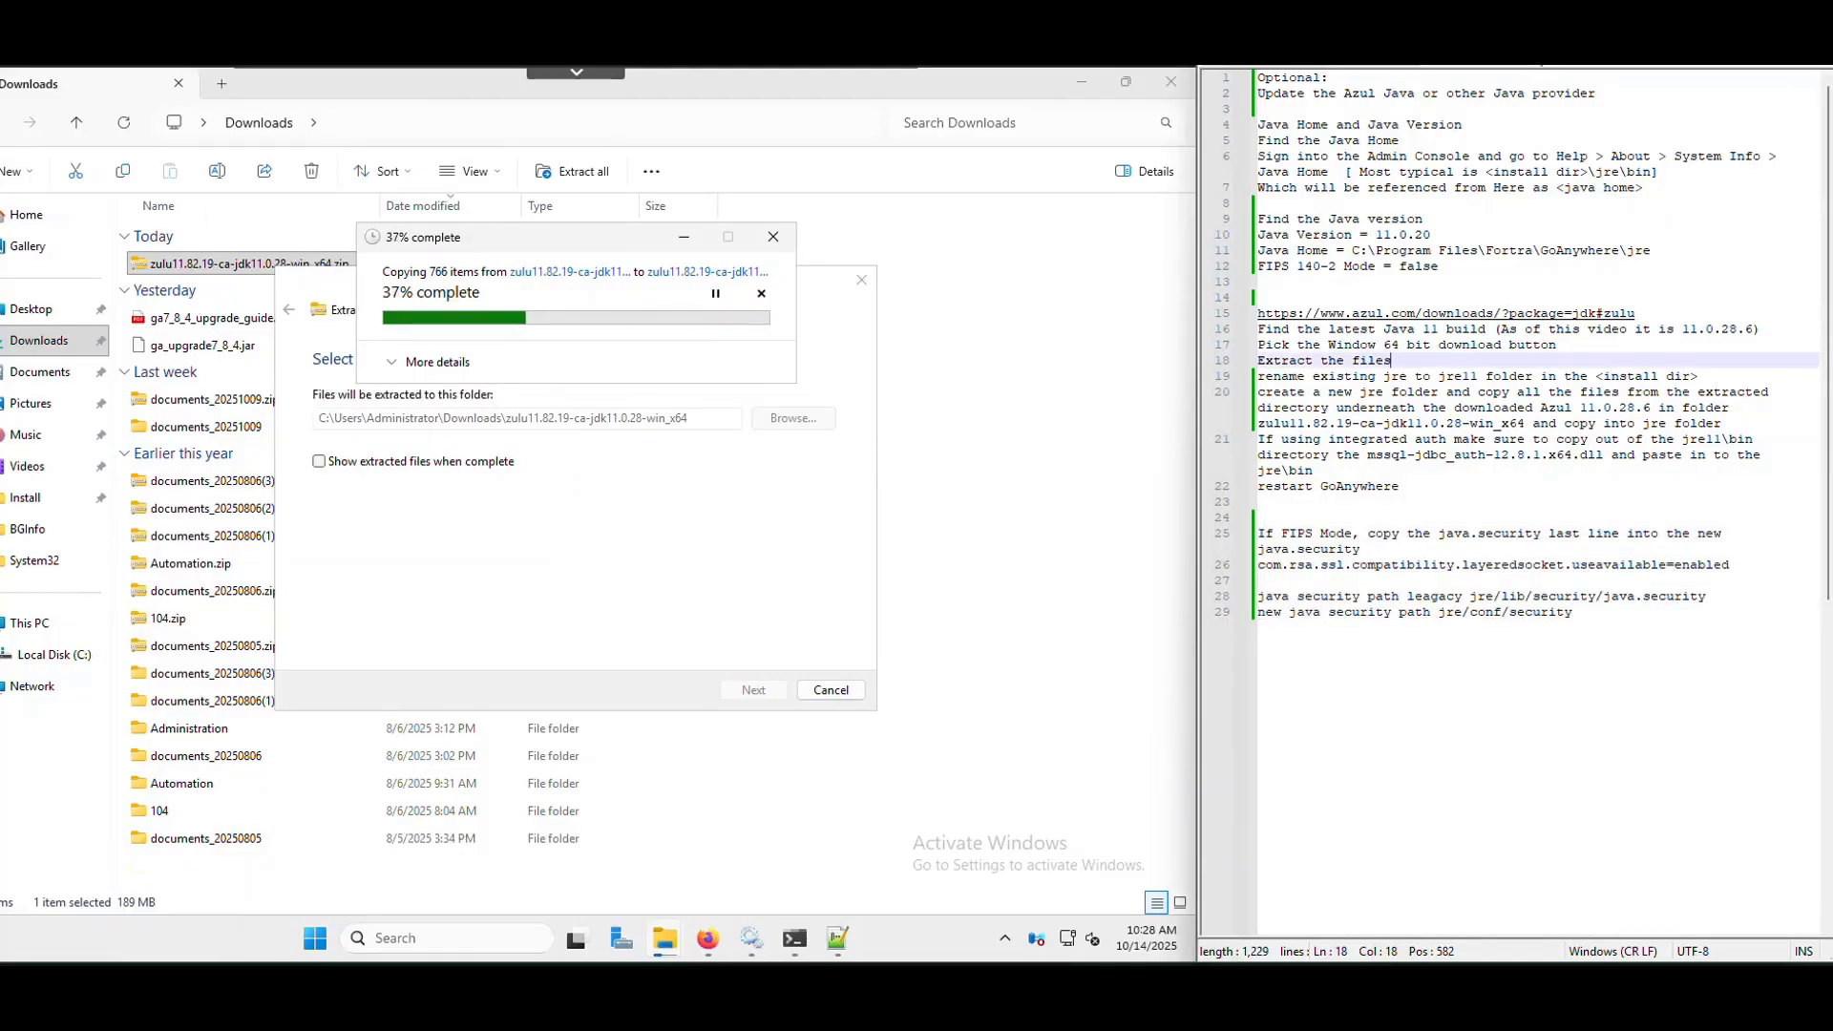
key(Return)
text(stop )
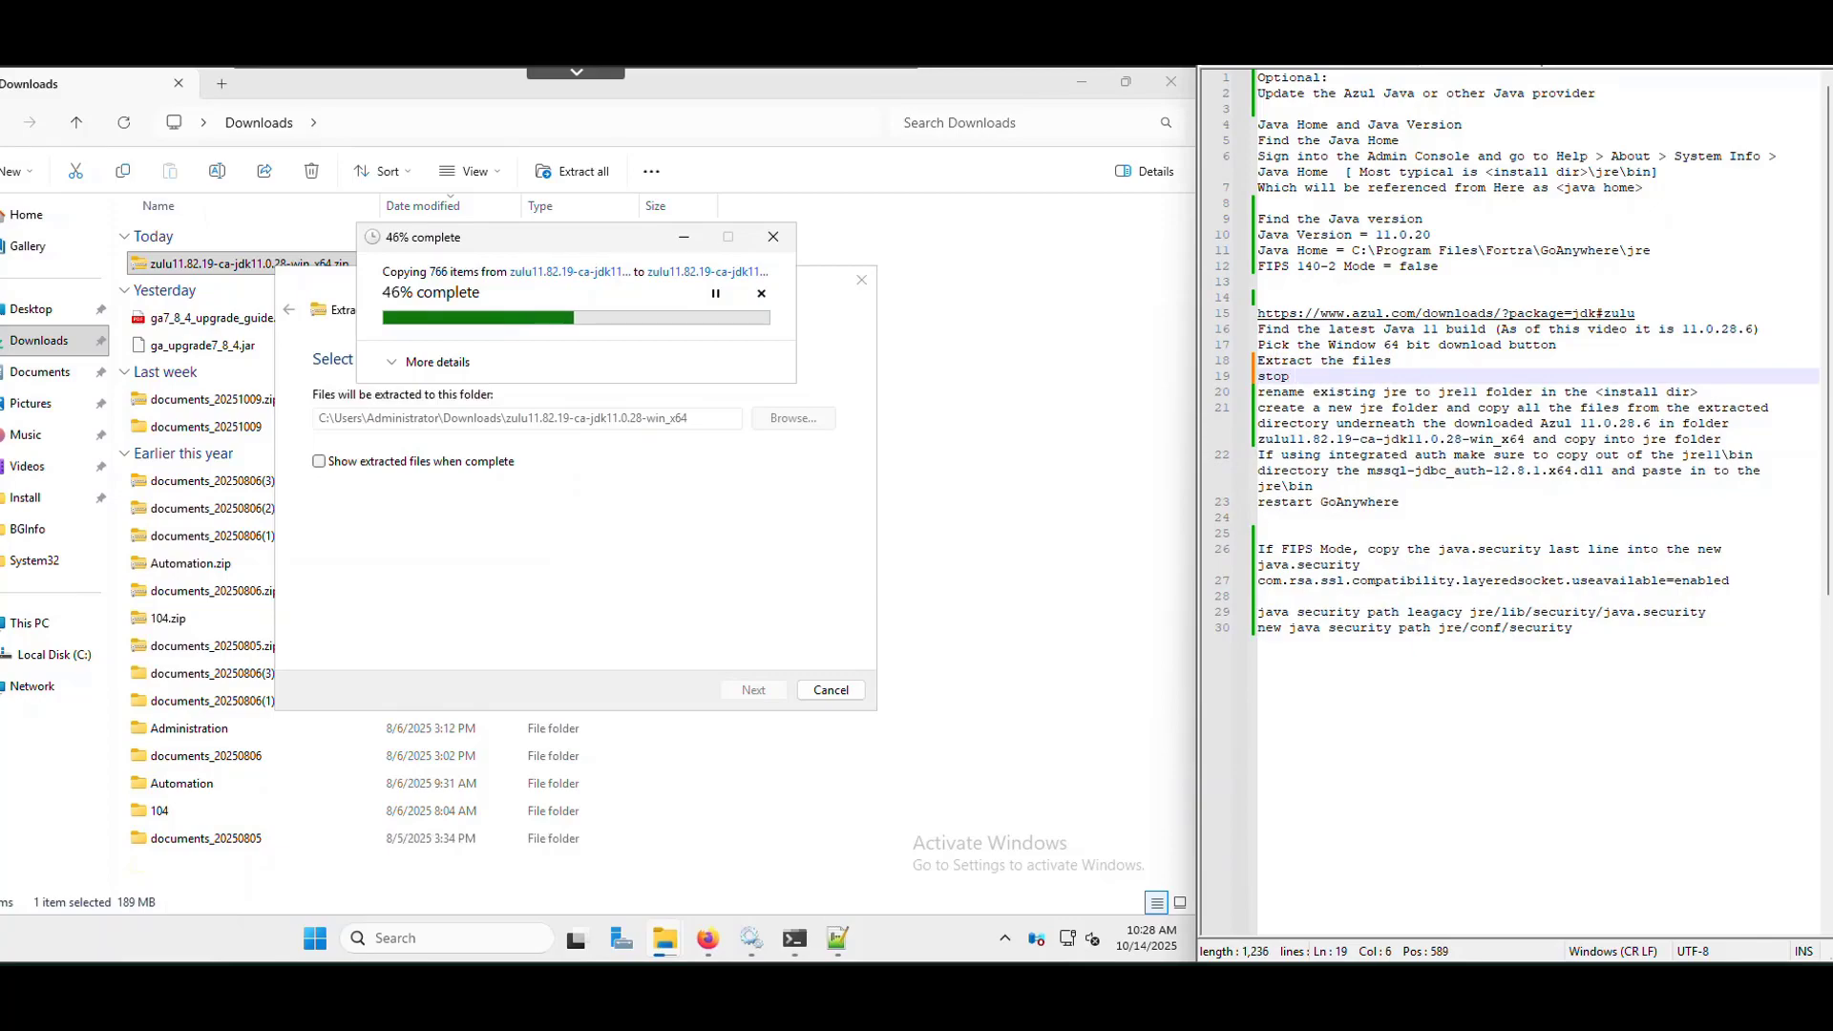
text(goanywhere)
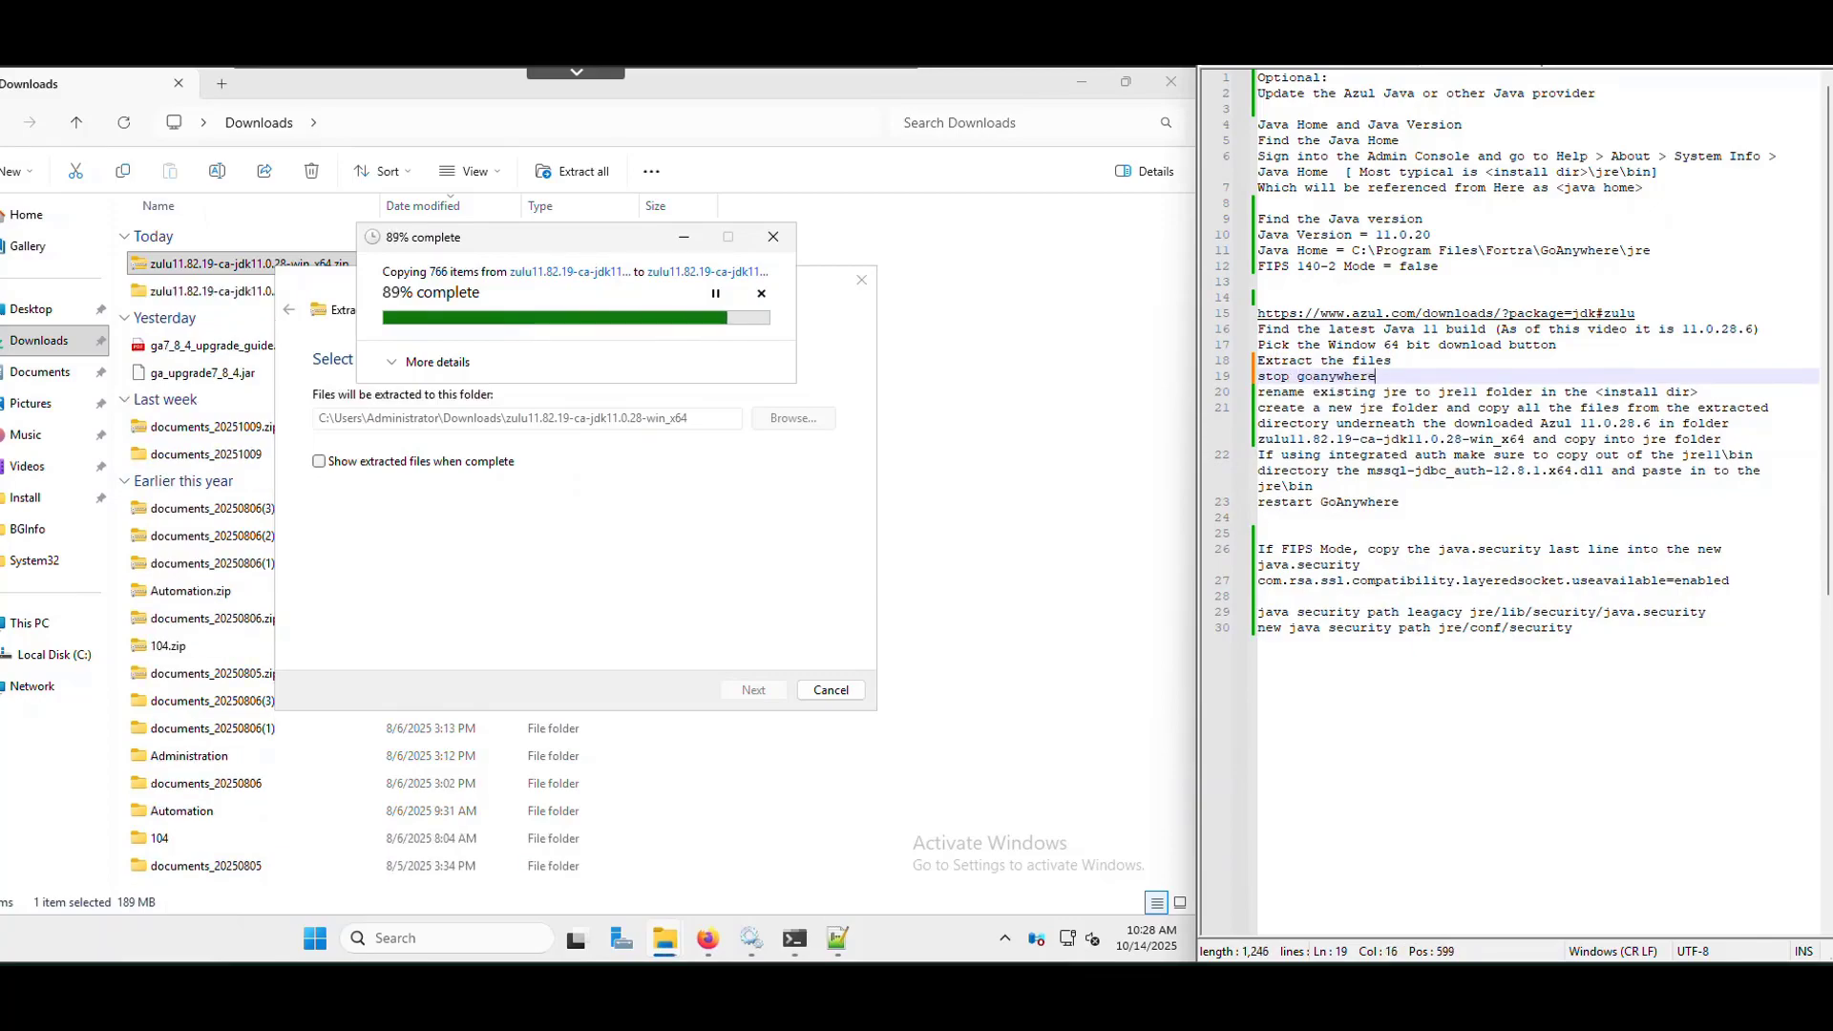
text( windows serv)
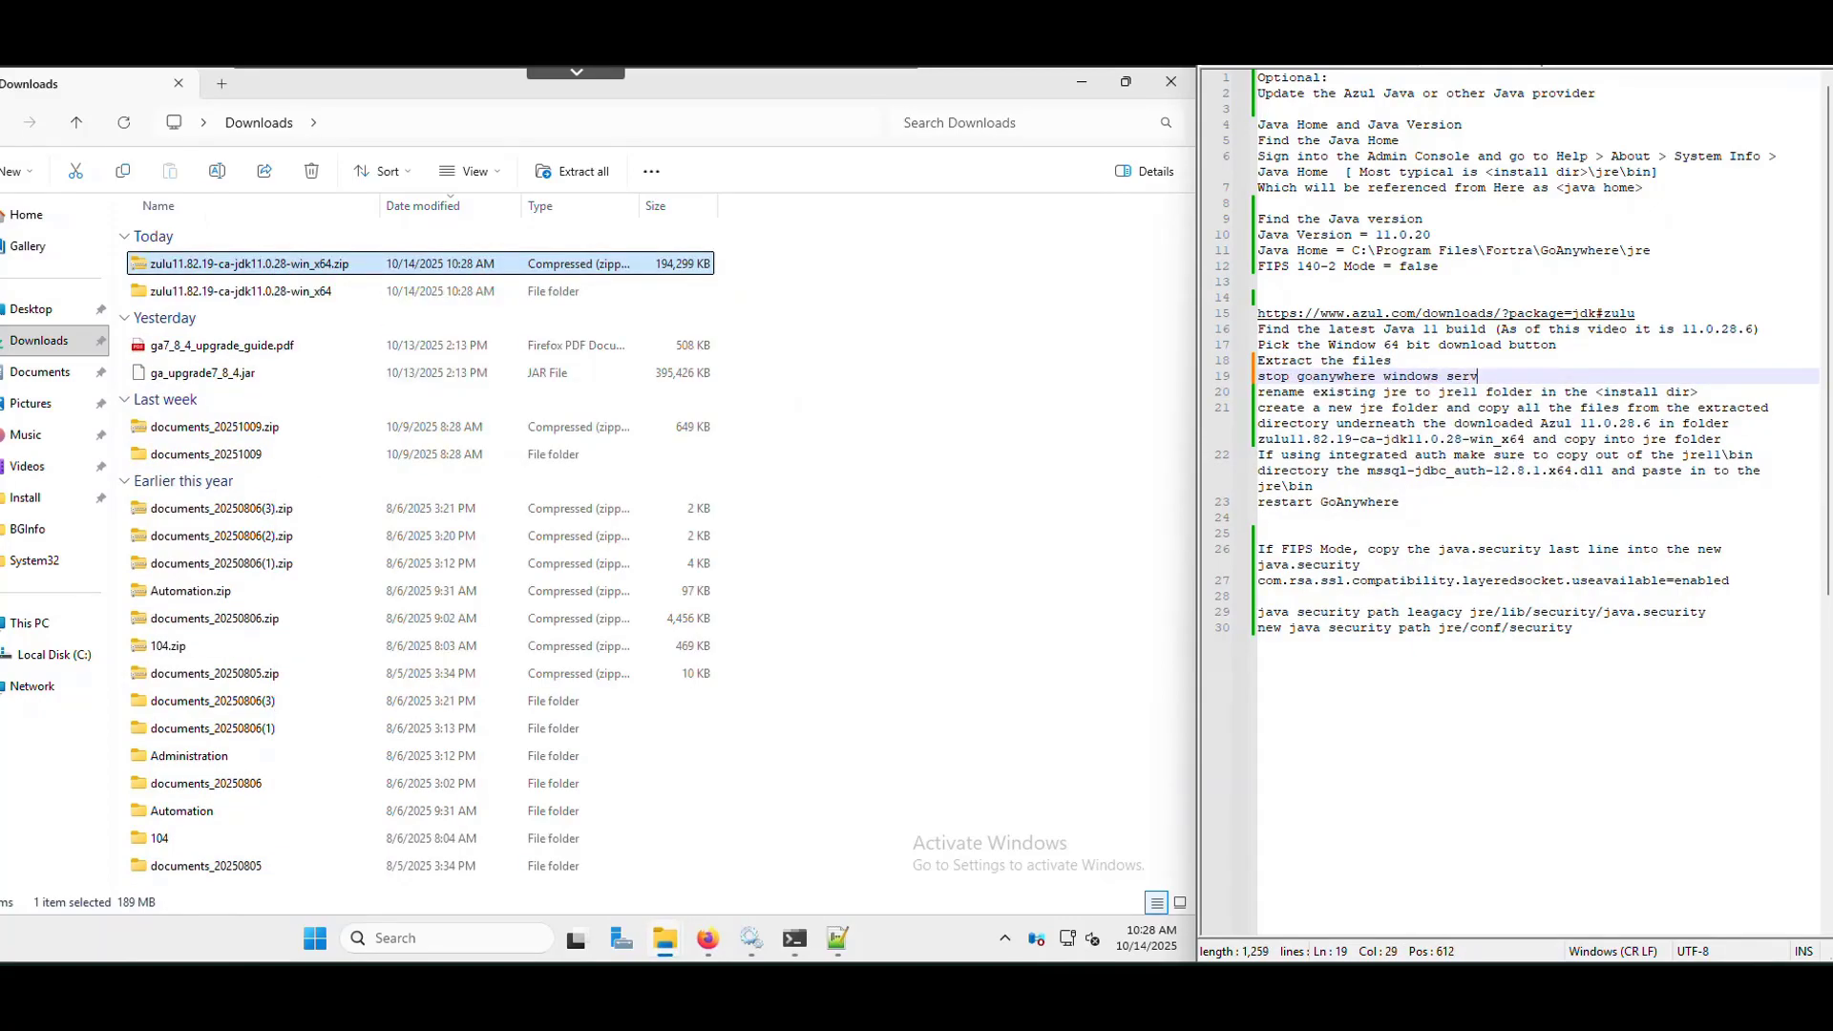
text(ice)
Stop the GoAnywhere service in Windows Services
click(751, 939)
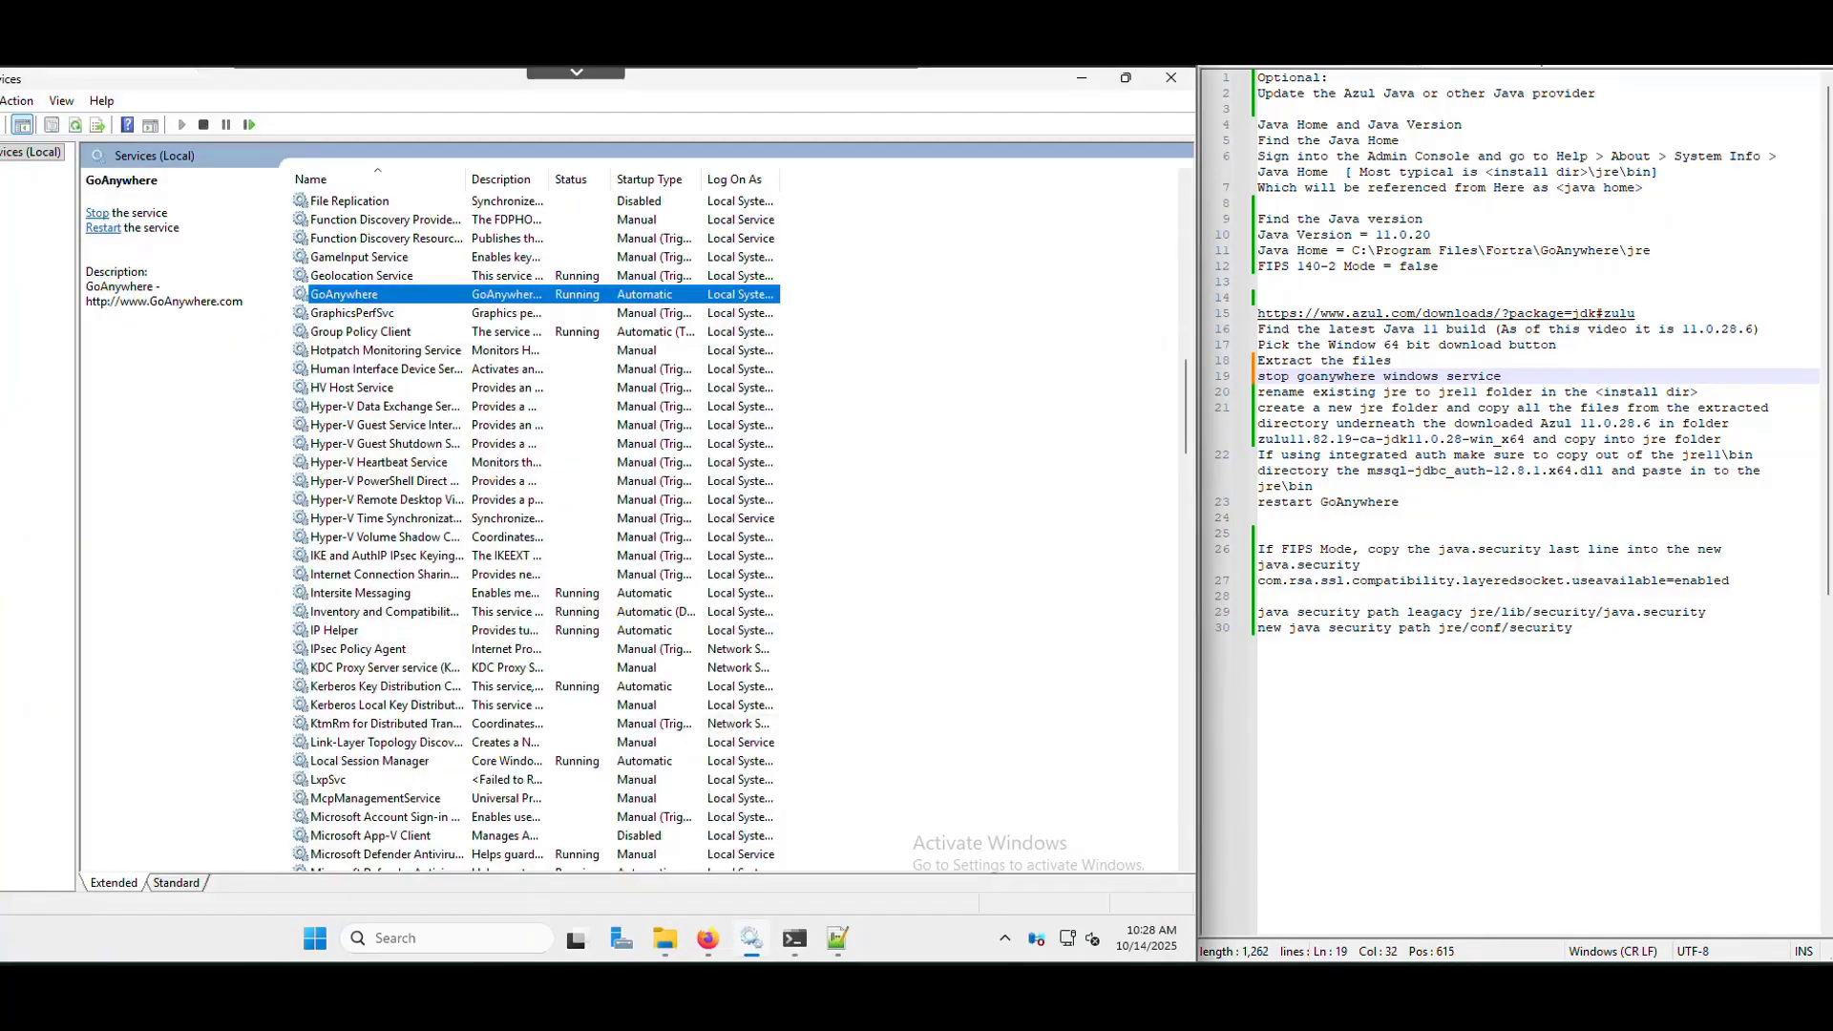
right_click(396, 294)
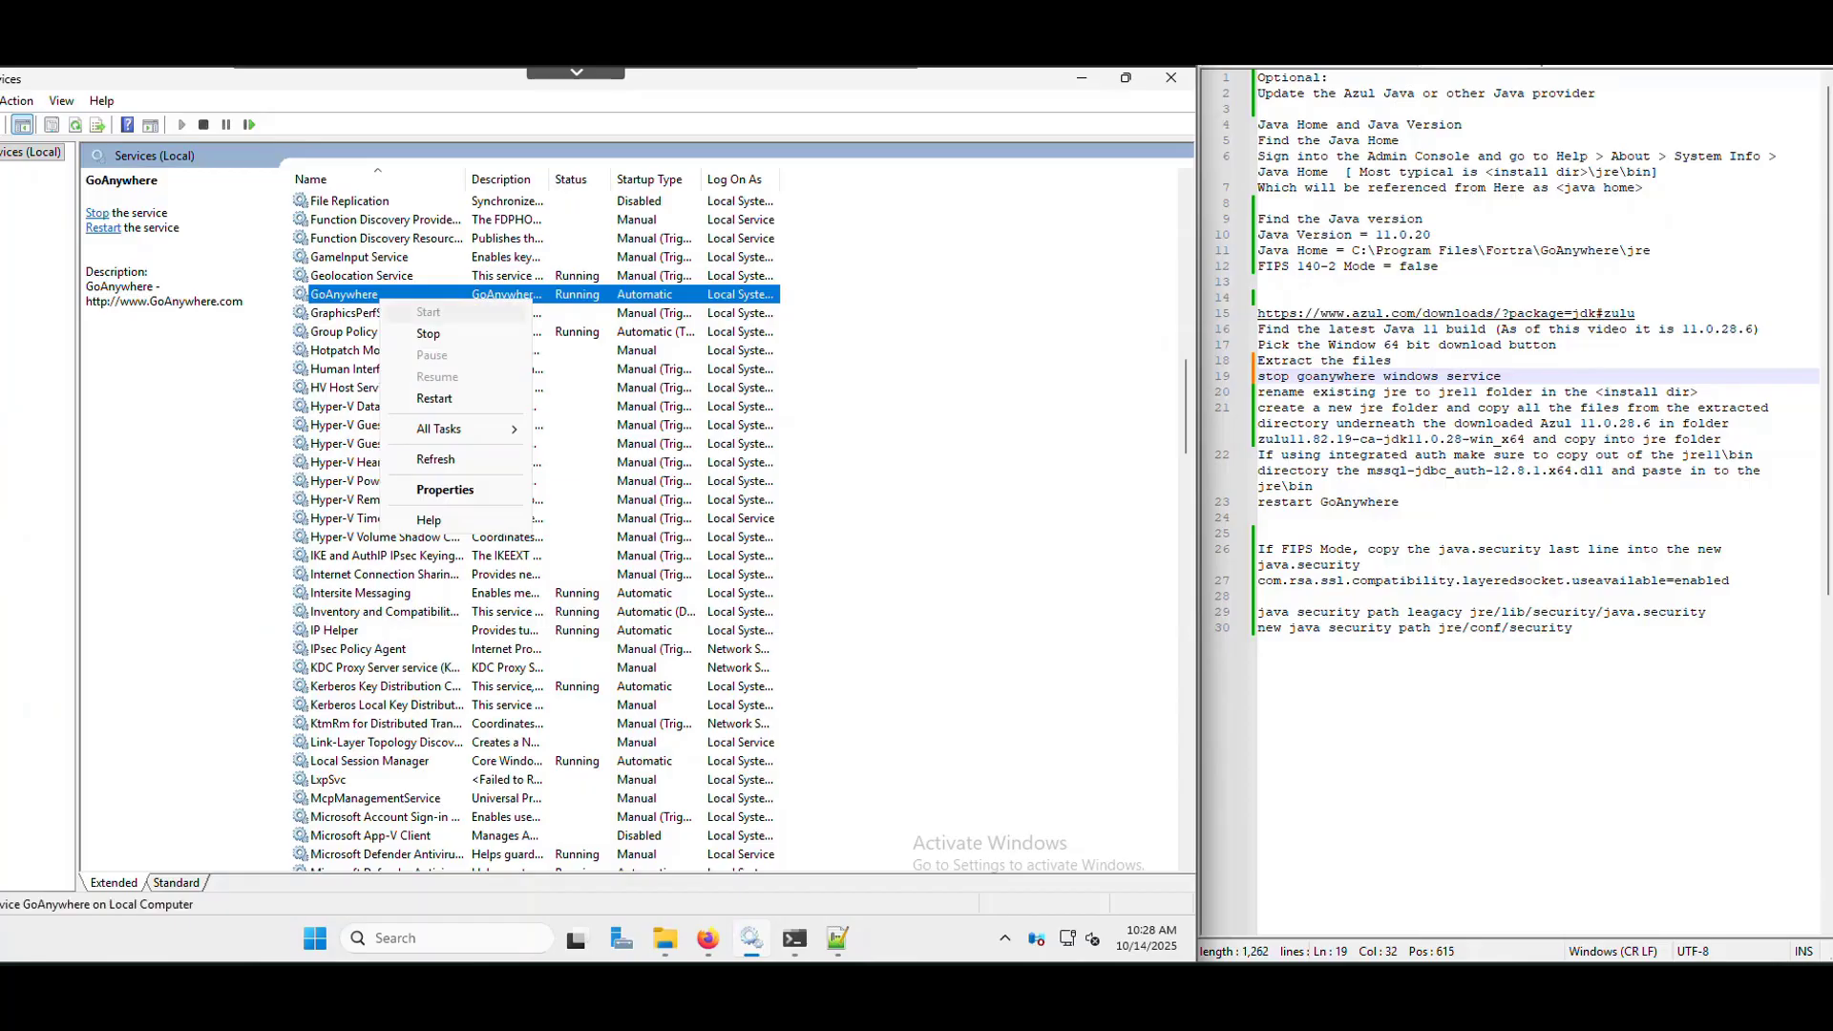
click(482, 335)
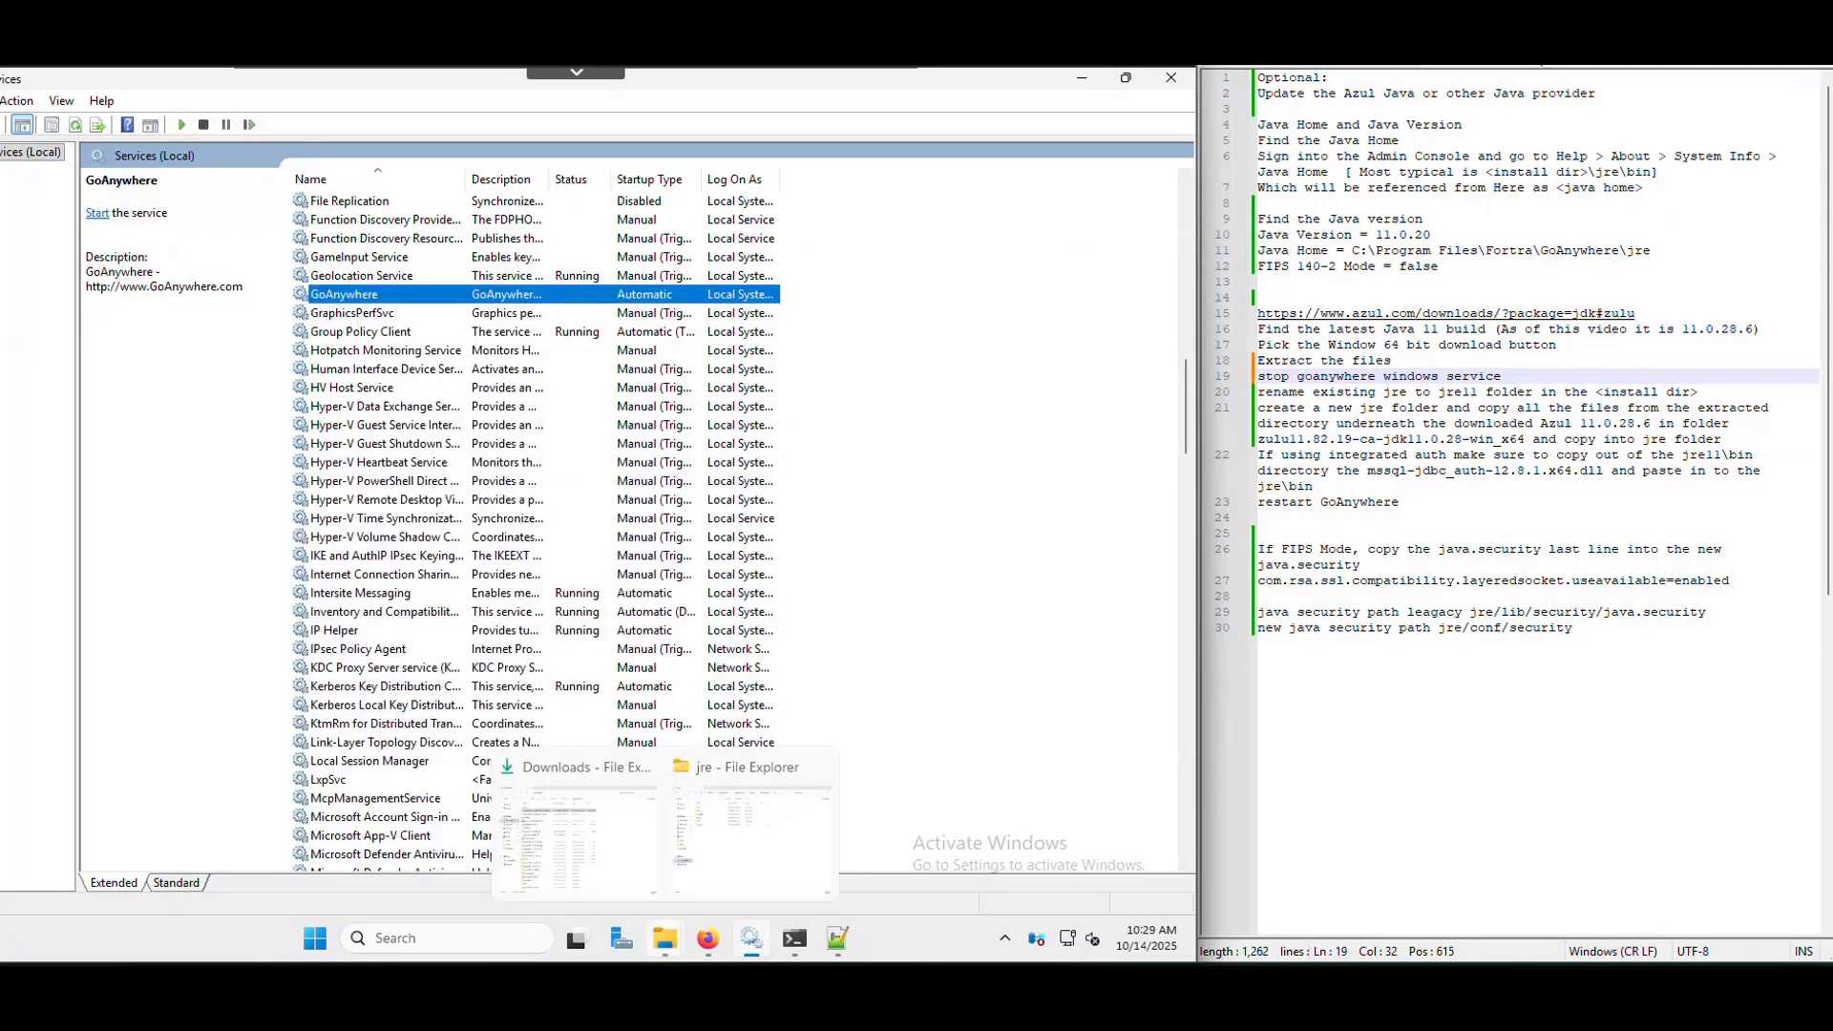
Delete the old jre11 folder from the C:\Program Files\Fortra\GoAnywhere installation directory
click(665, 939)
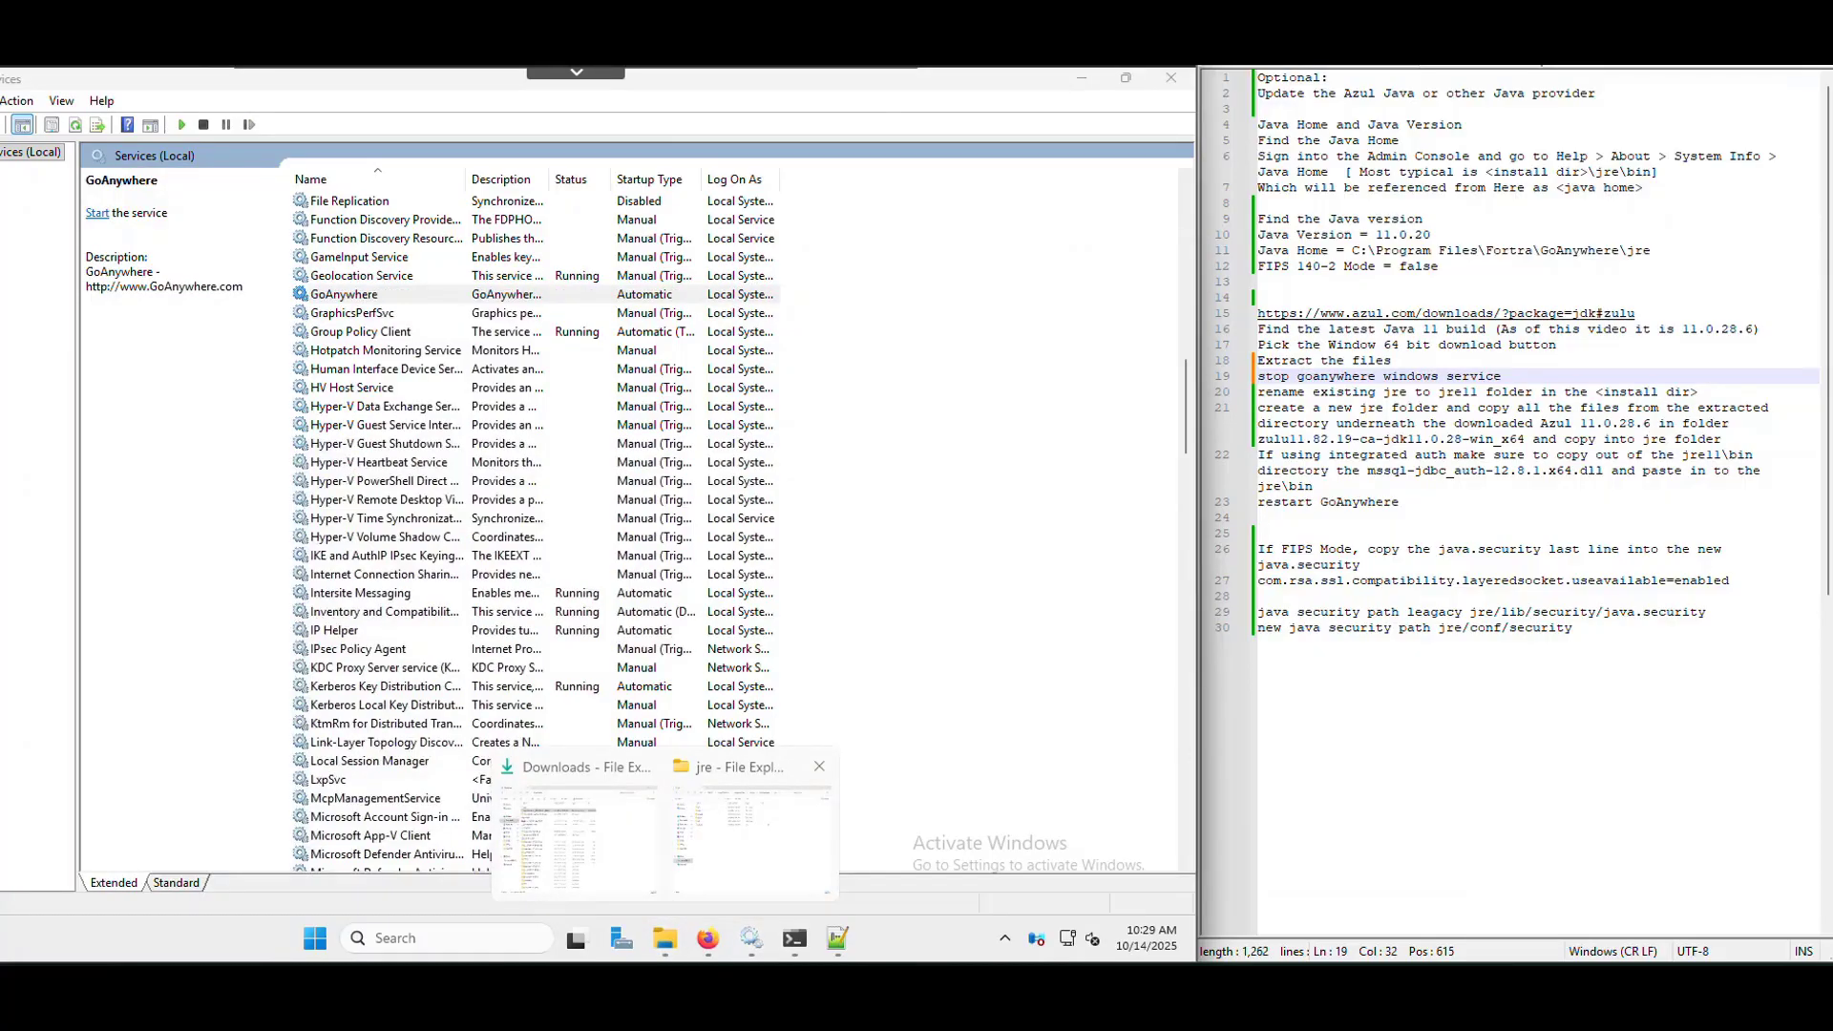
click(749, 830)
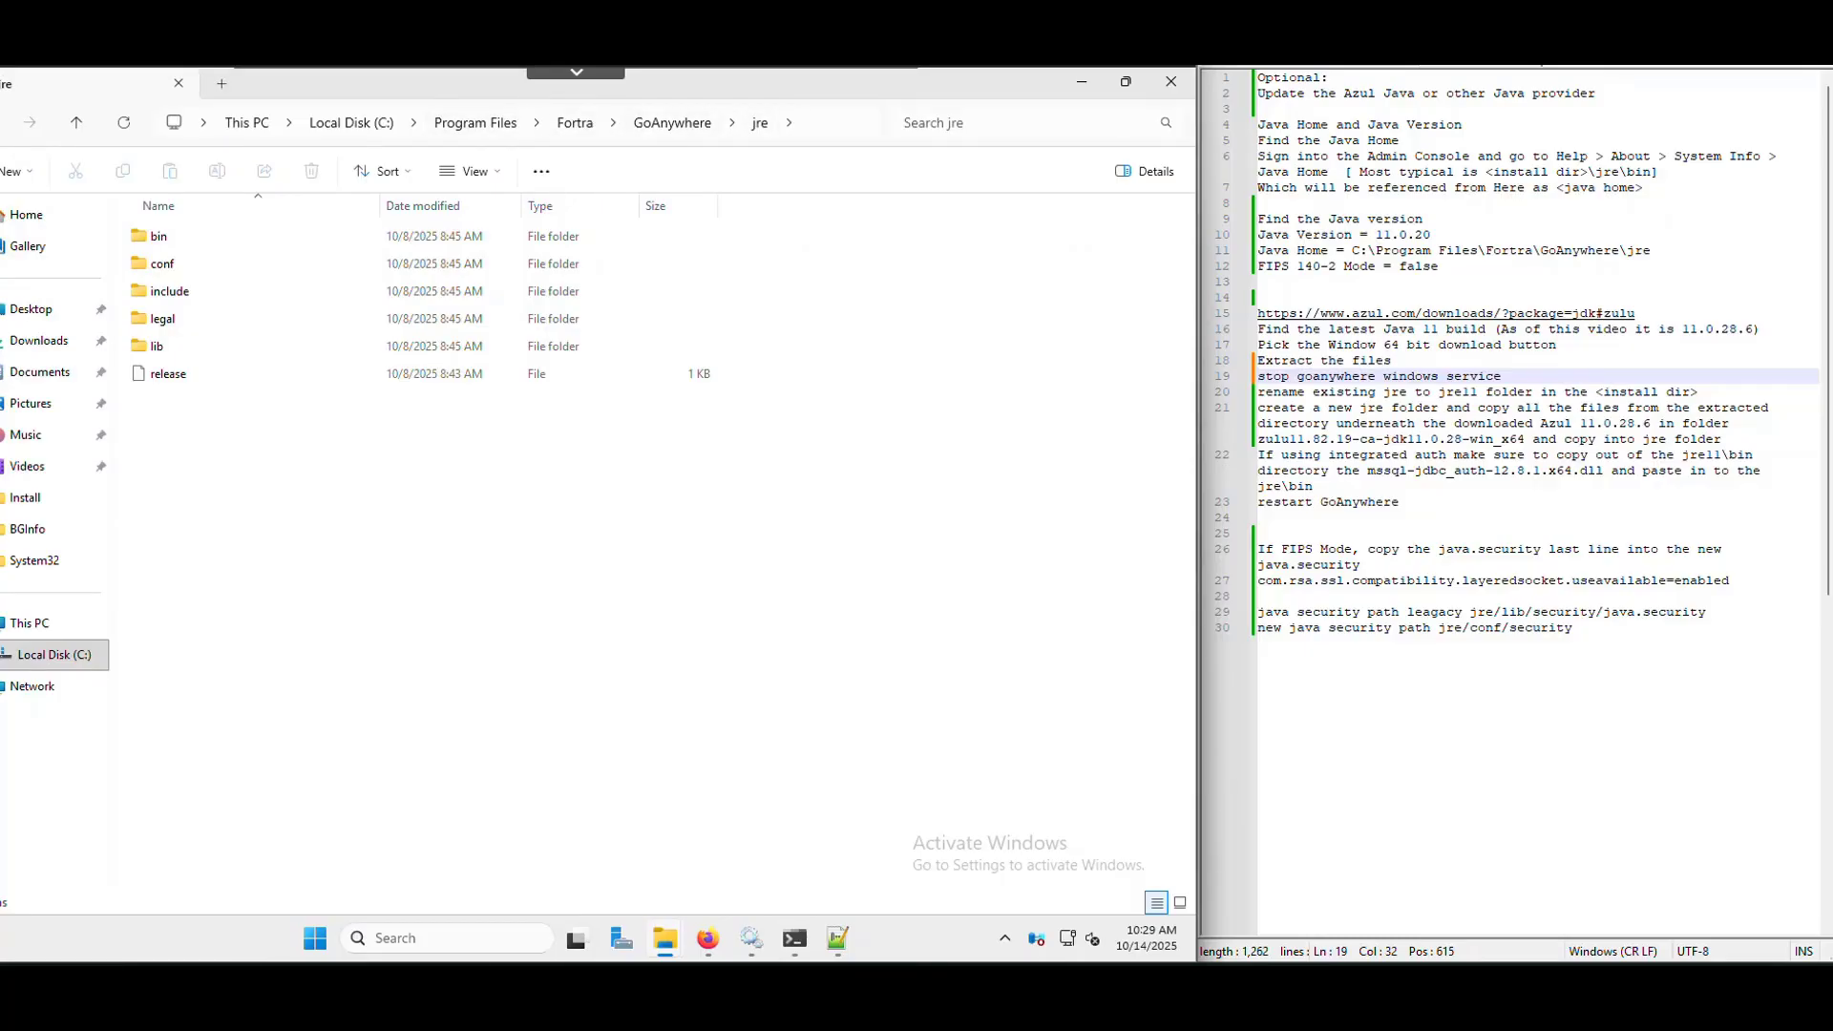
drag(1407, 392, 1383, 393)
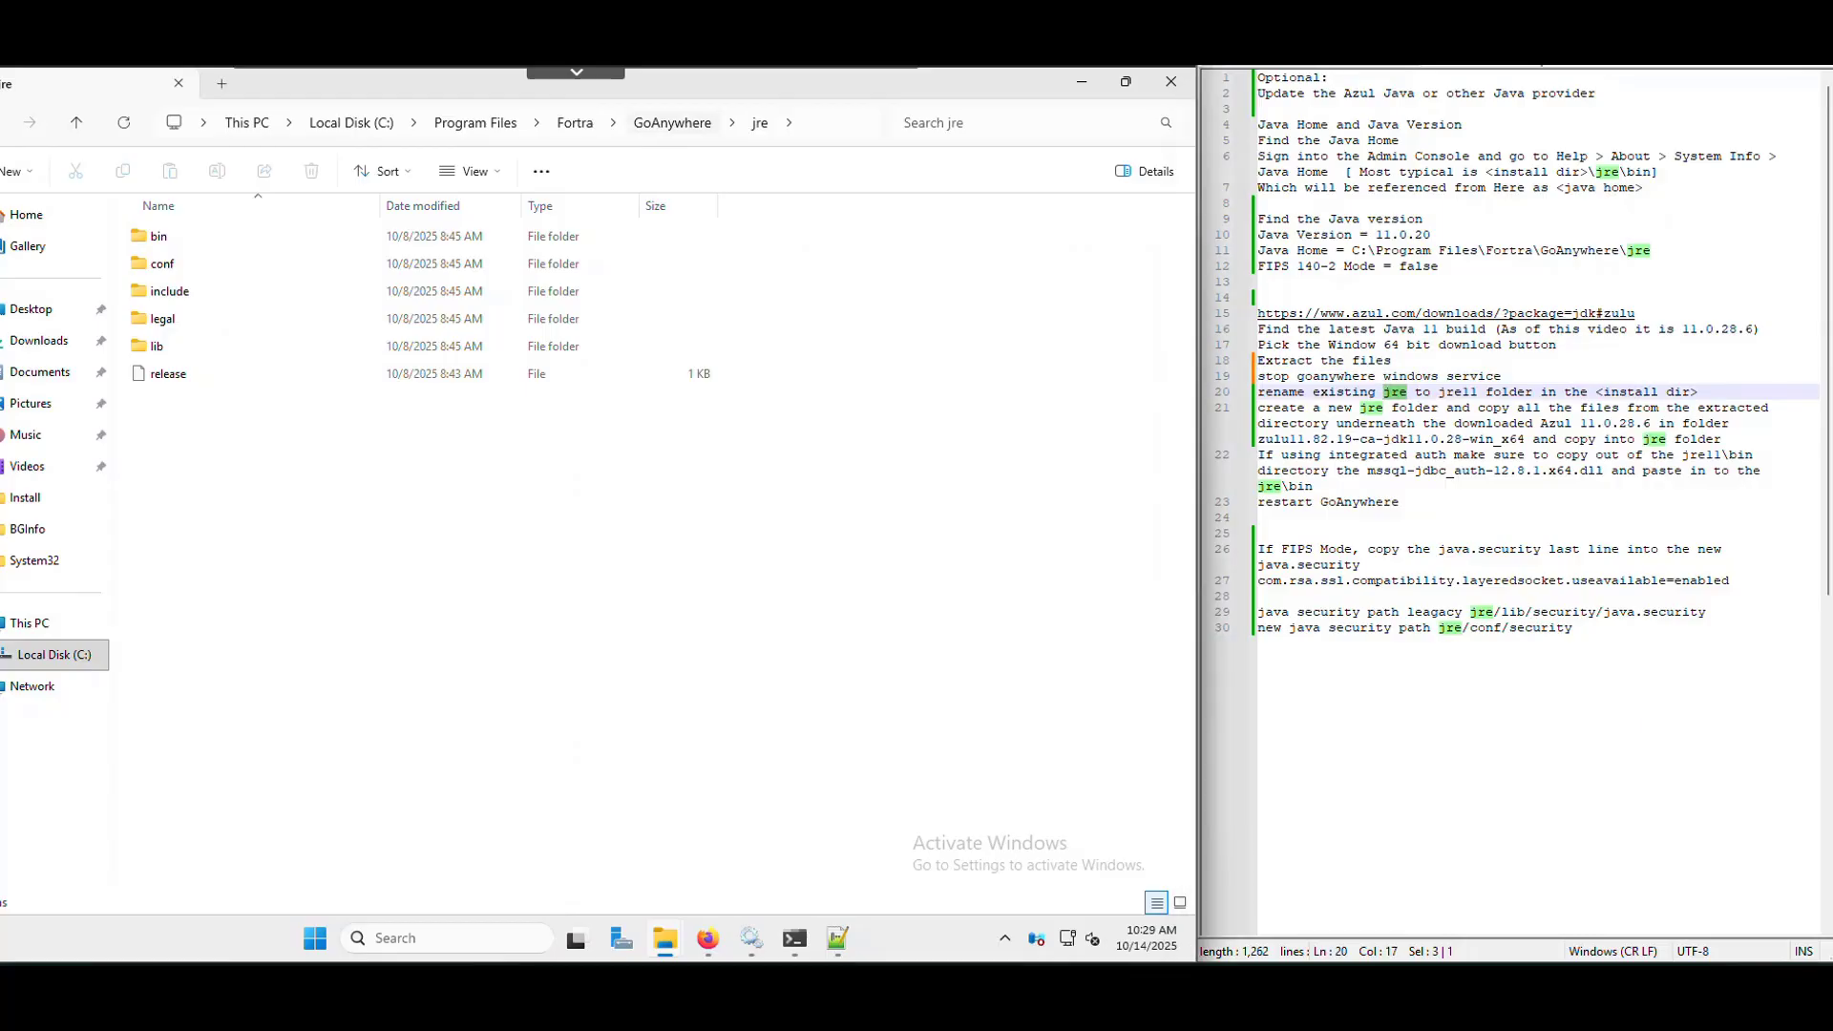
click(672, 123)
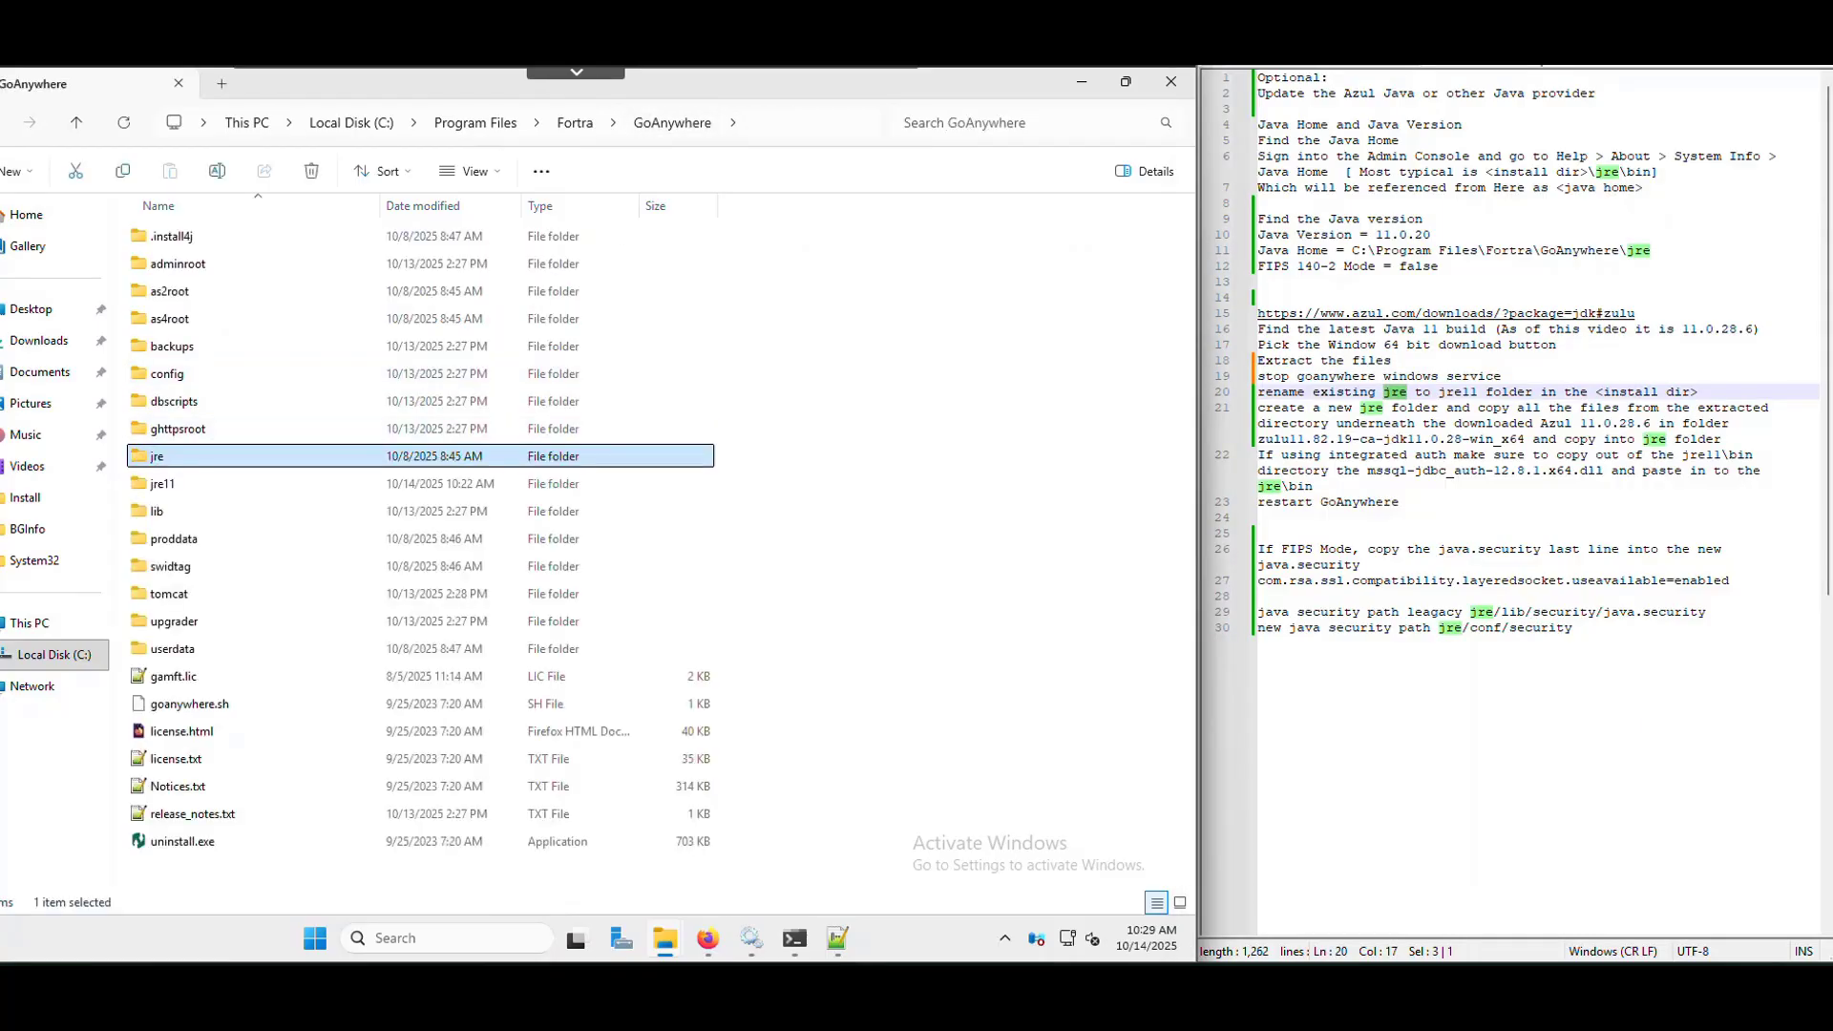
click(164, 484)
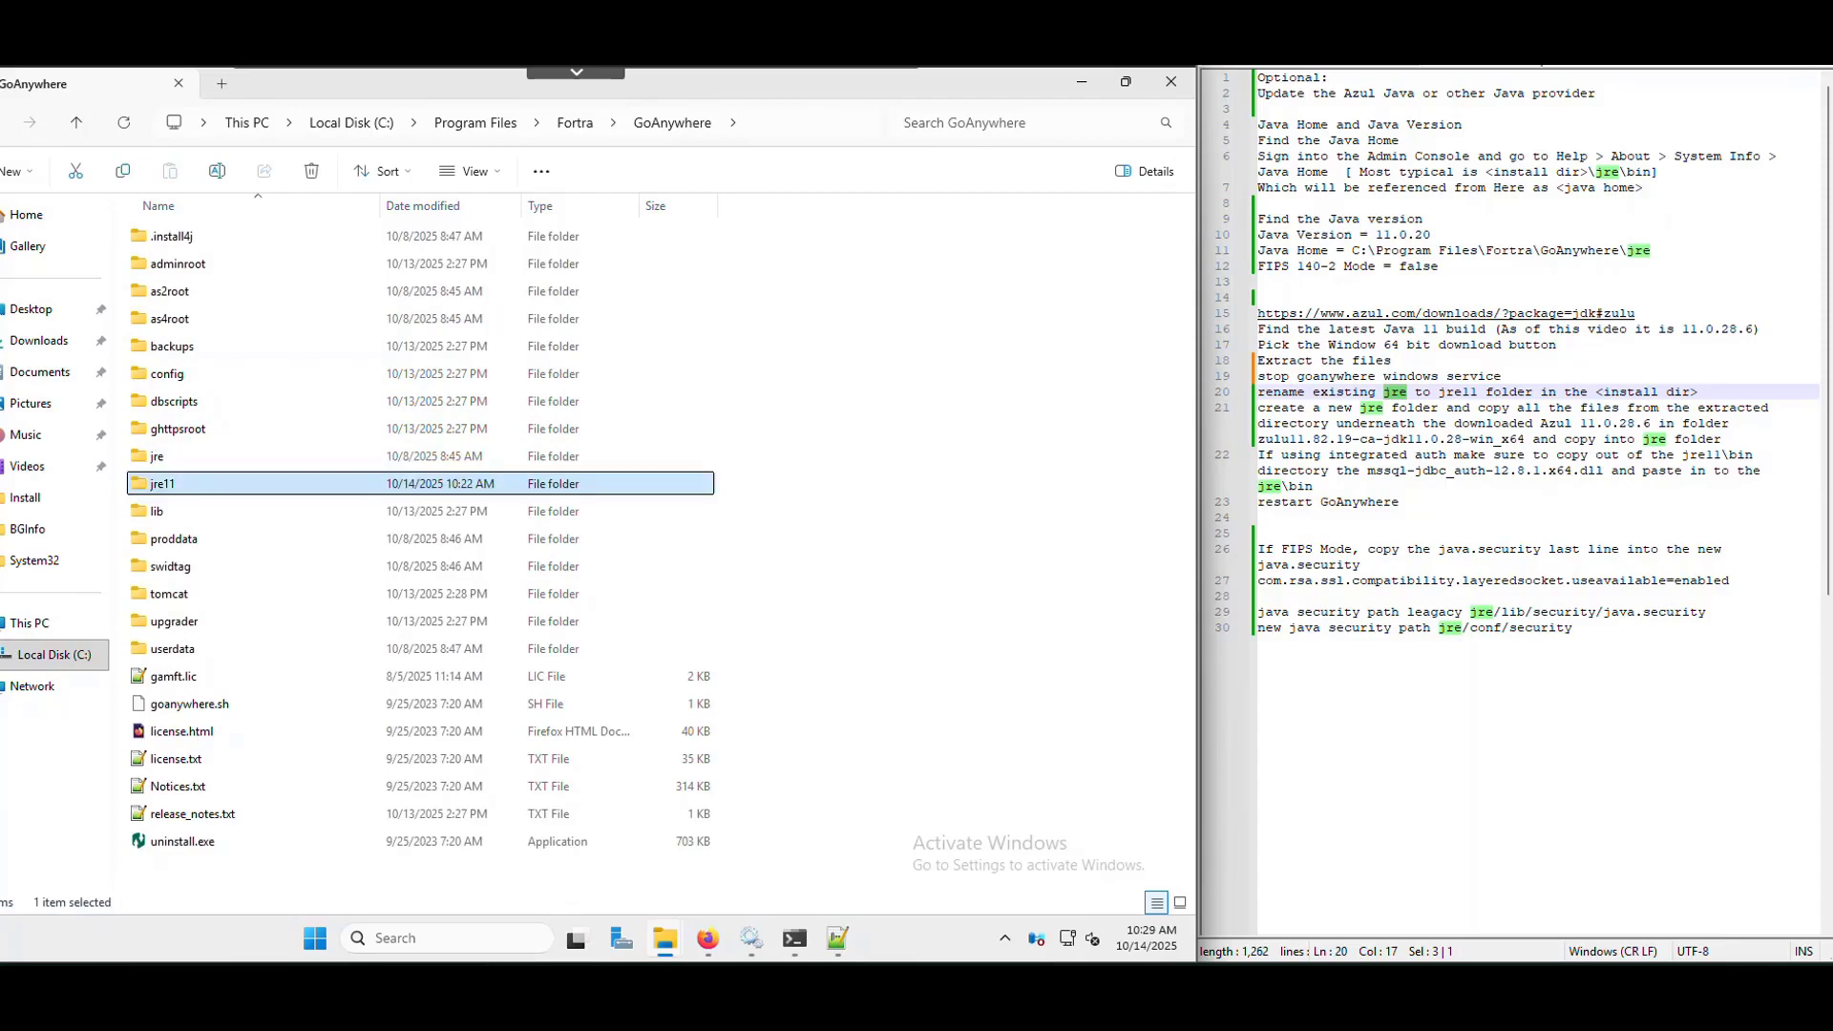
key(Delete)
Rename the existing jre folder in the GoAnywhere directory to jre11 and open it
key(F2)
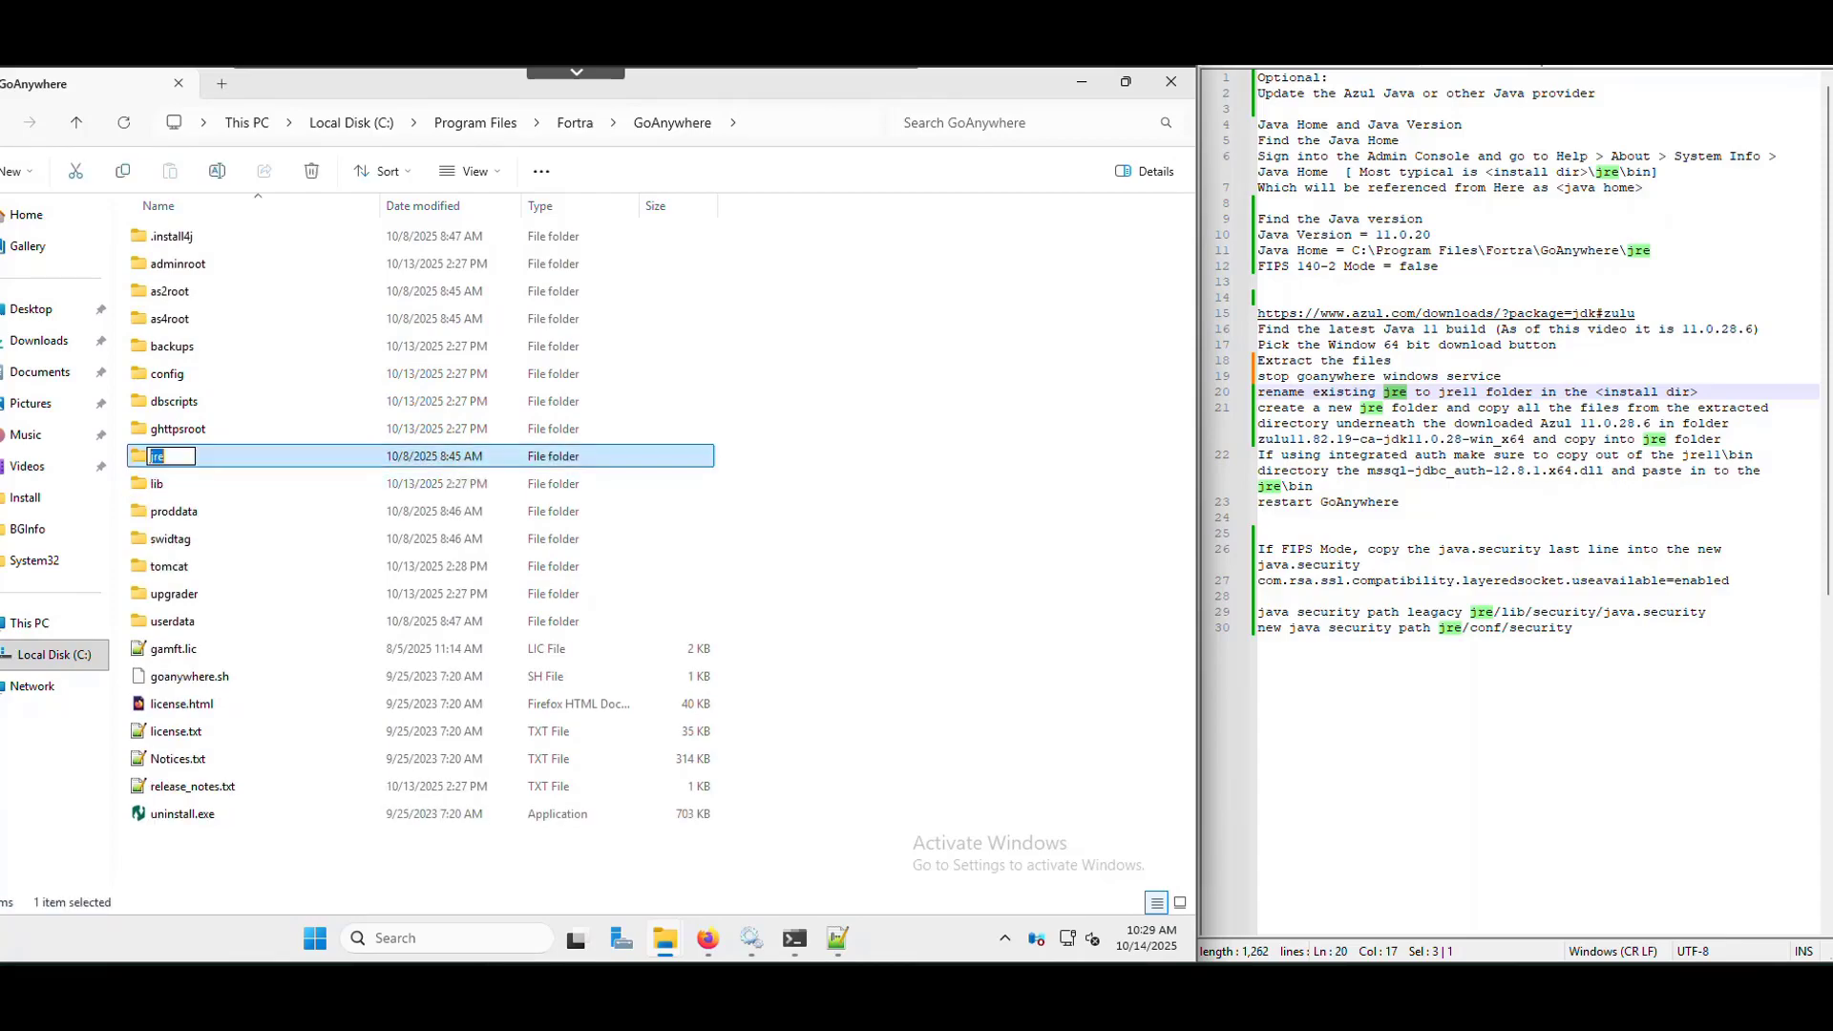
key(End)
key(Escape)
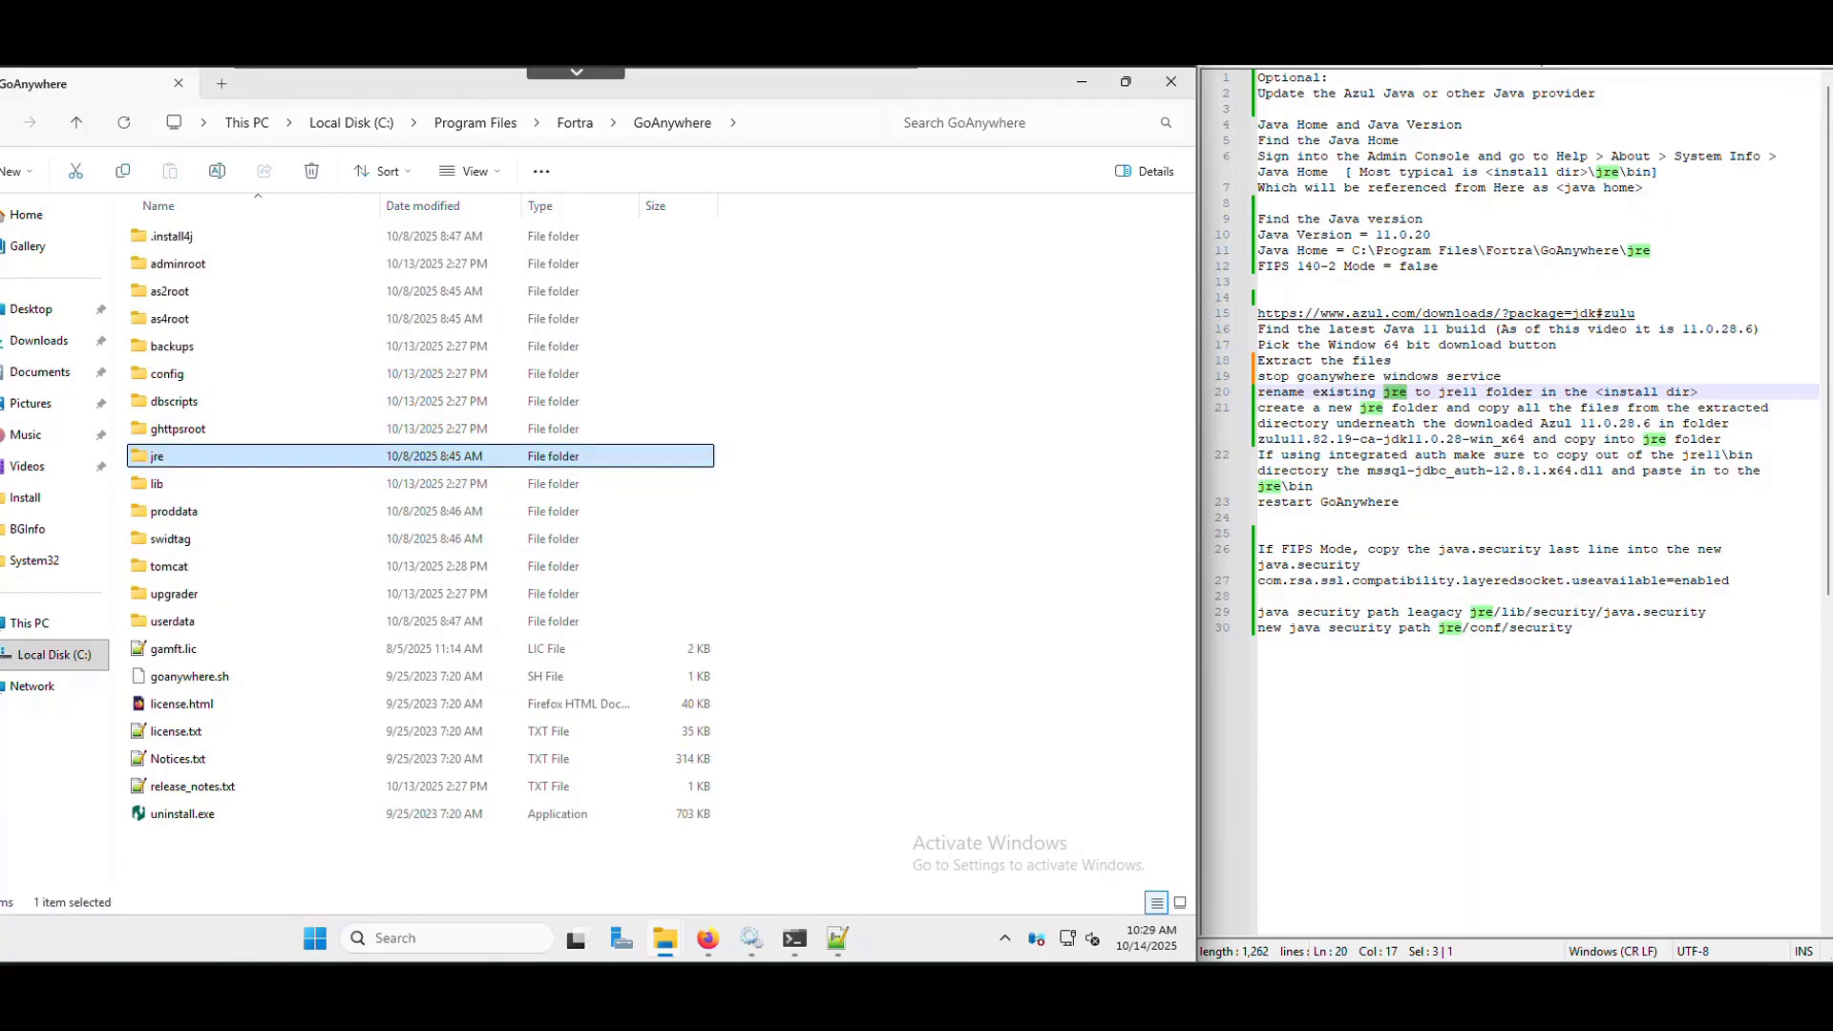
key(Return)
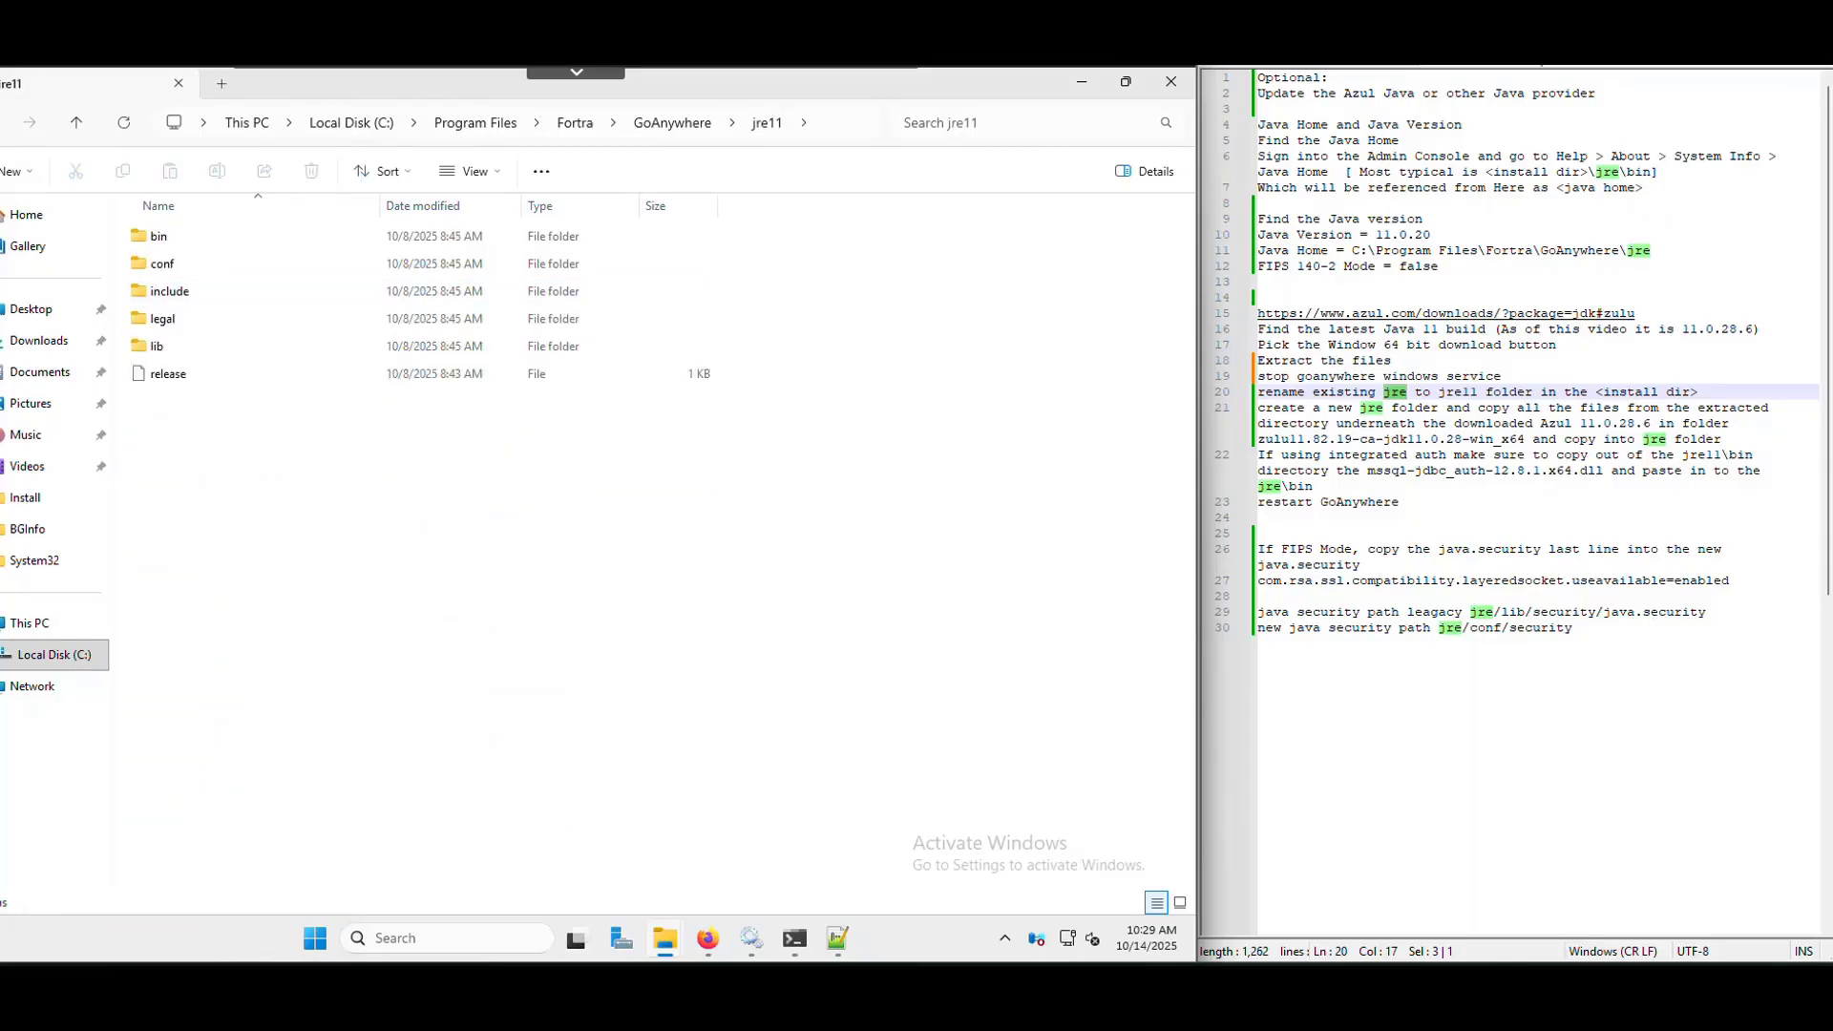
Create a new folder named jre in the GoAnywhere installation directory
key(BackSpace)
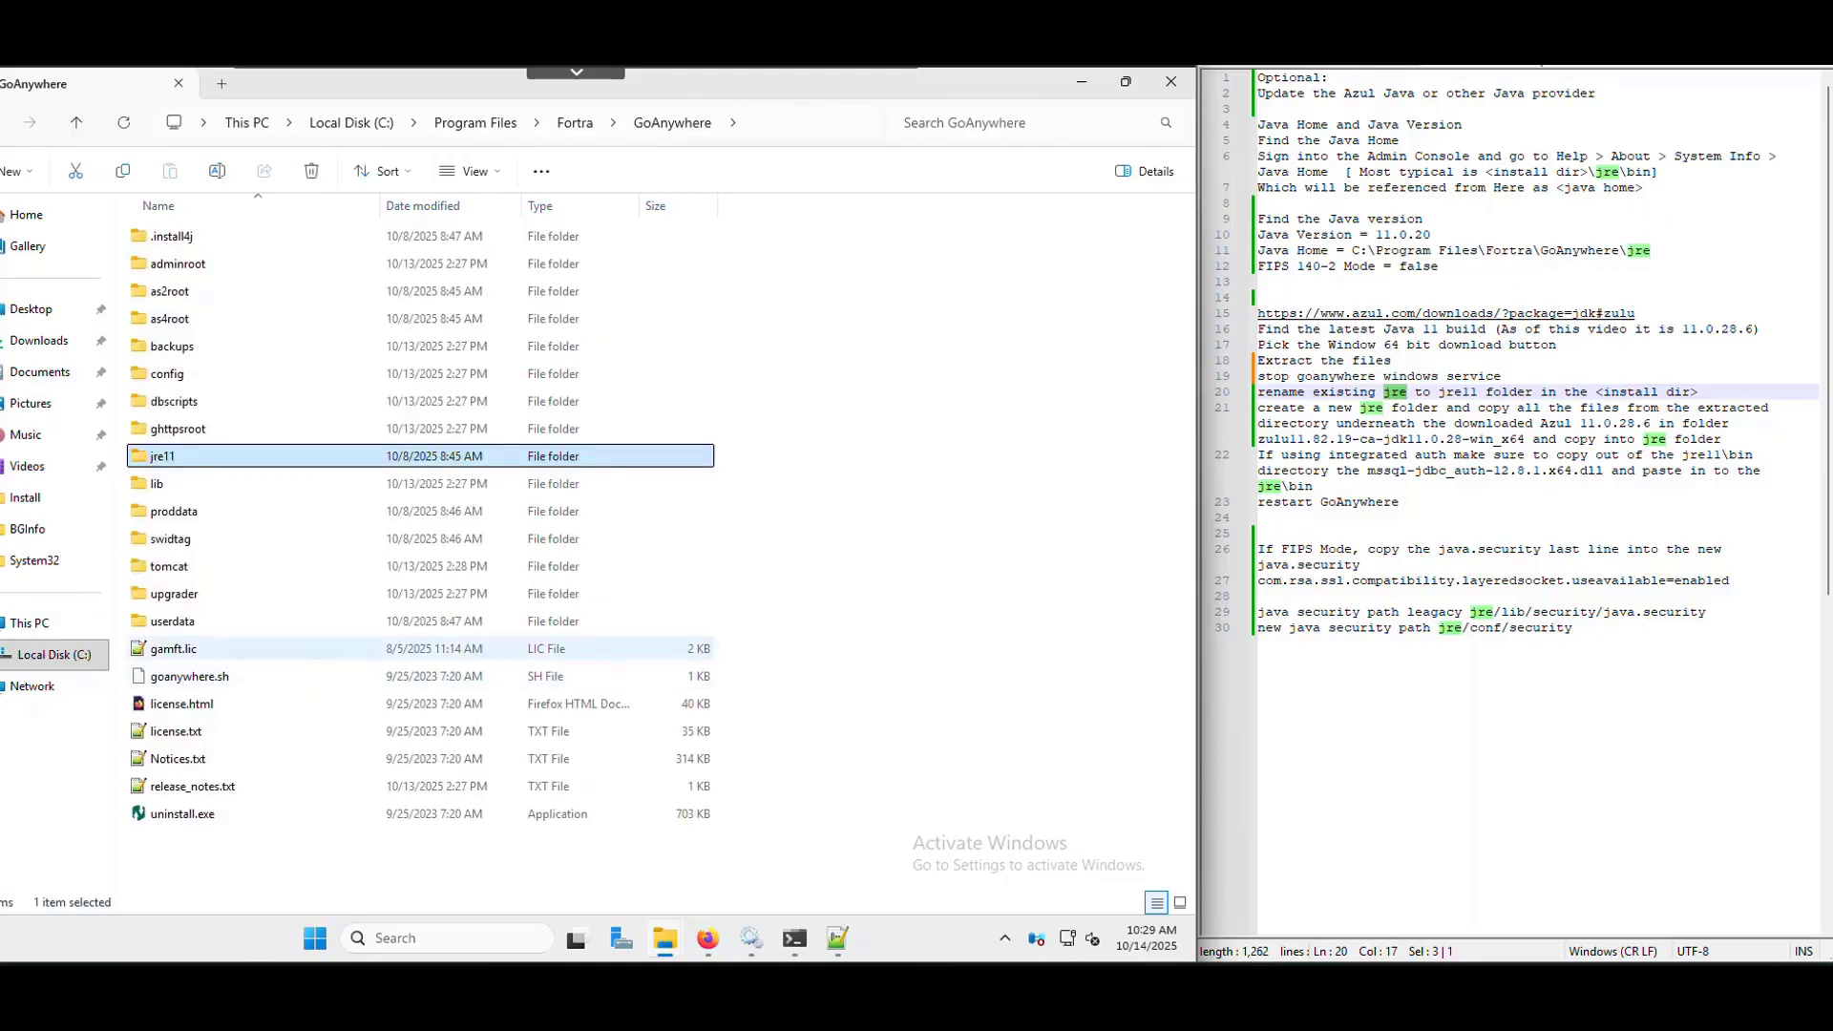
right_click(847, 416)
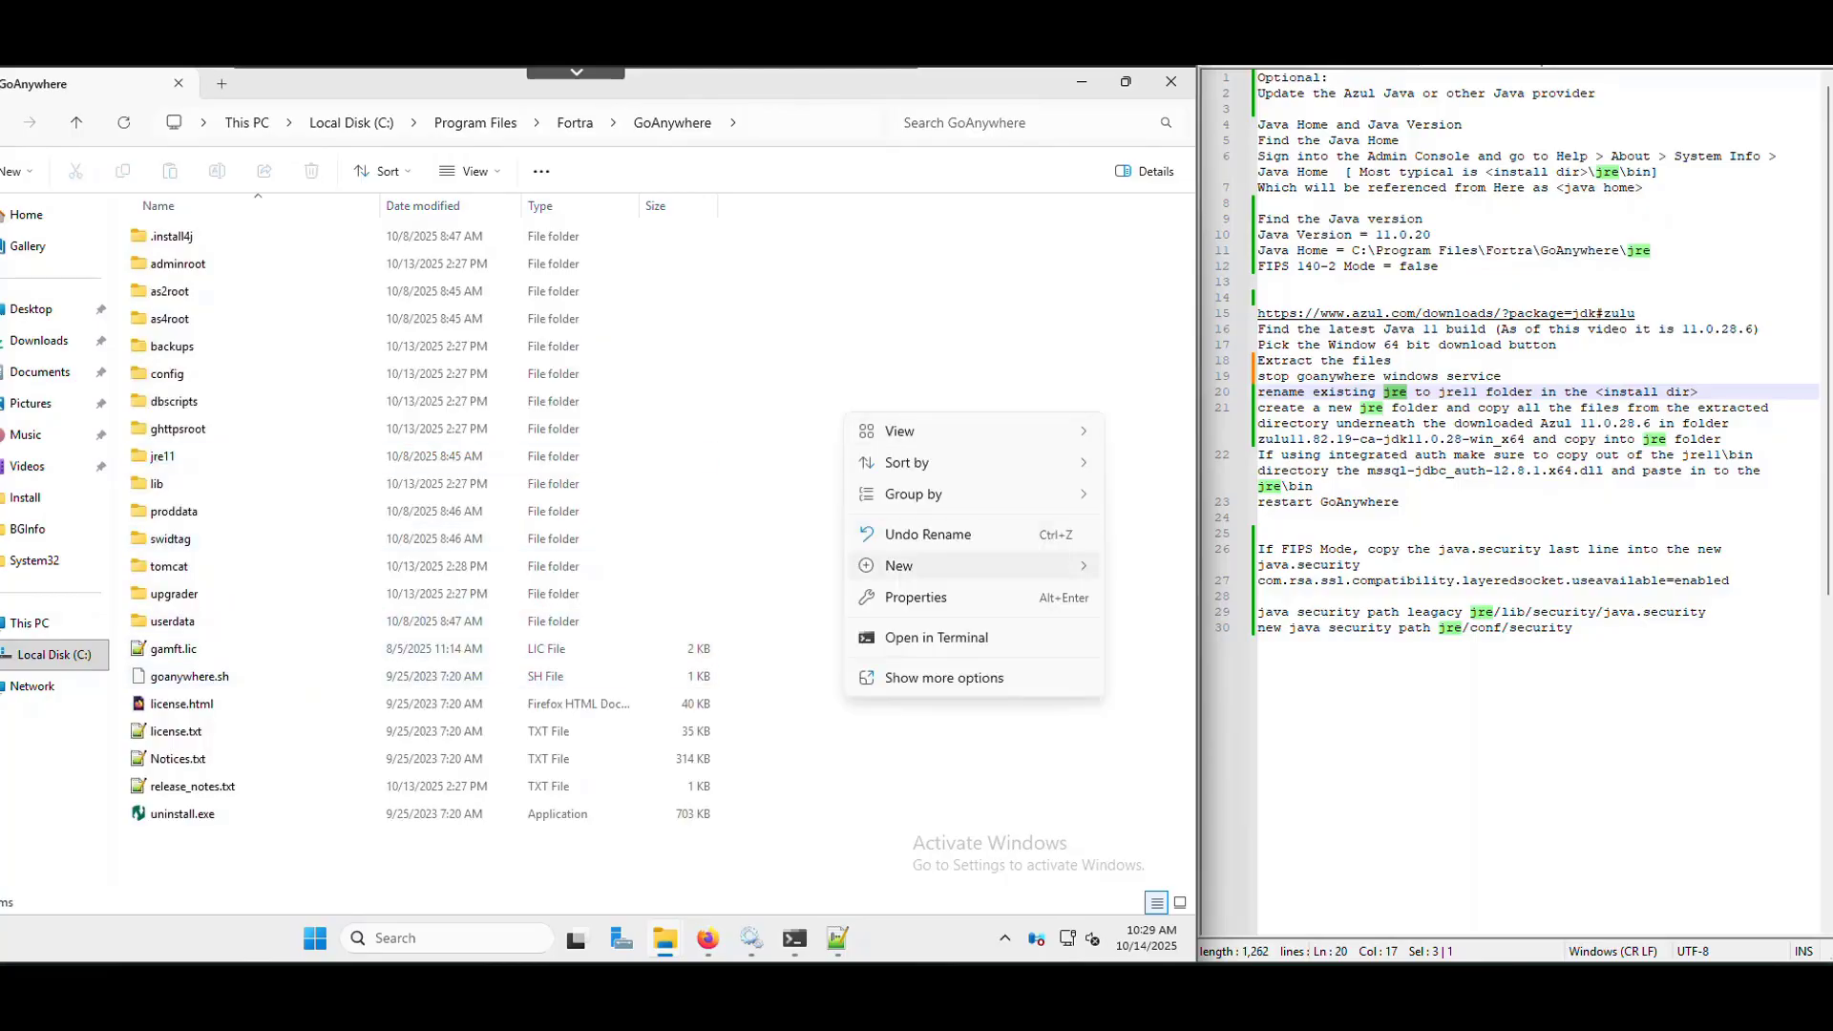
mouse_move(899, 565)
click(725, 568)
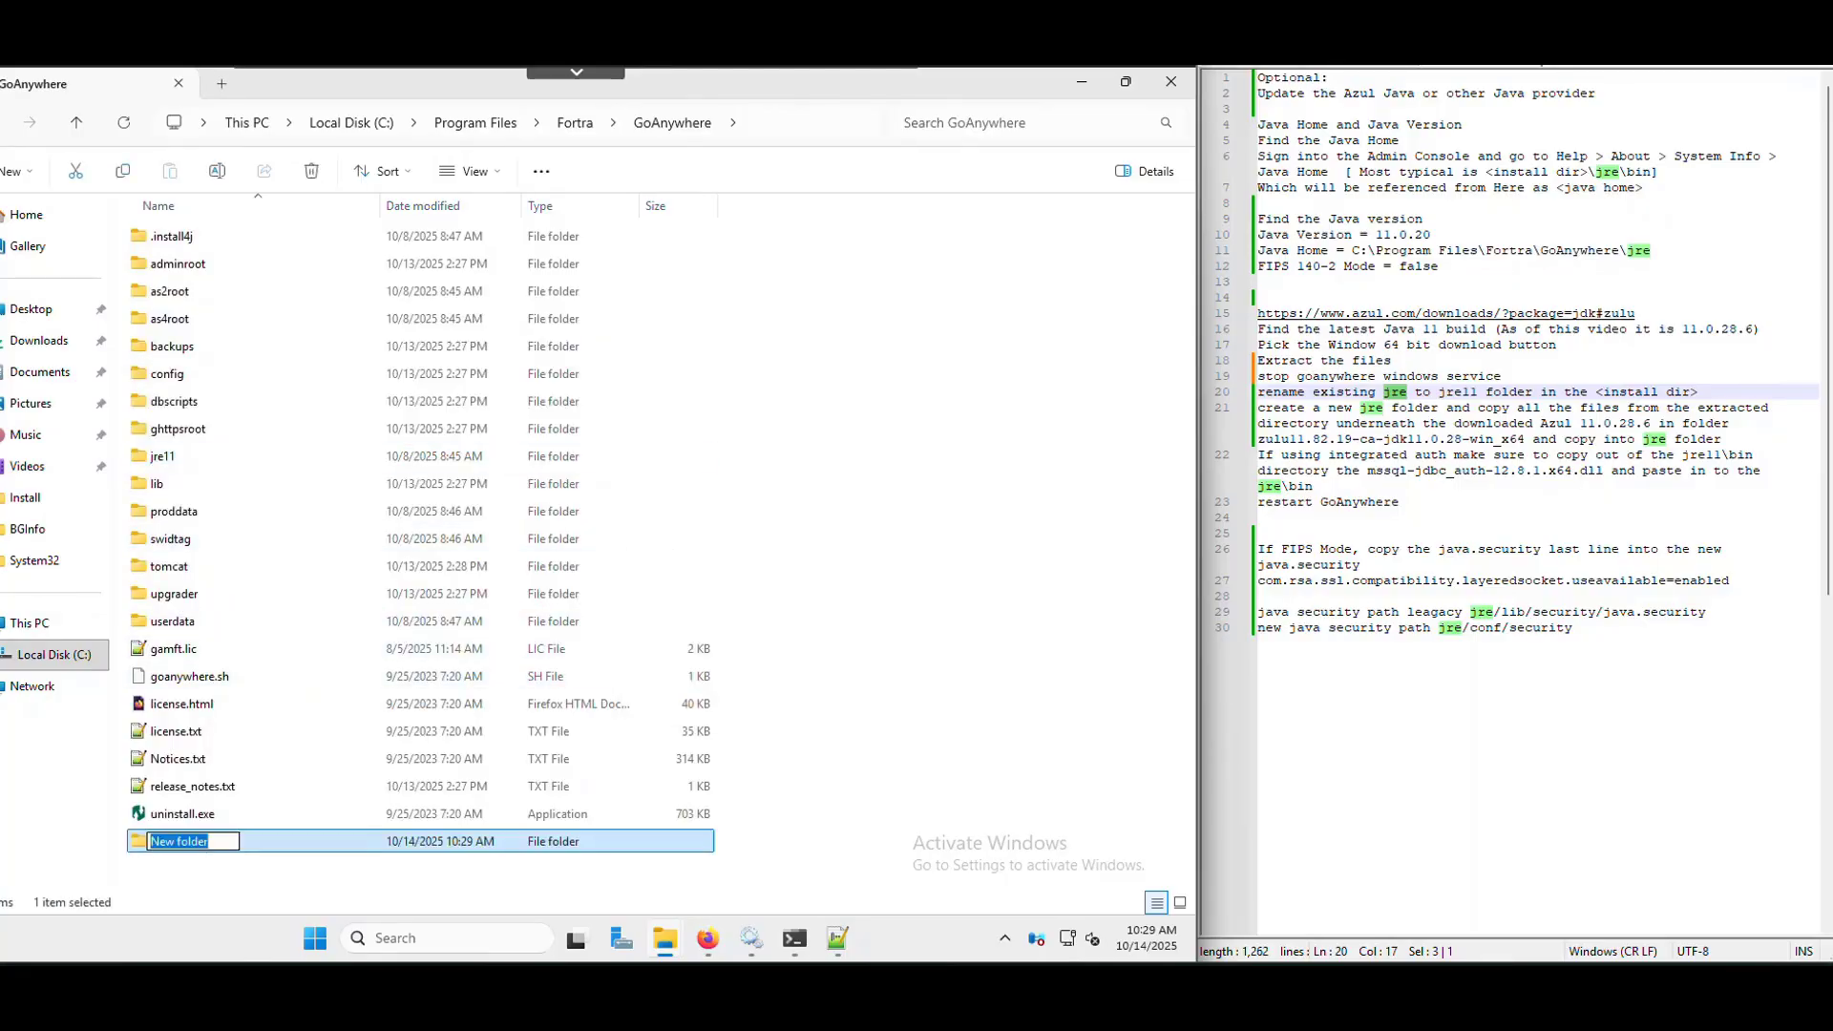
text(jre)
key(Return)
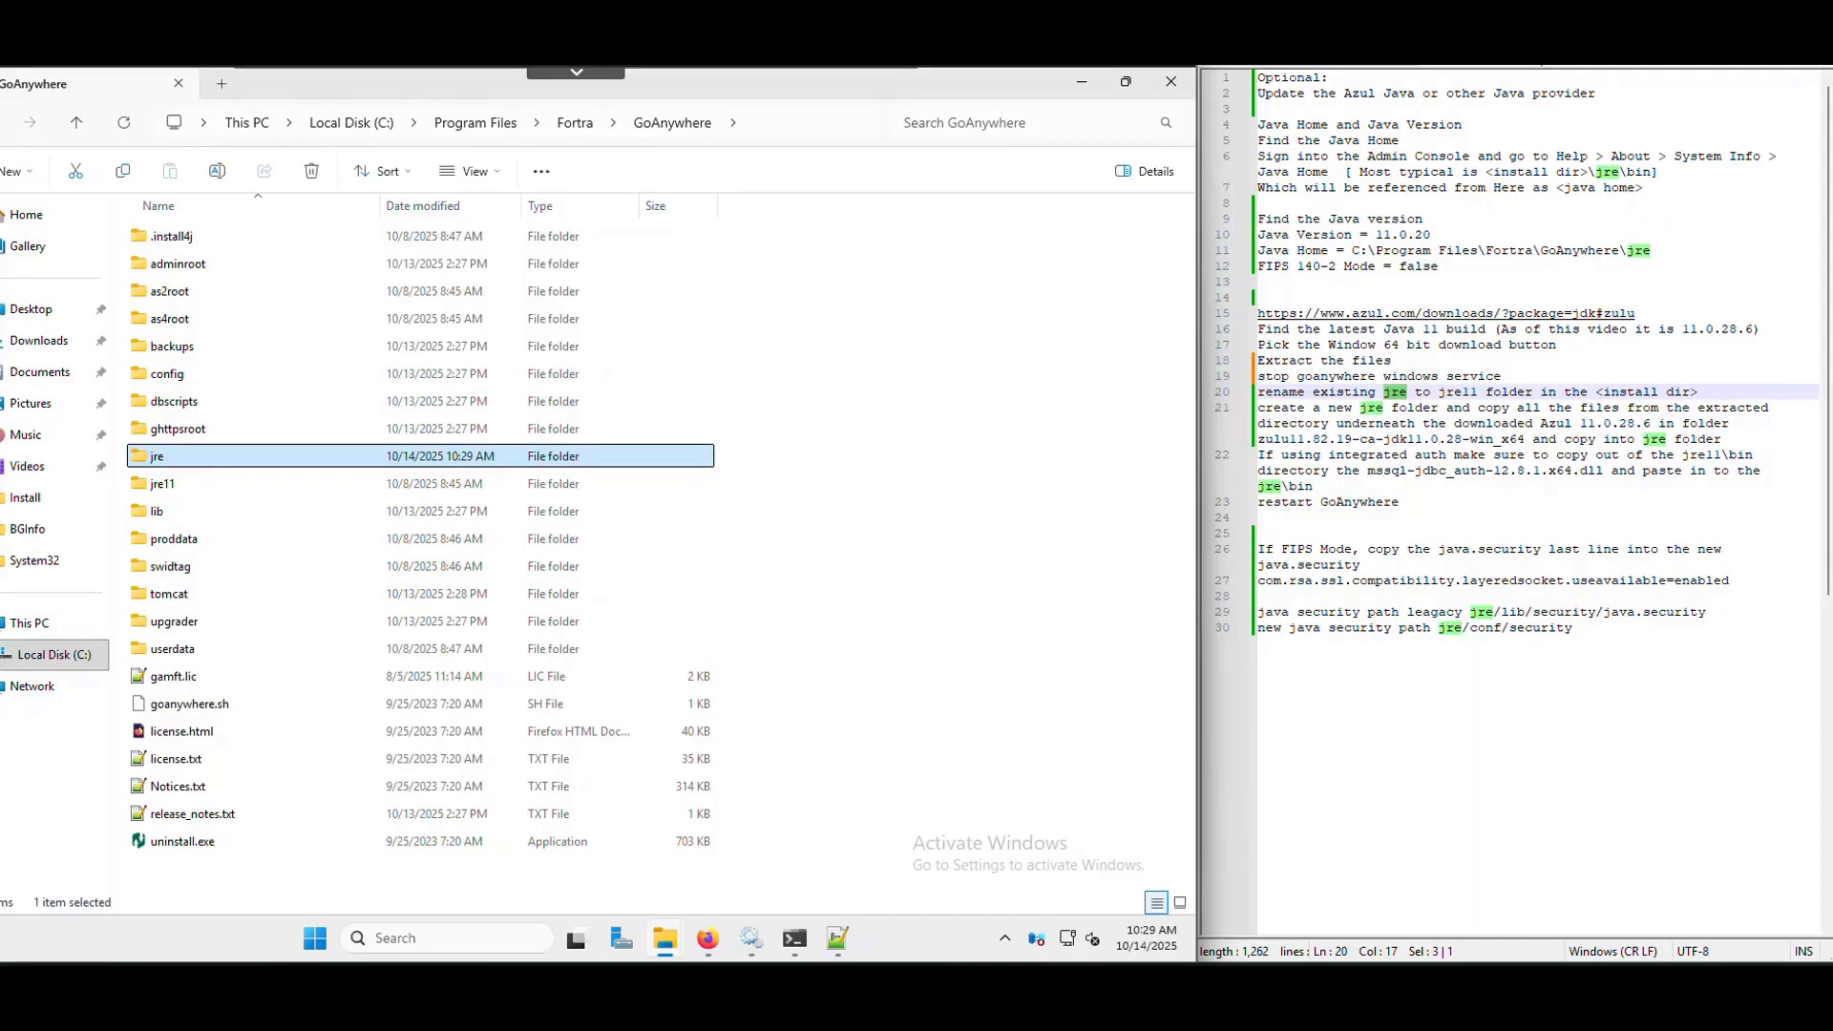
Copy all files and folders from the inner zulu11.82.19-ca-jdk11.0.28-win_x64 folder in Downloads
click(57, 761)
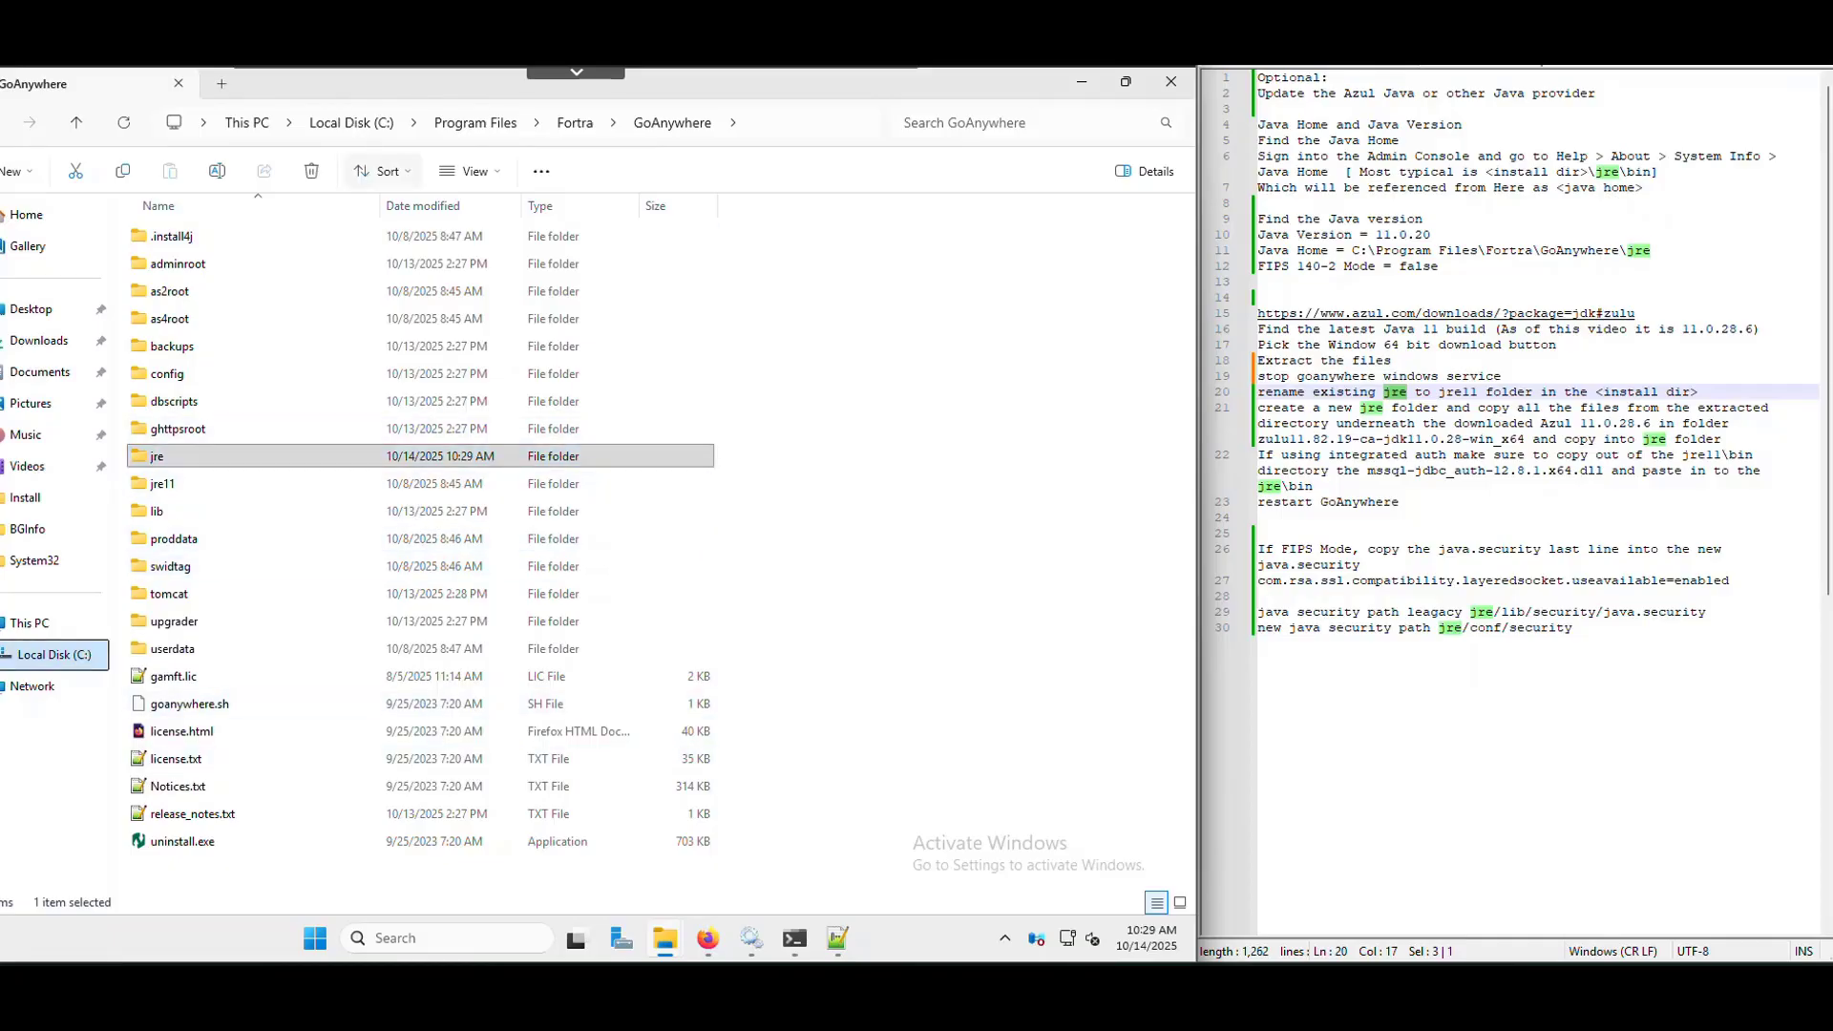
click(1125, 81)
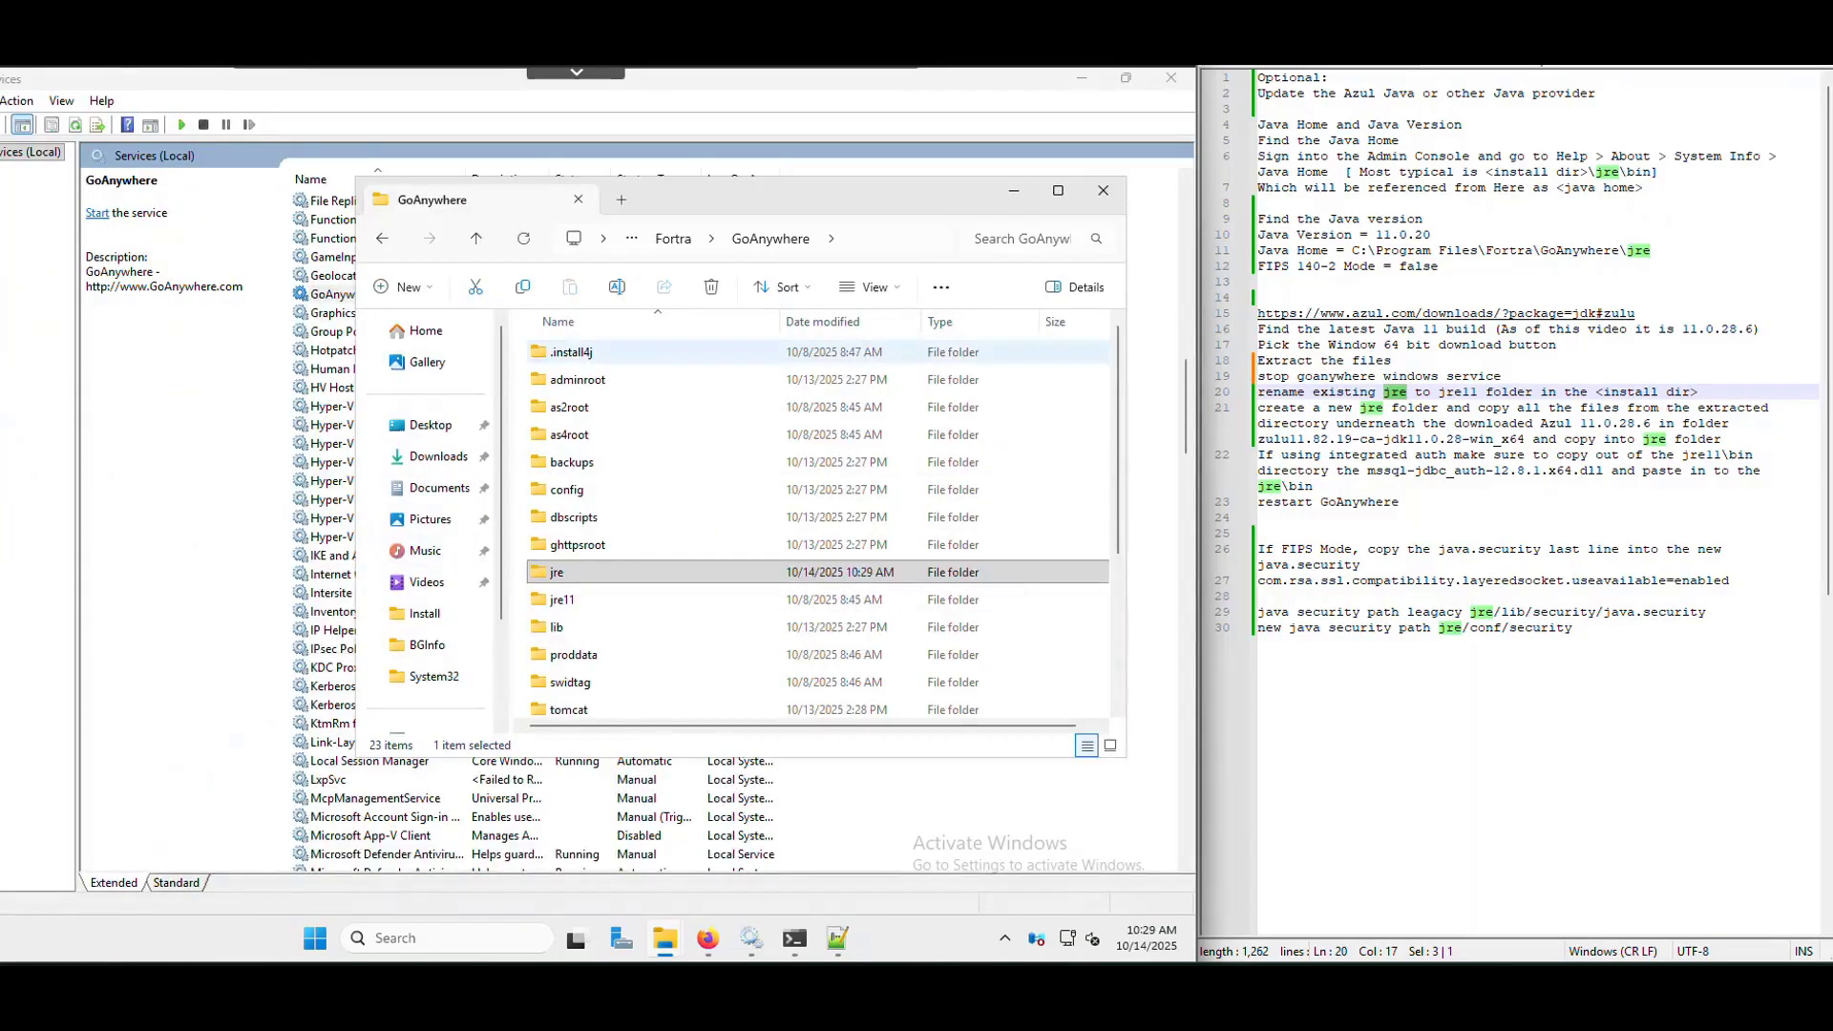
click(665, 939)
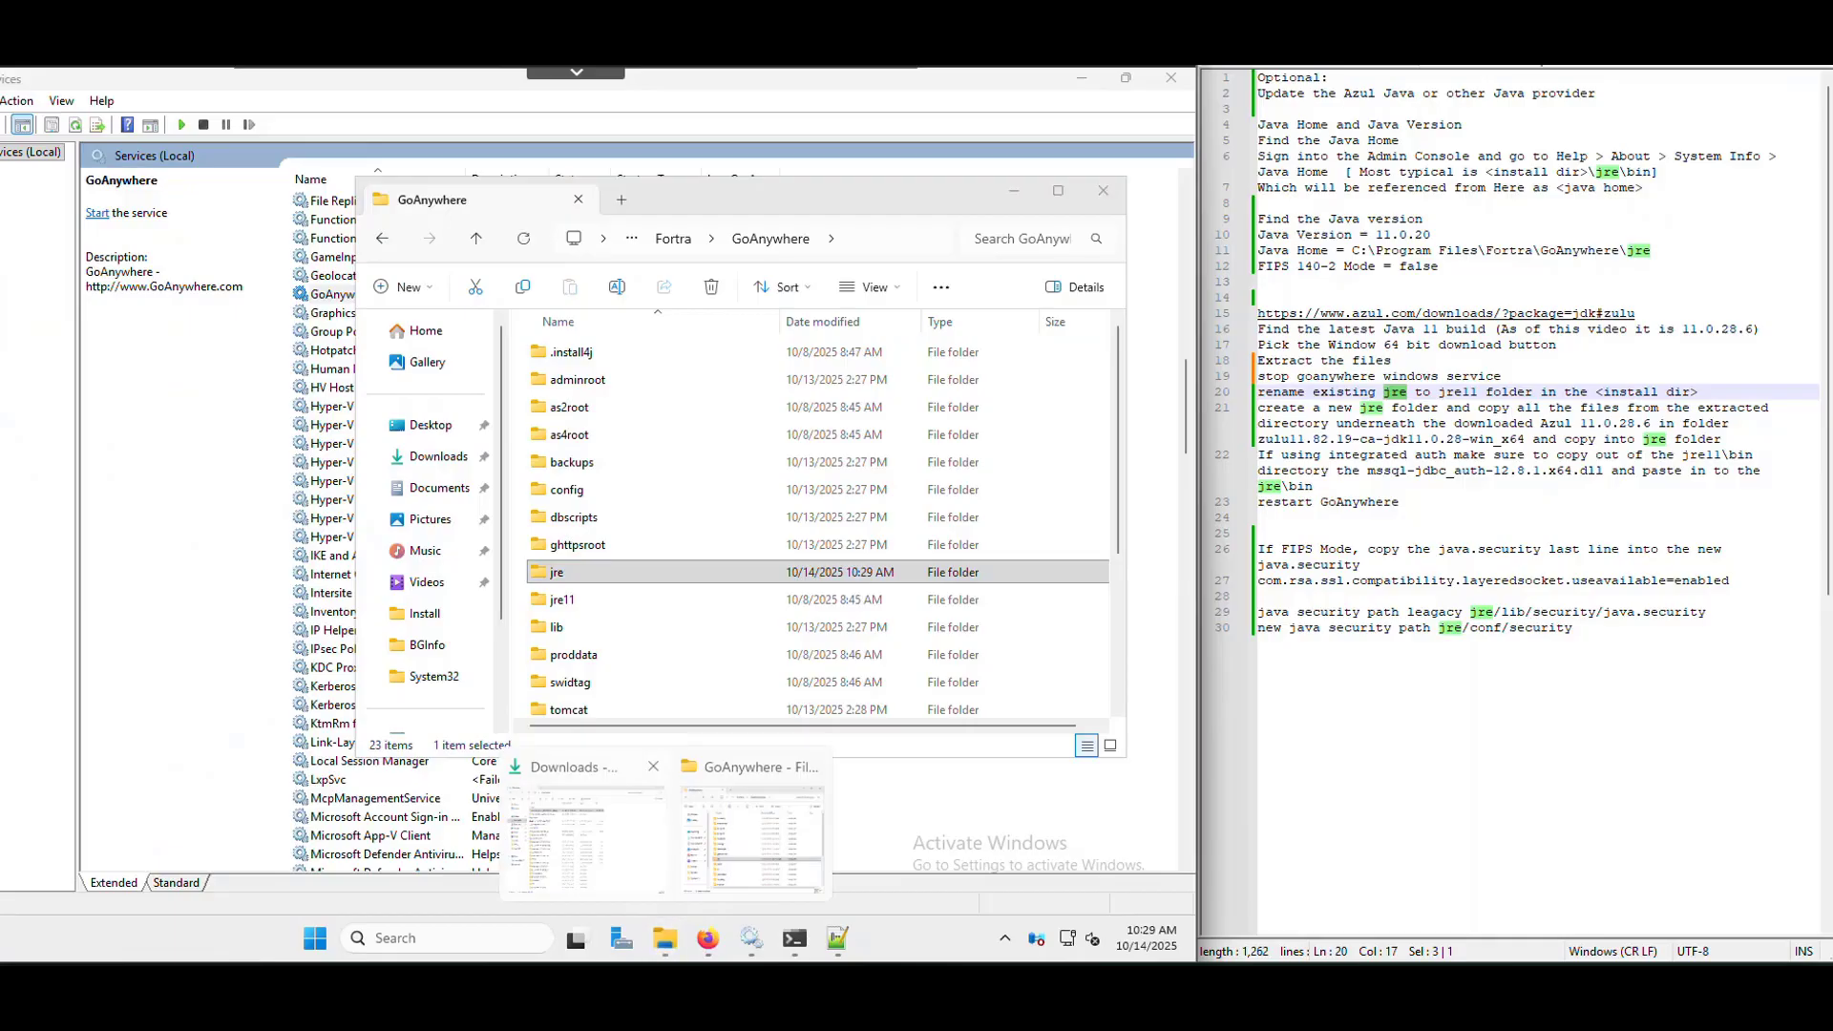
click(585, 838)
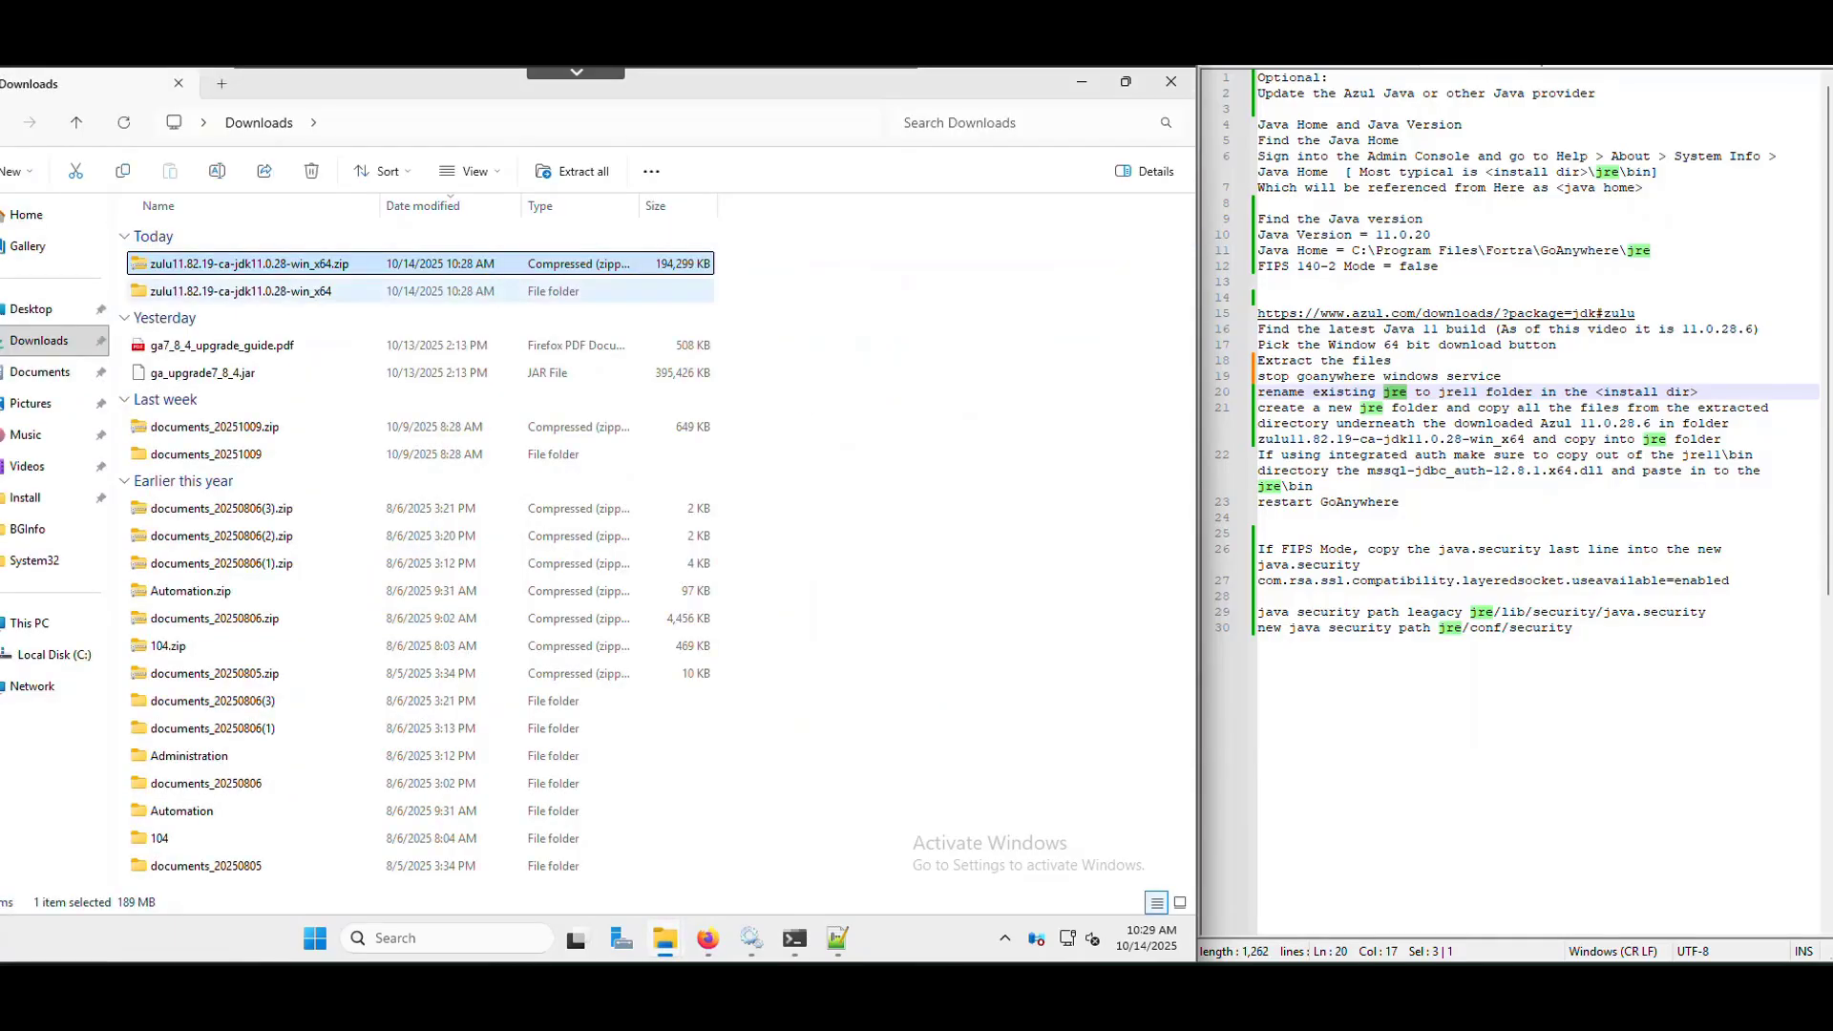
click(241, 291)
double_click(241, 291)
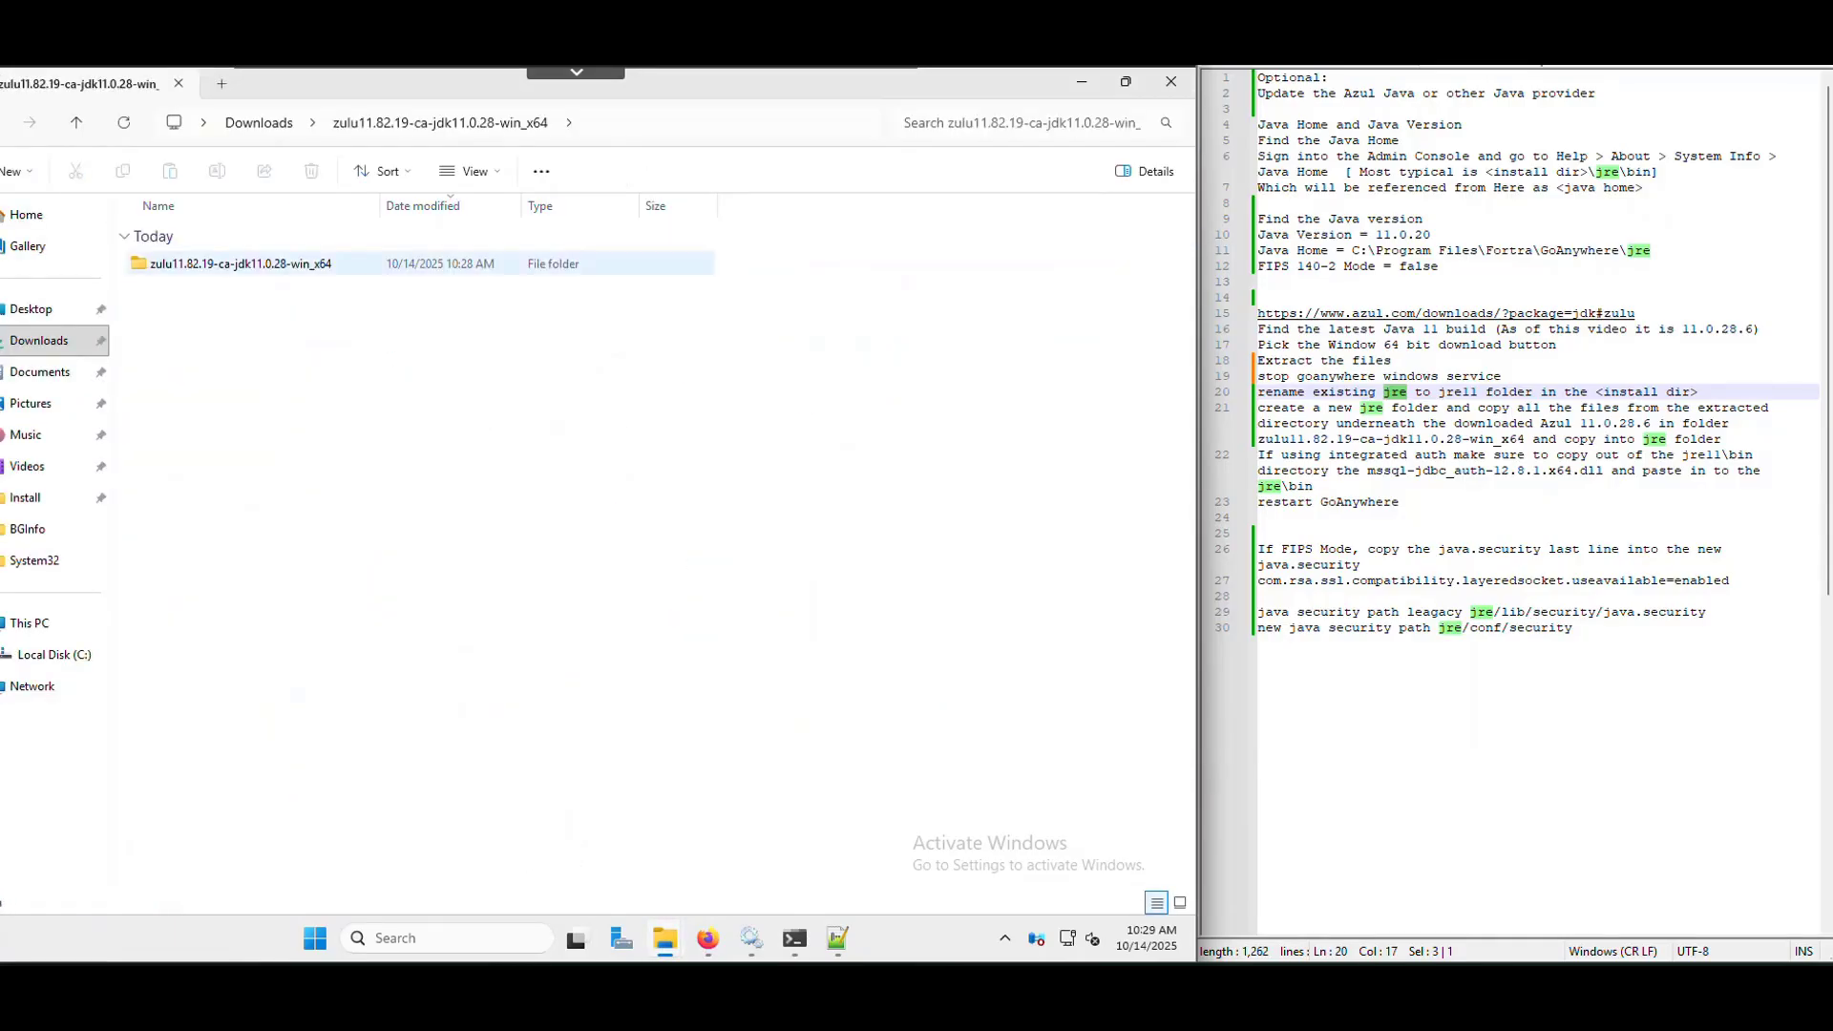
double_click(241, 263)
drag(163, 644, 190, 253)
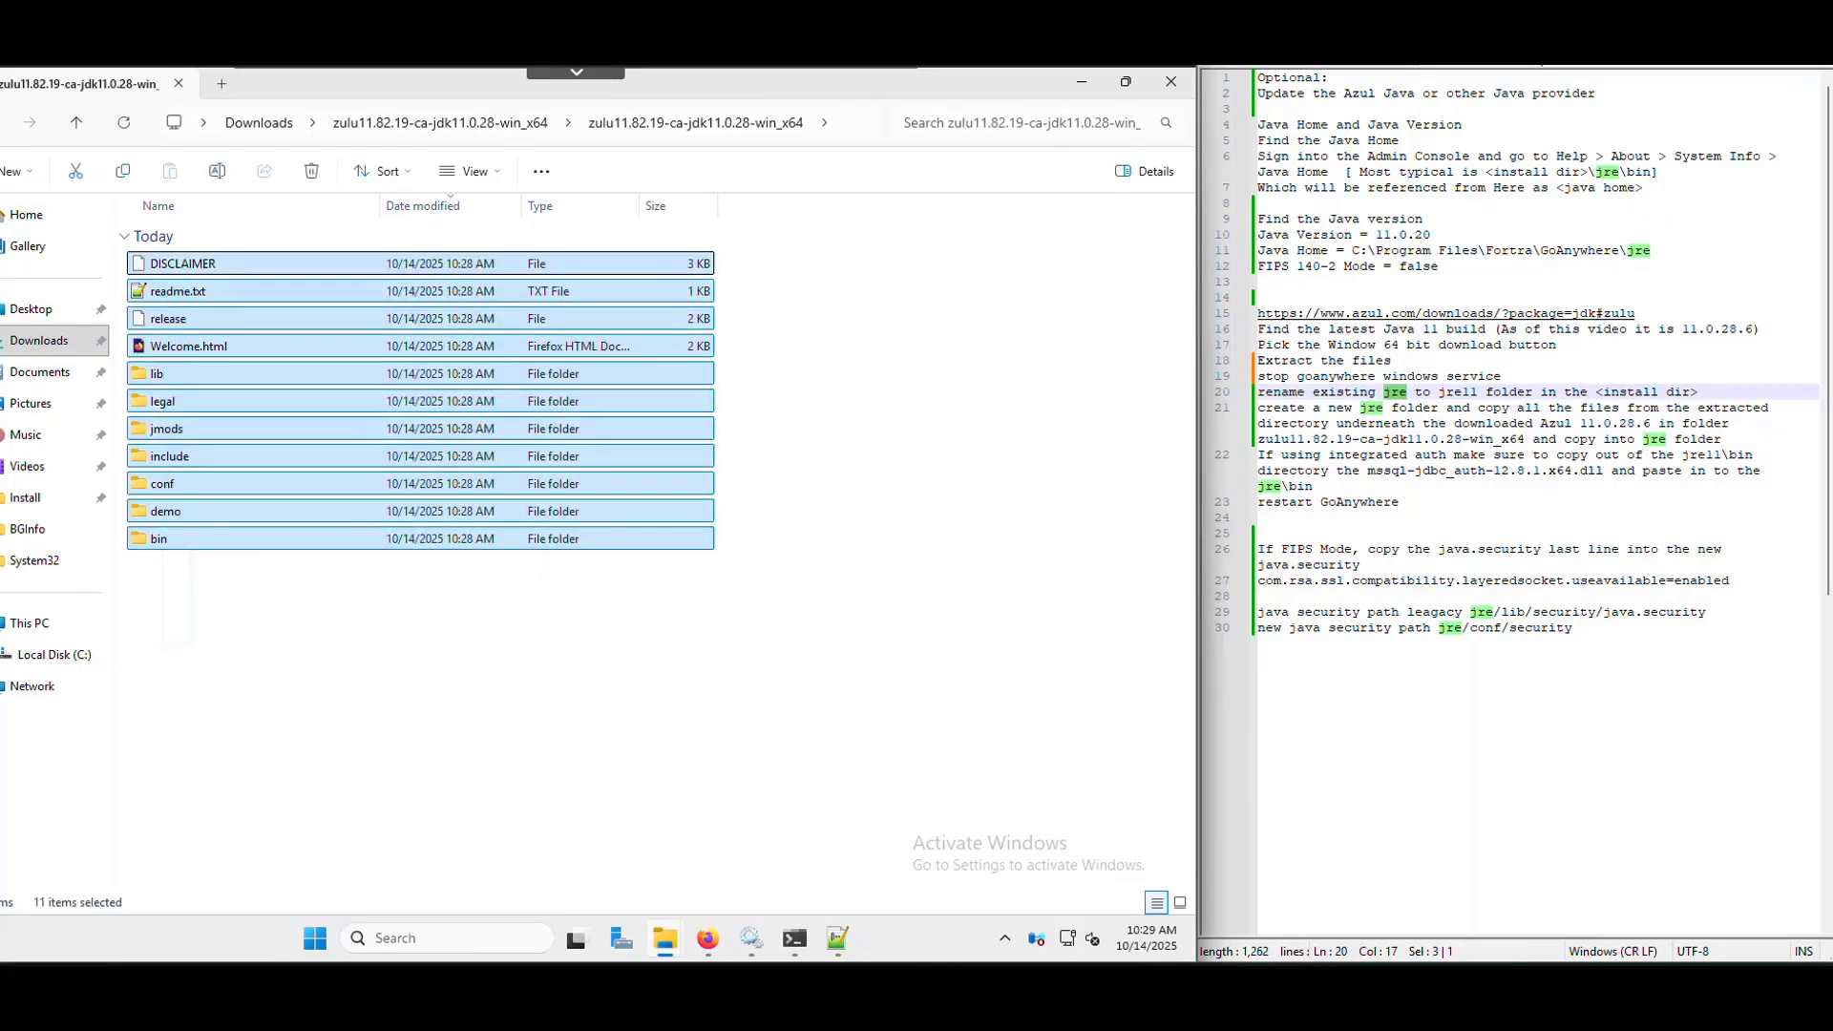
key(ctrl+c)
Paste the copied Zulu files into the new, empty jre folder in the GoAnywhere directory
click(665, 938)
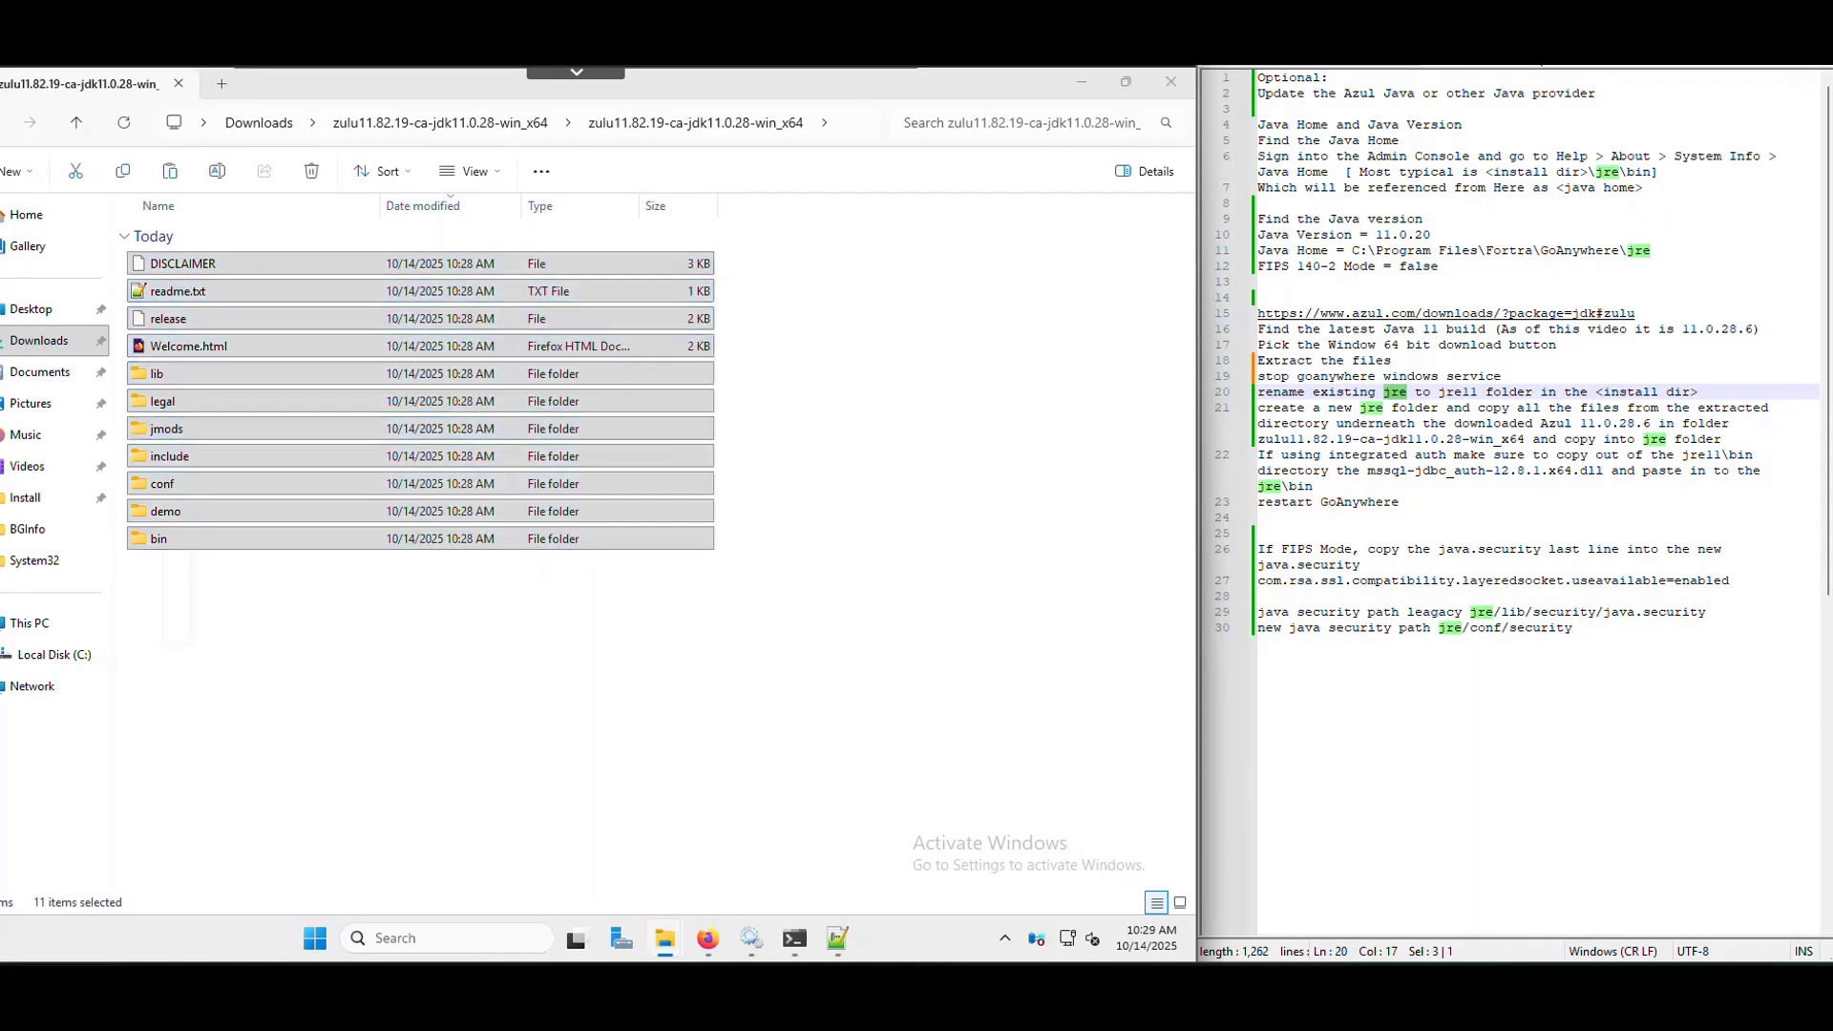
click(751, 840)
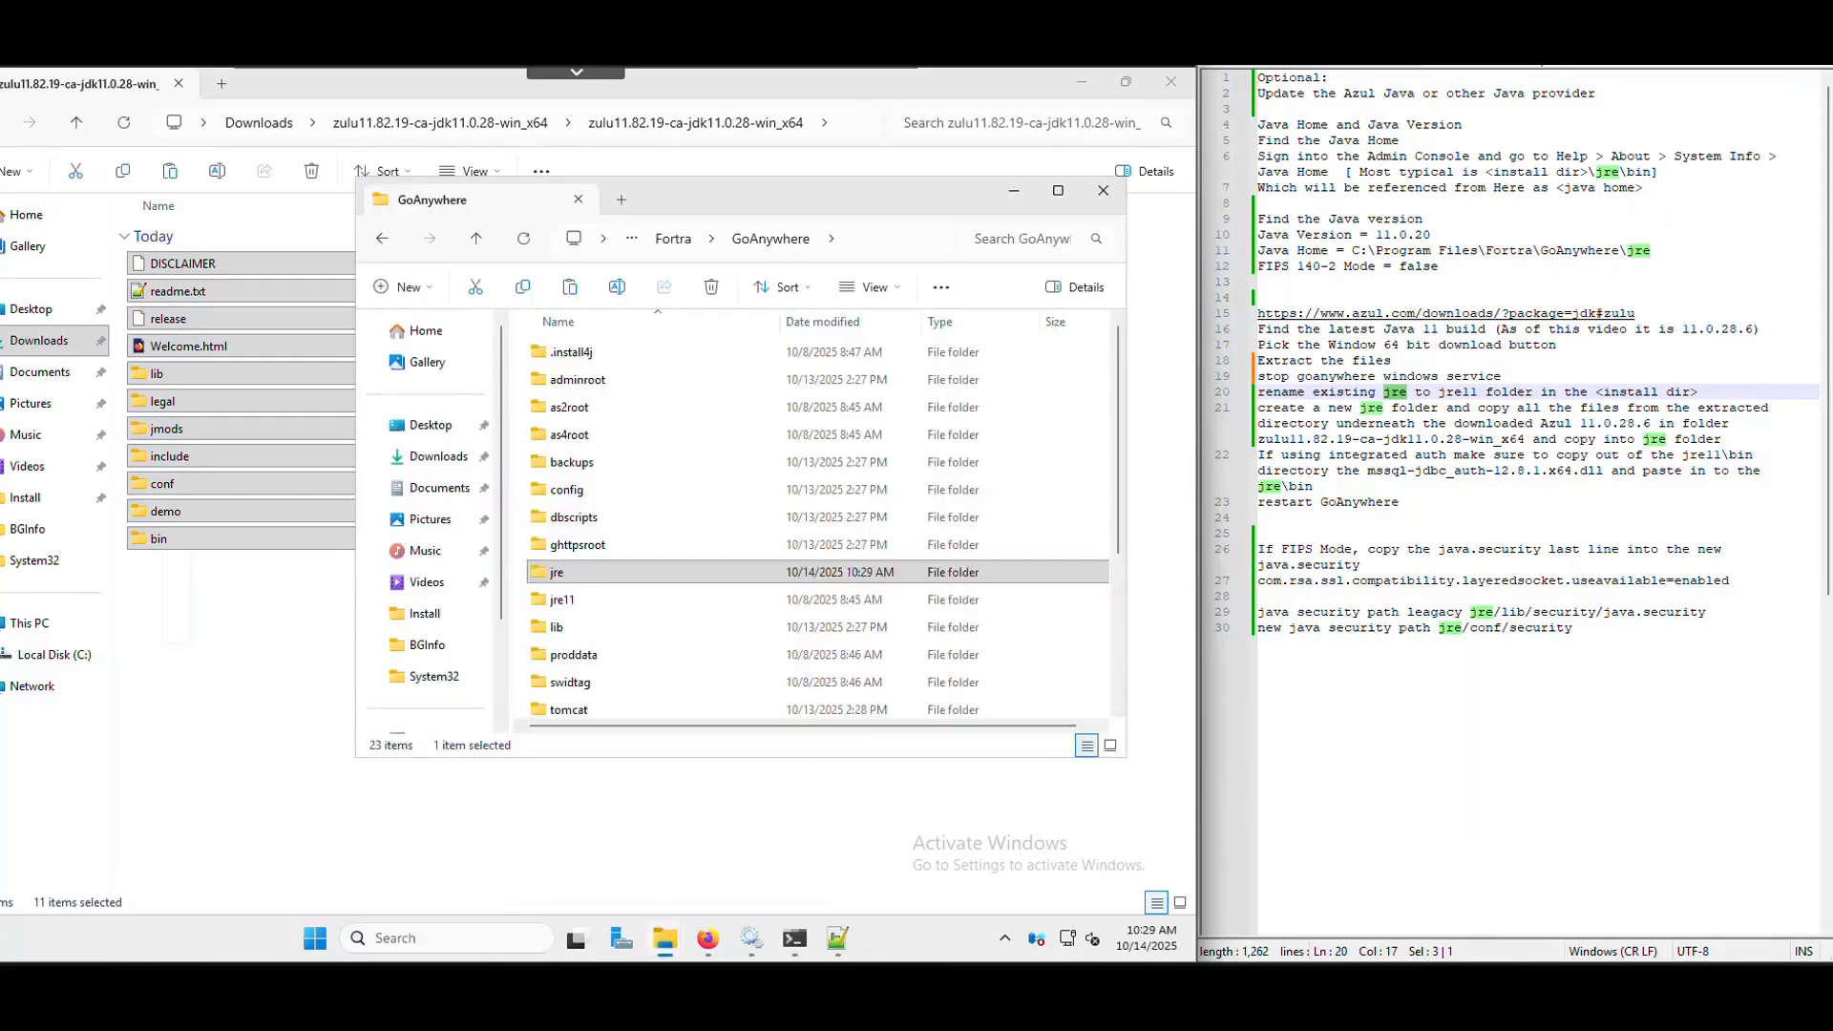
double_click(557, 571)
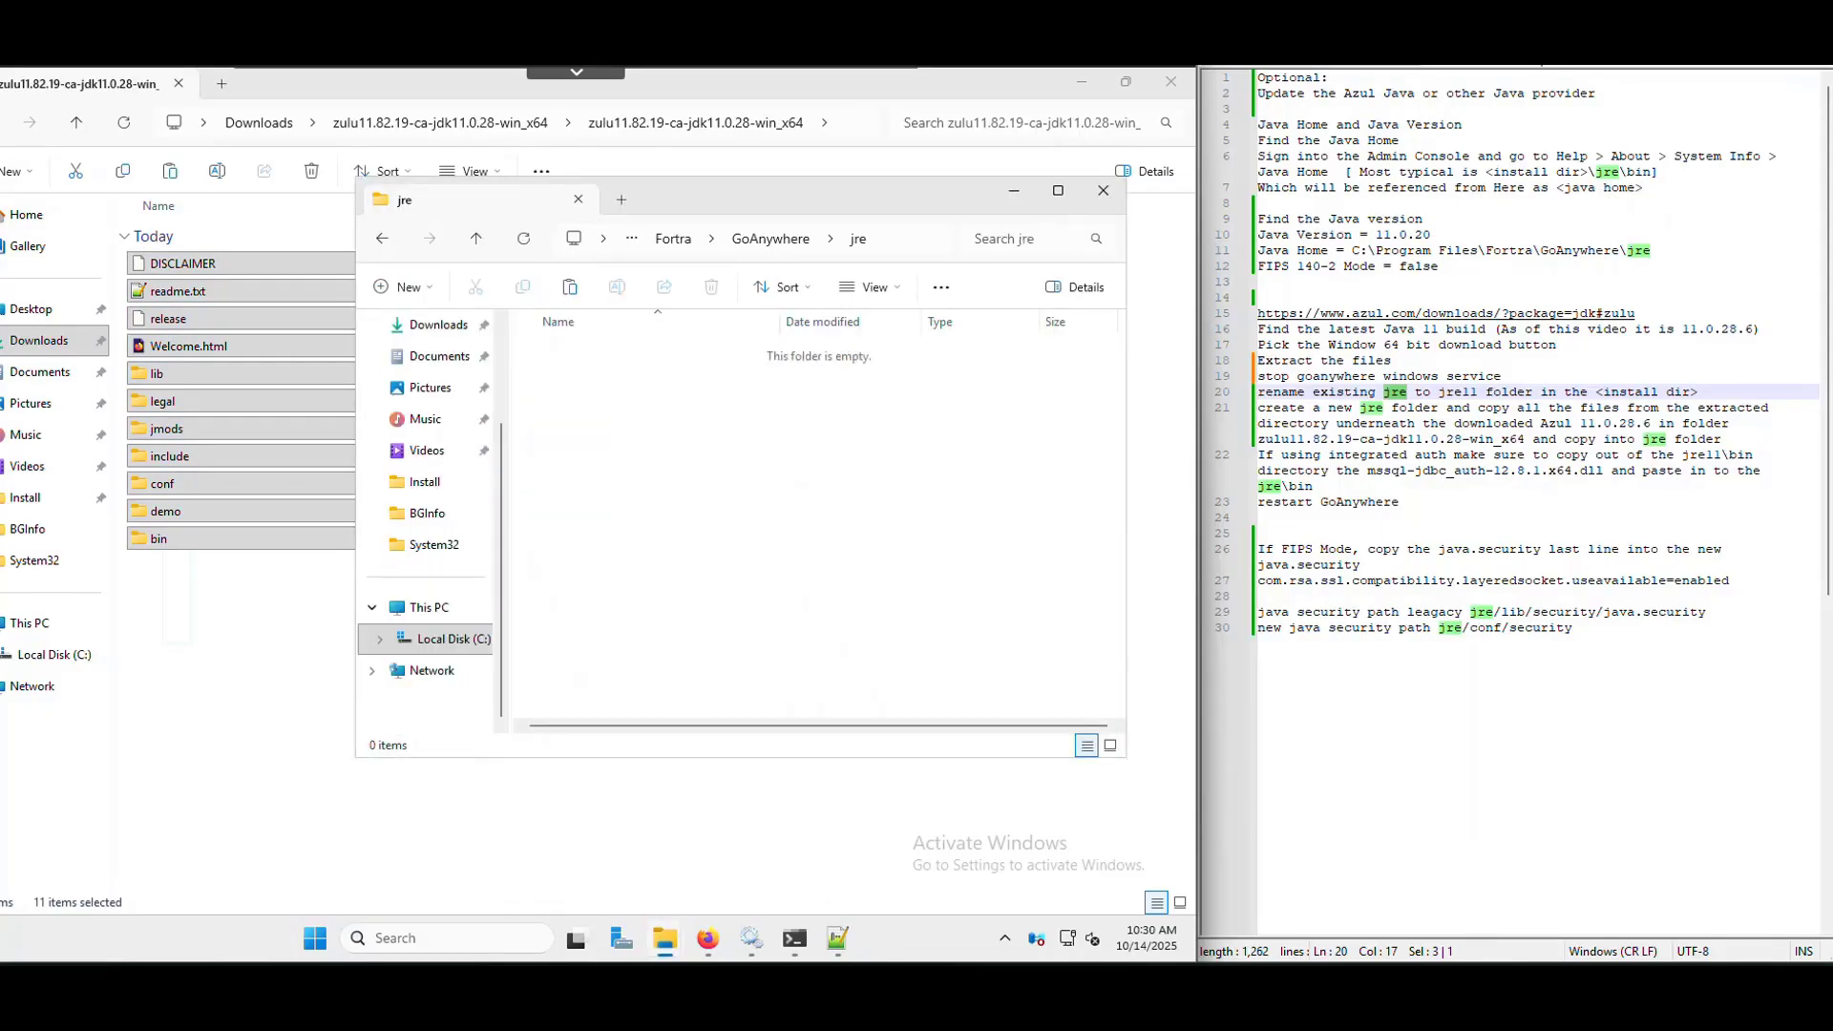
right_click(606, 417)
click(638, 447)
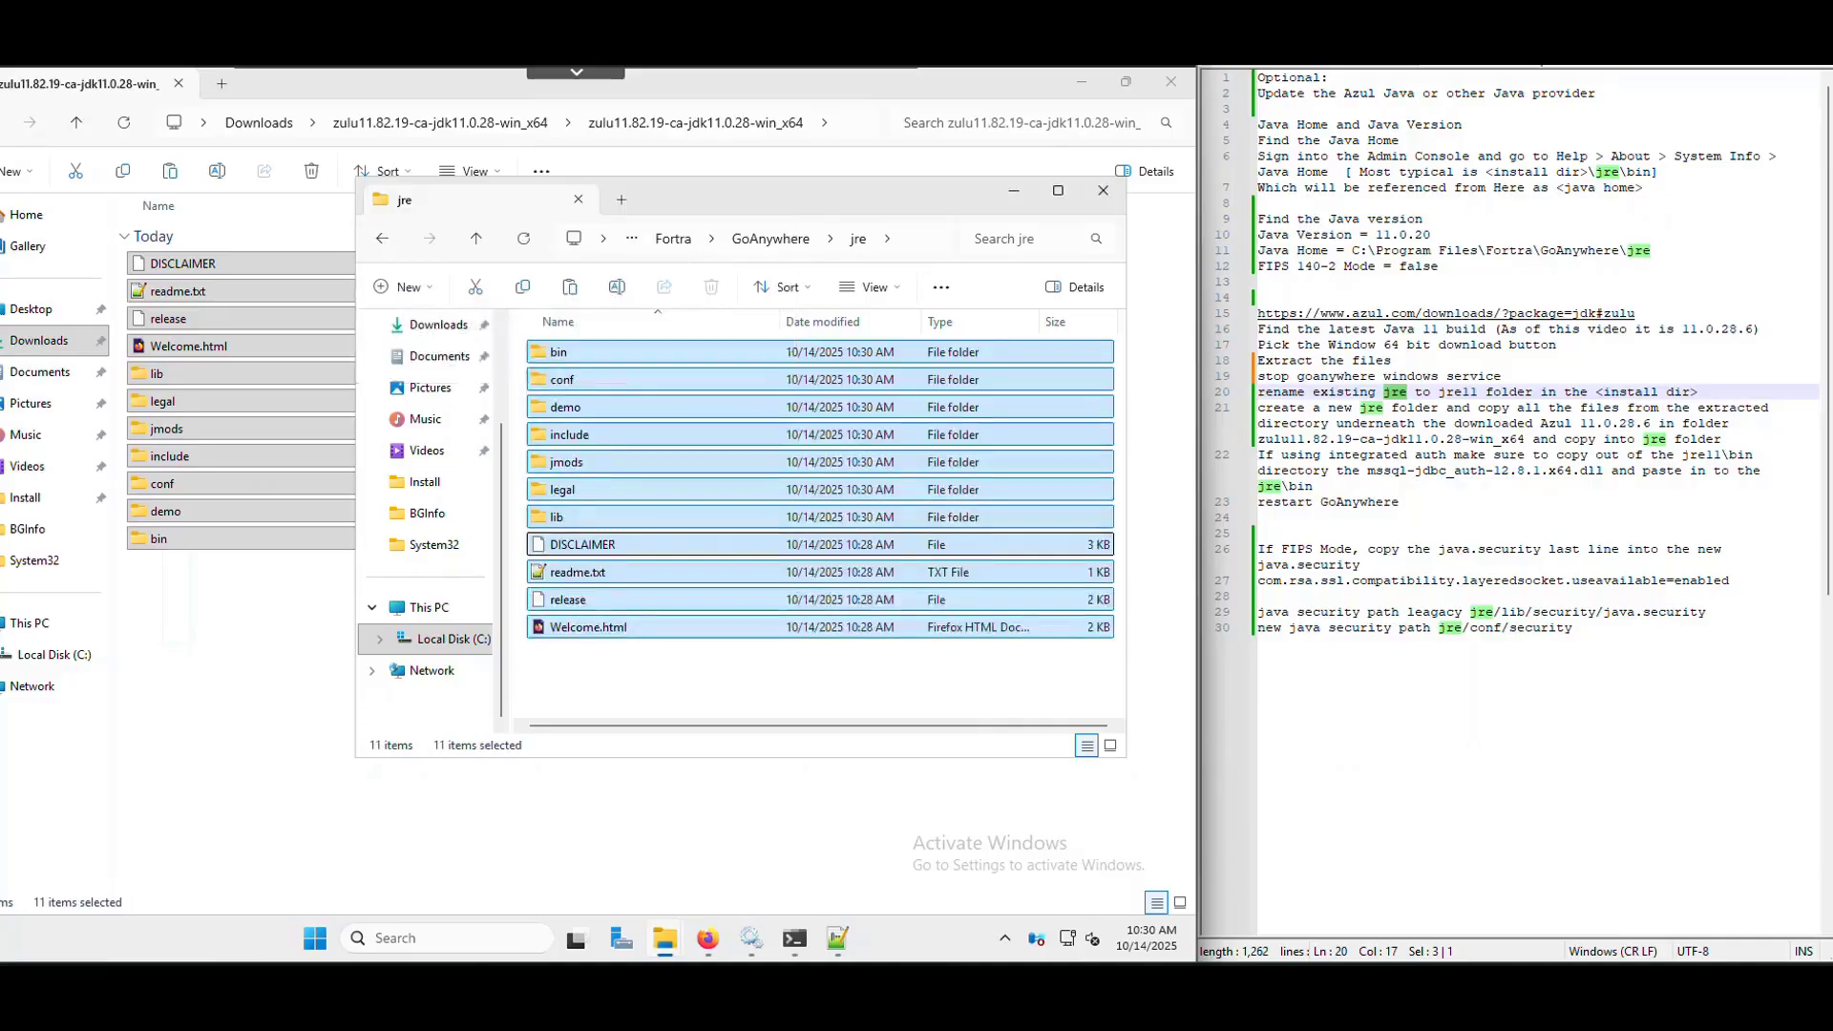
Review the integrated-auth note about mssql-jdbc_auth-12.8.1.x64.dll and view the contents of the new jre\bin folder
click(1399, 502)
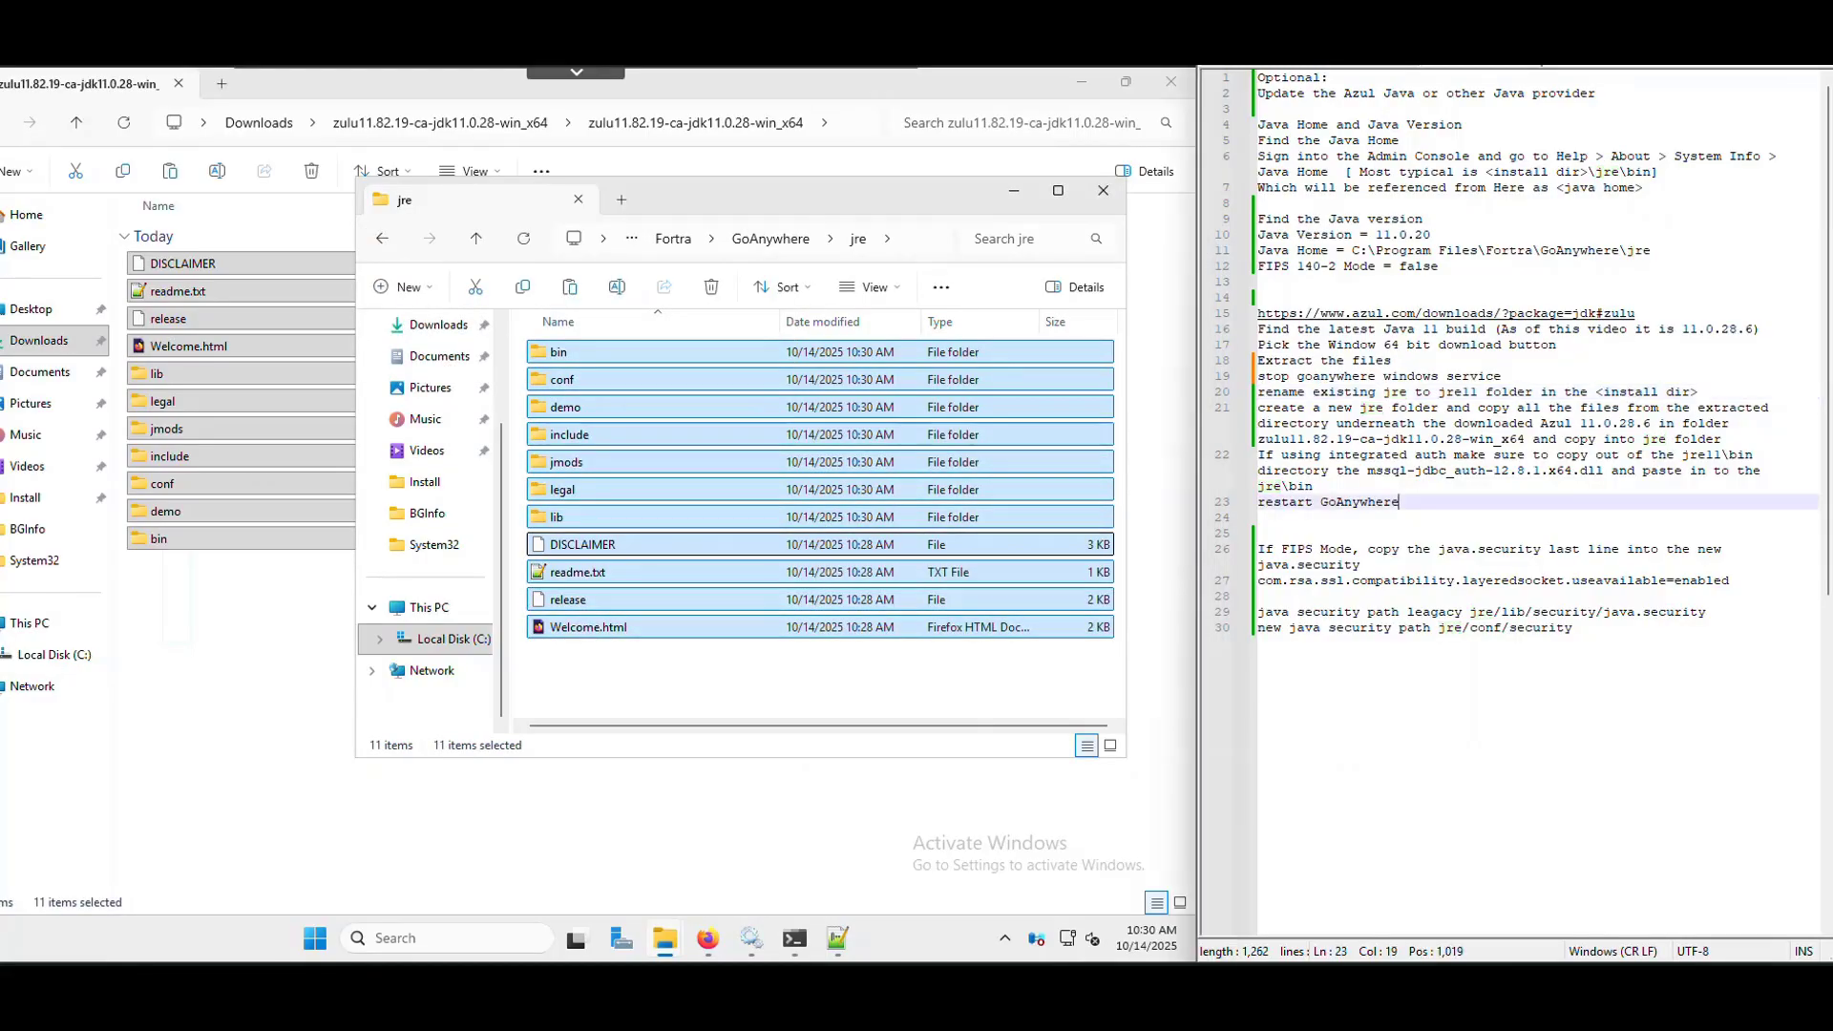
drag(1374, 471, 1595, 471)
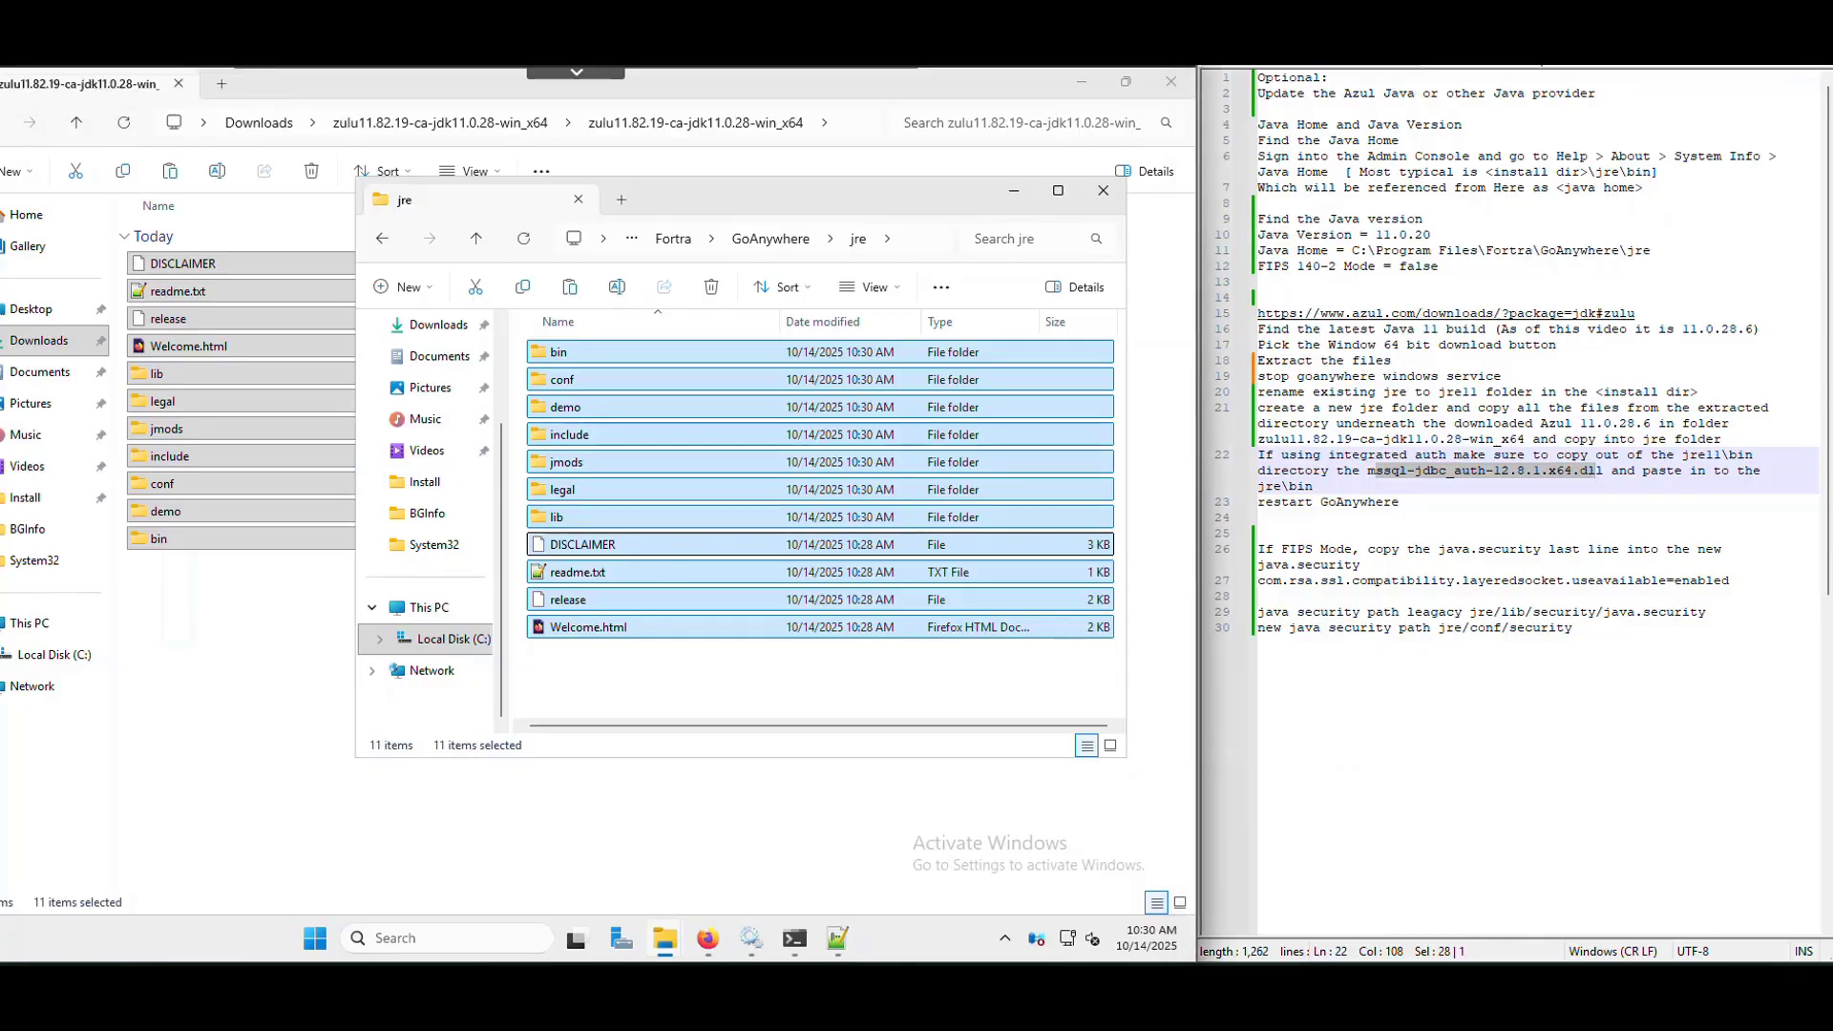
click(820, 678)
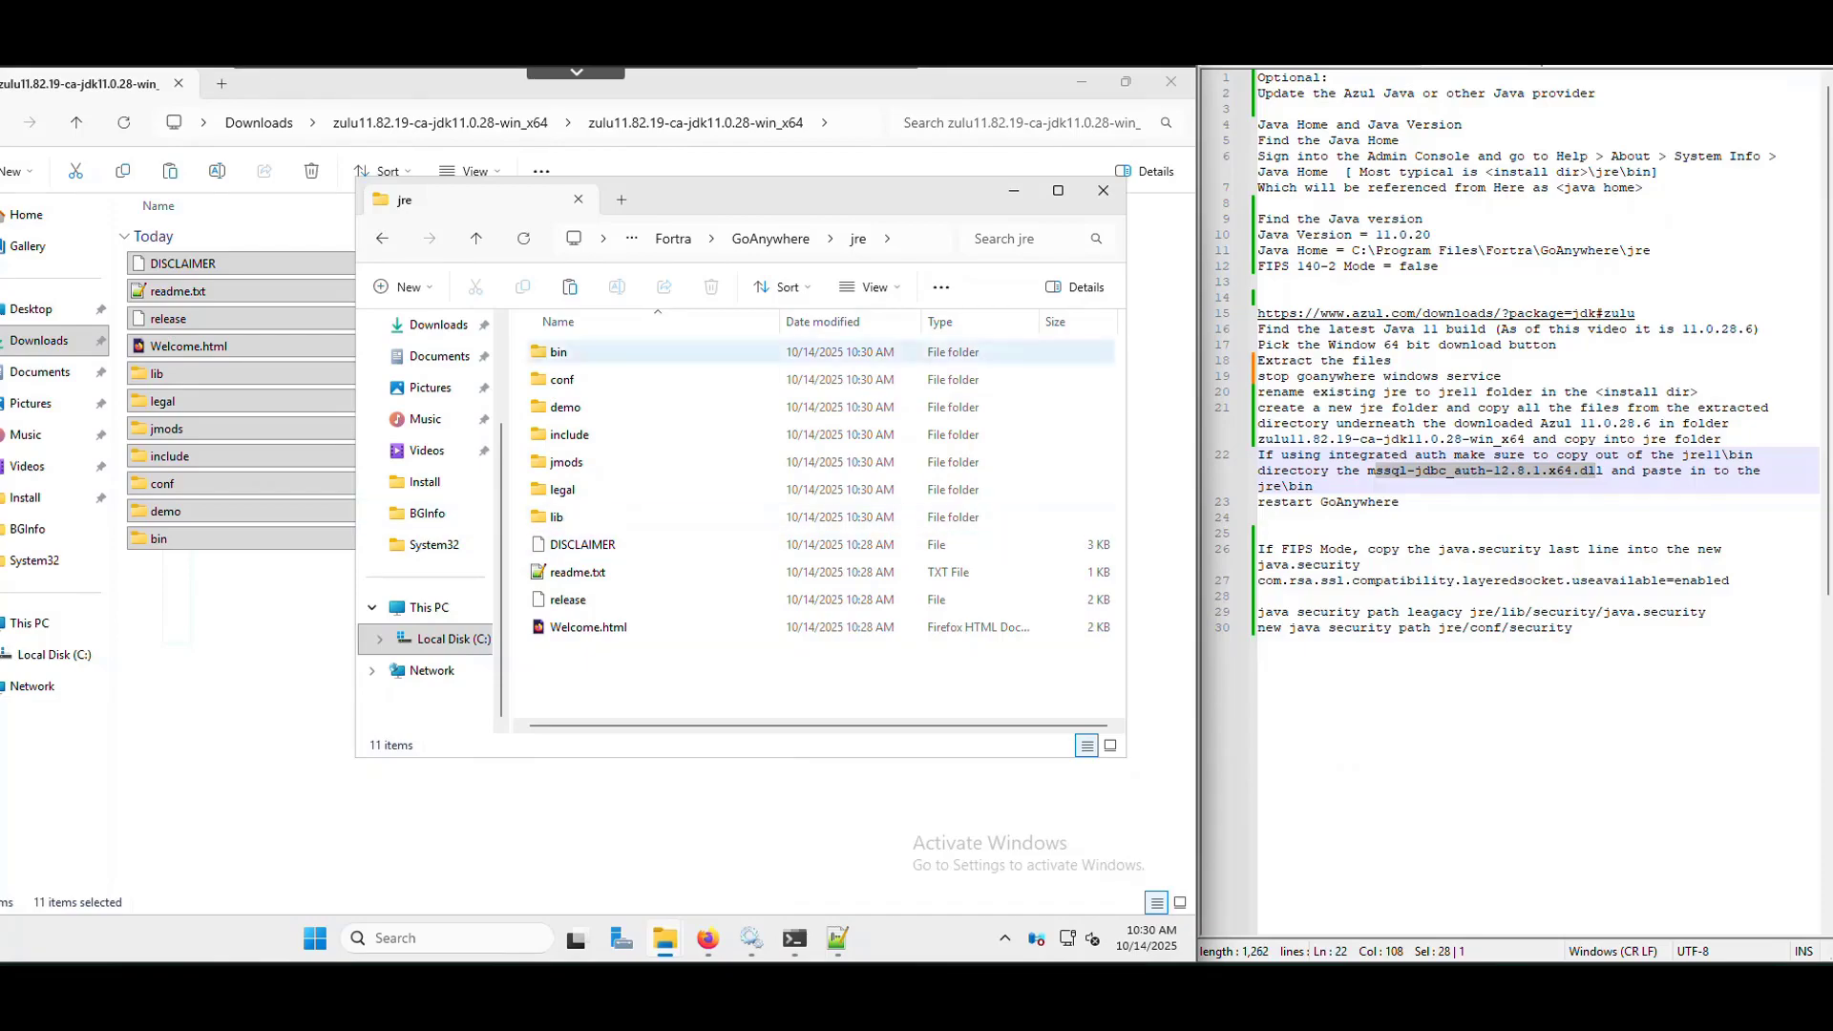
click(563, 352)
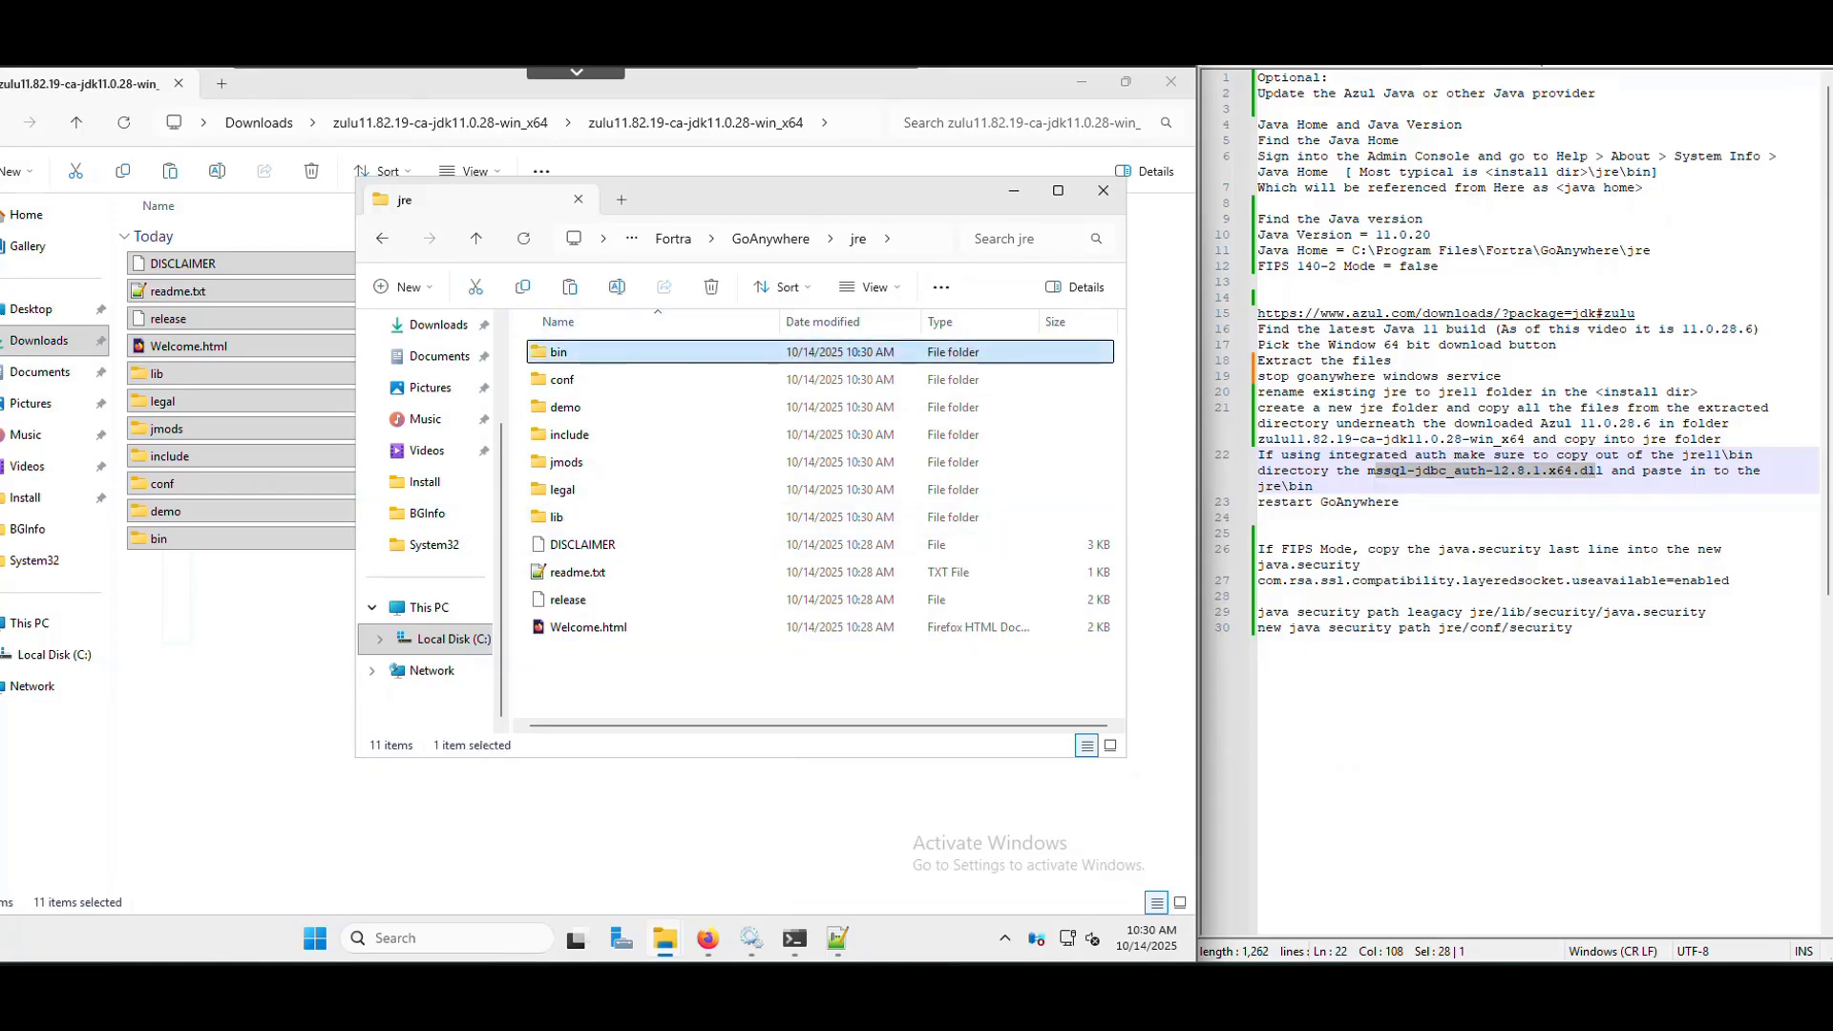
double_click(563, 352)
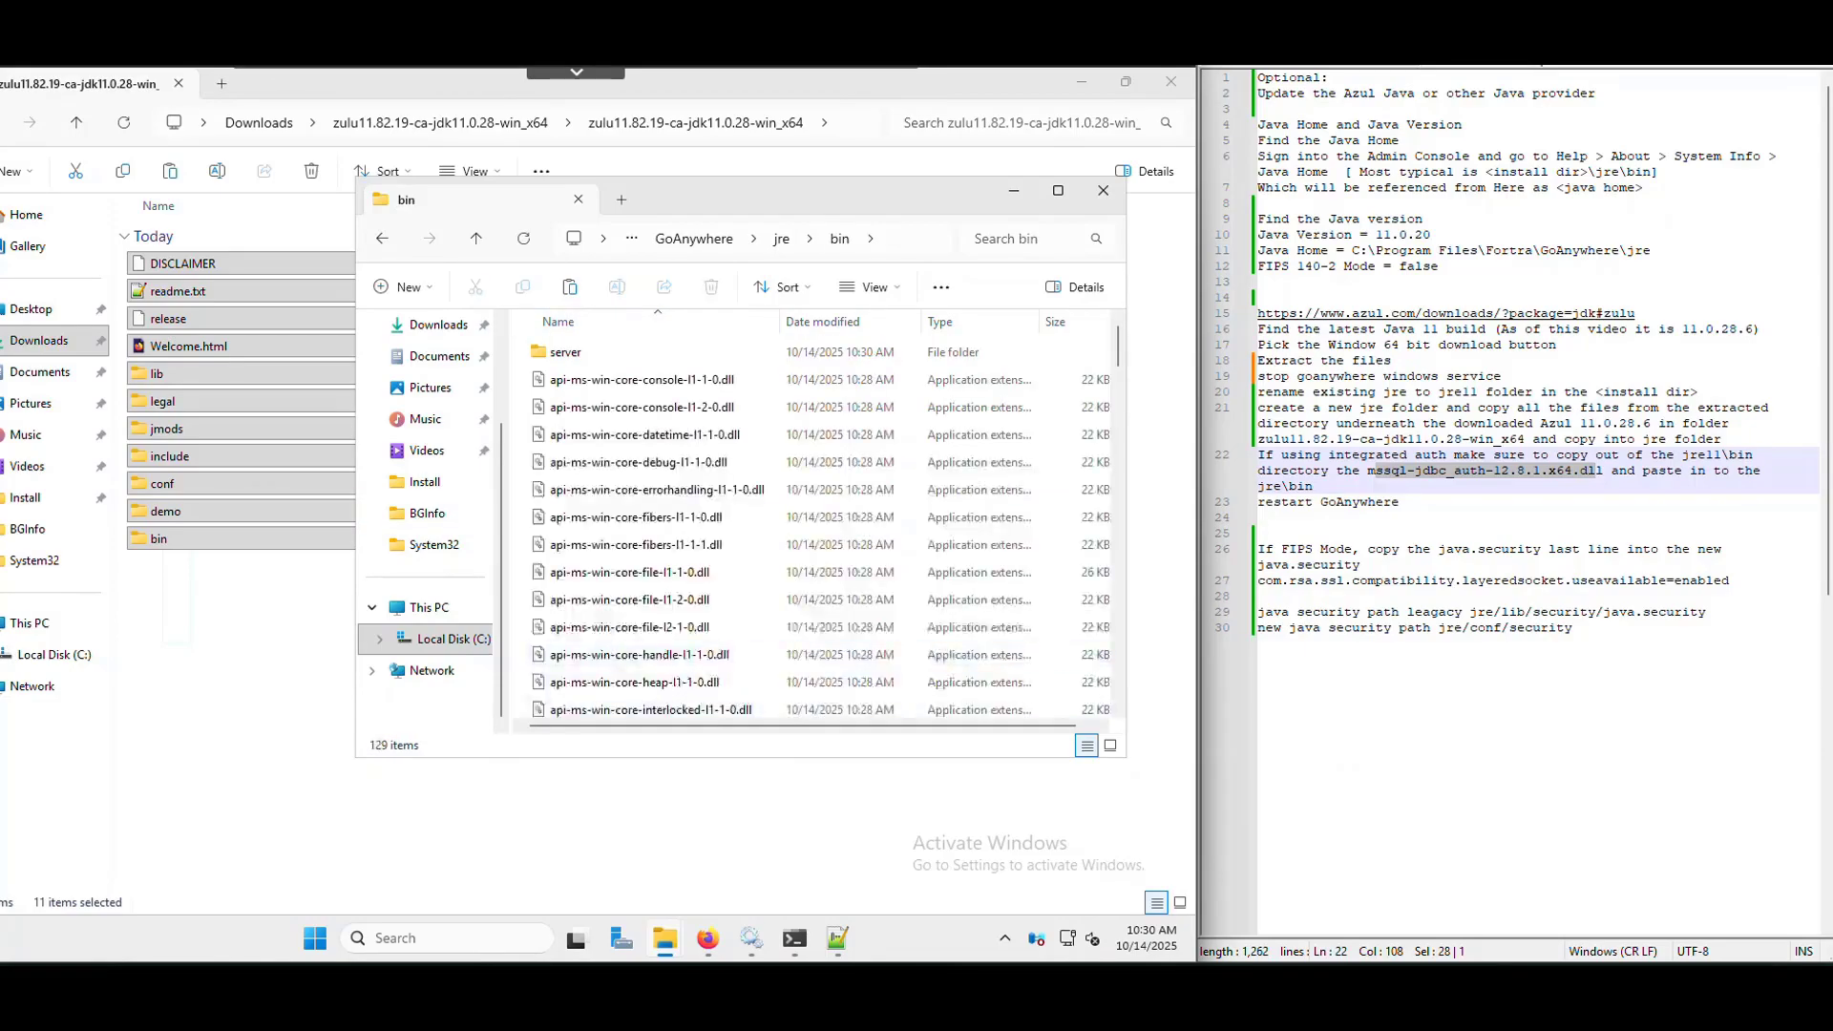
click(636, 517)
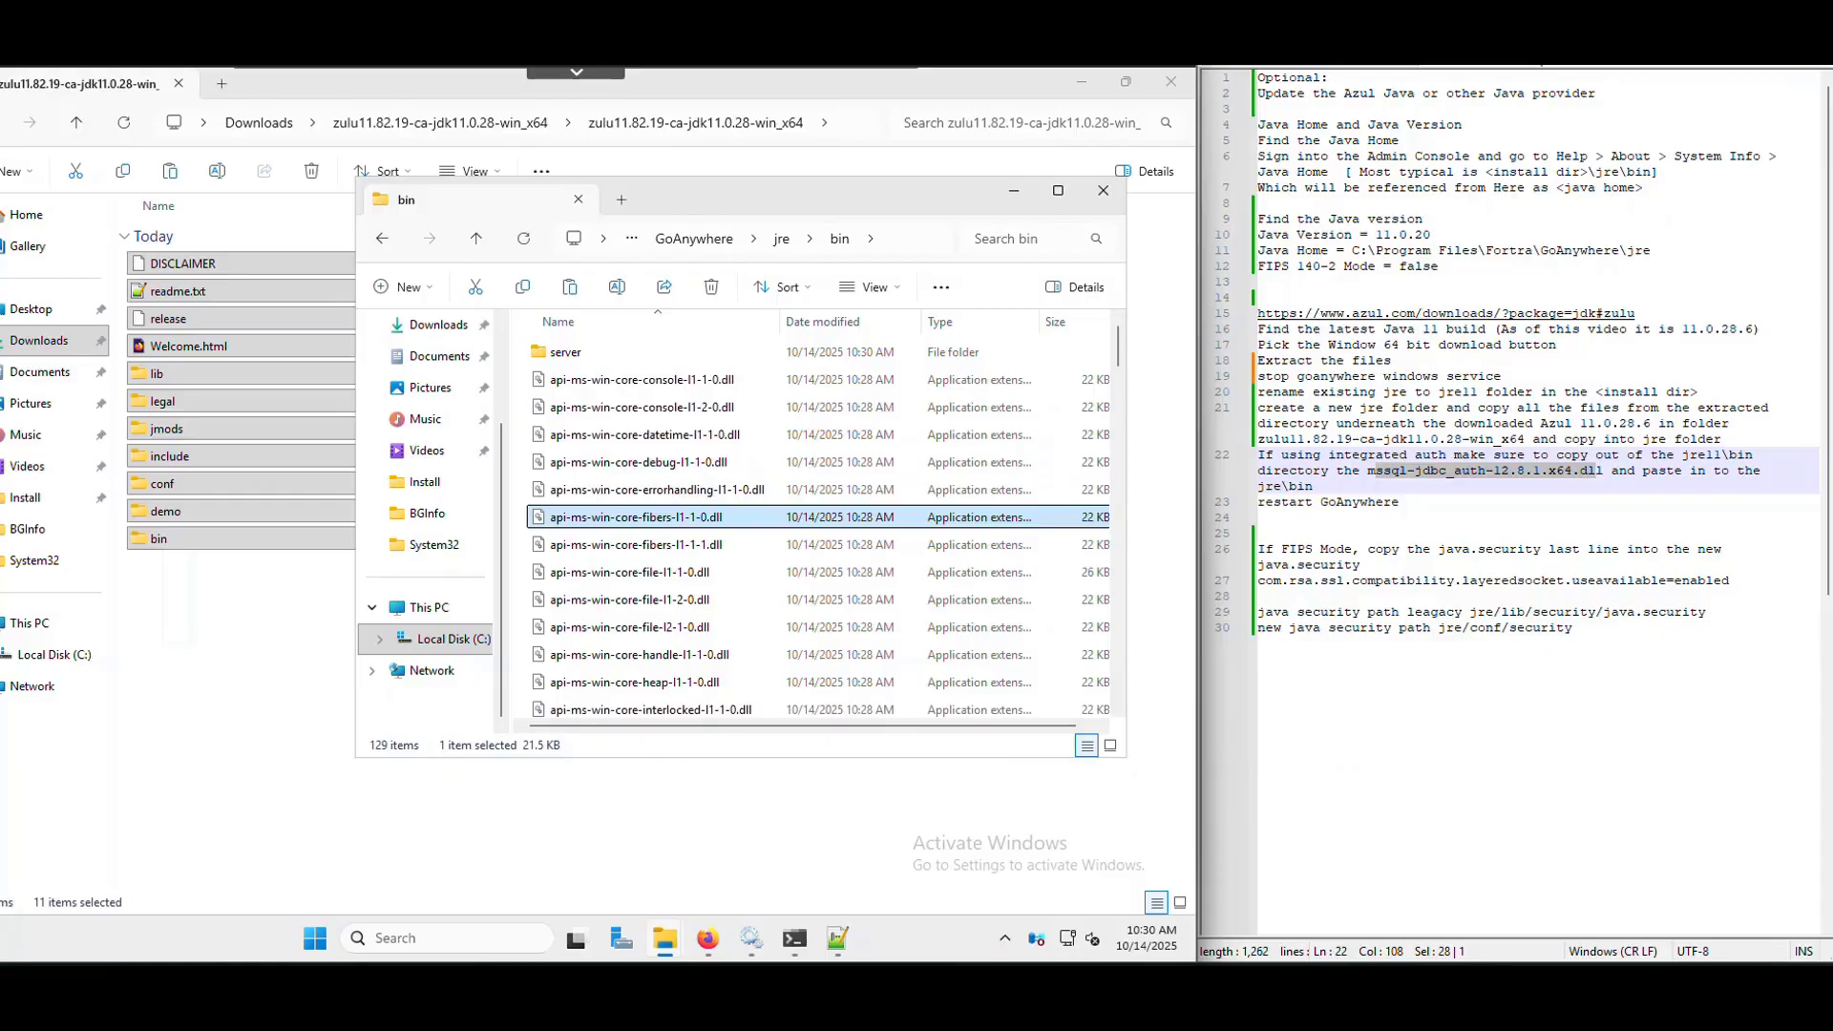
Return to the GoAnywhere installation directory and open the jre11 folder to view the old Java files
click(263, 611)
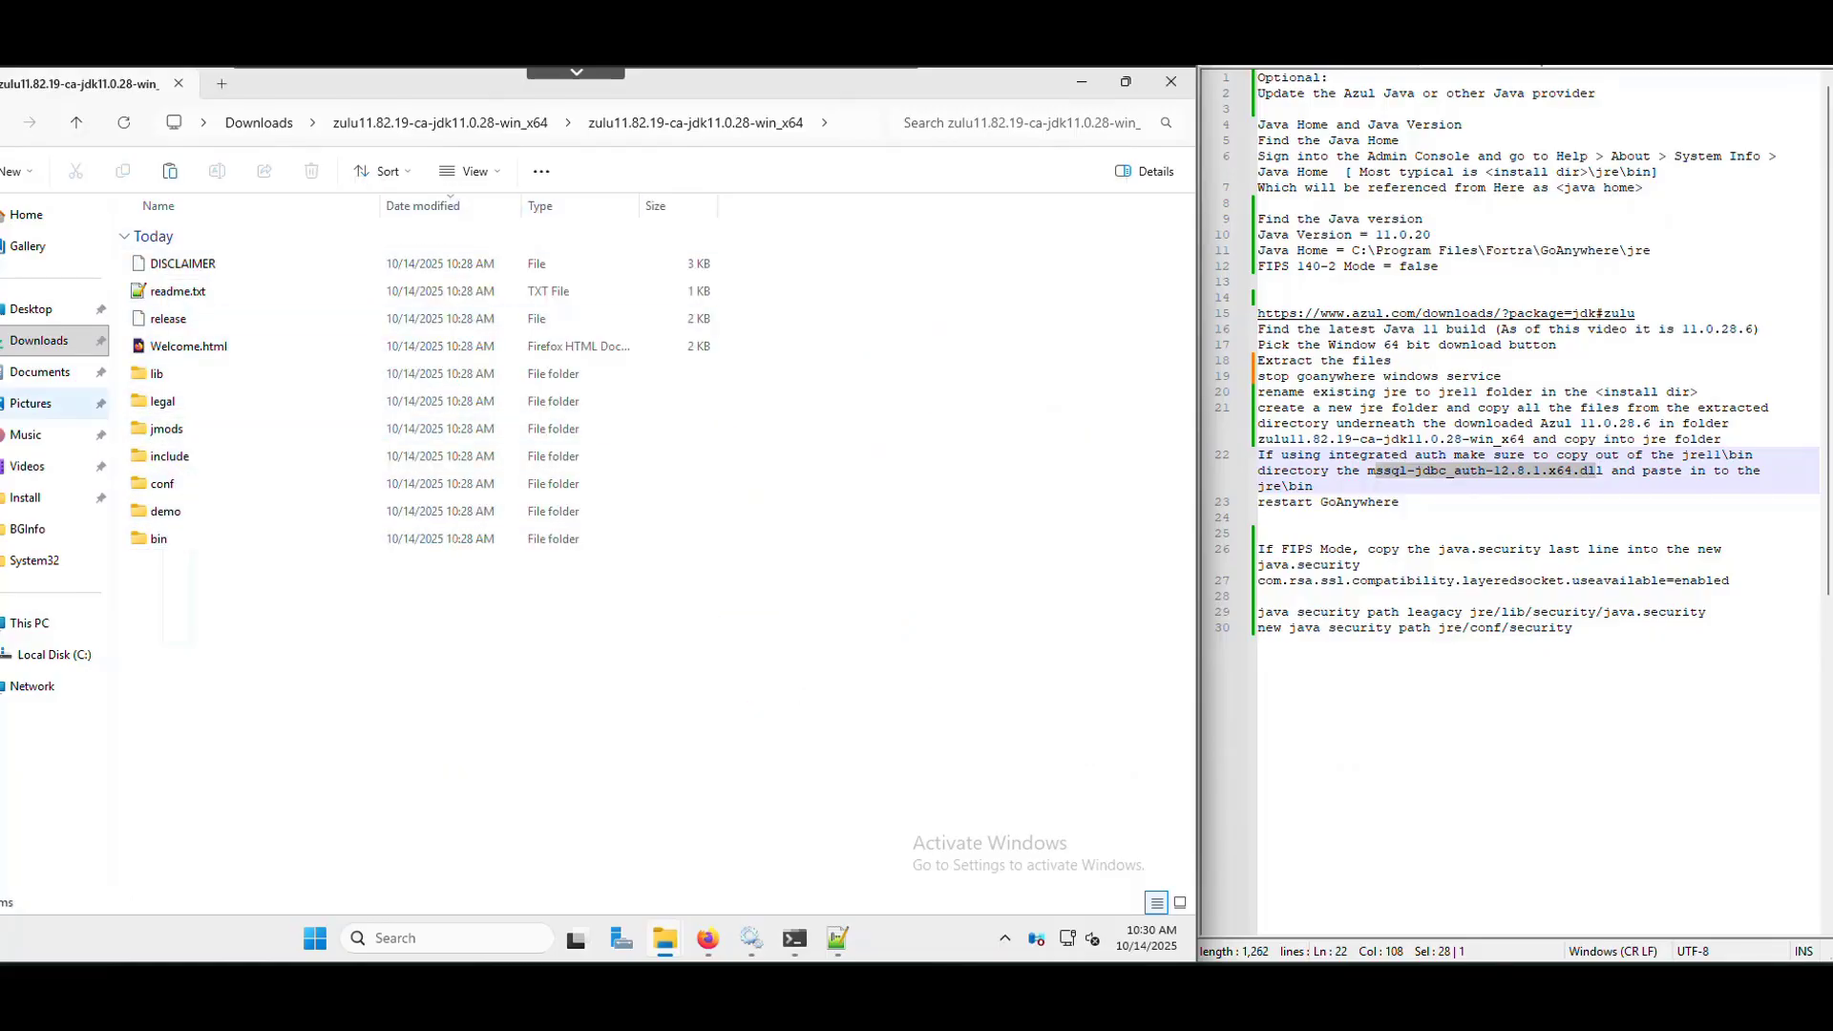
click(664, 939)
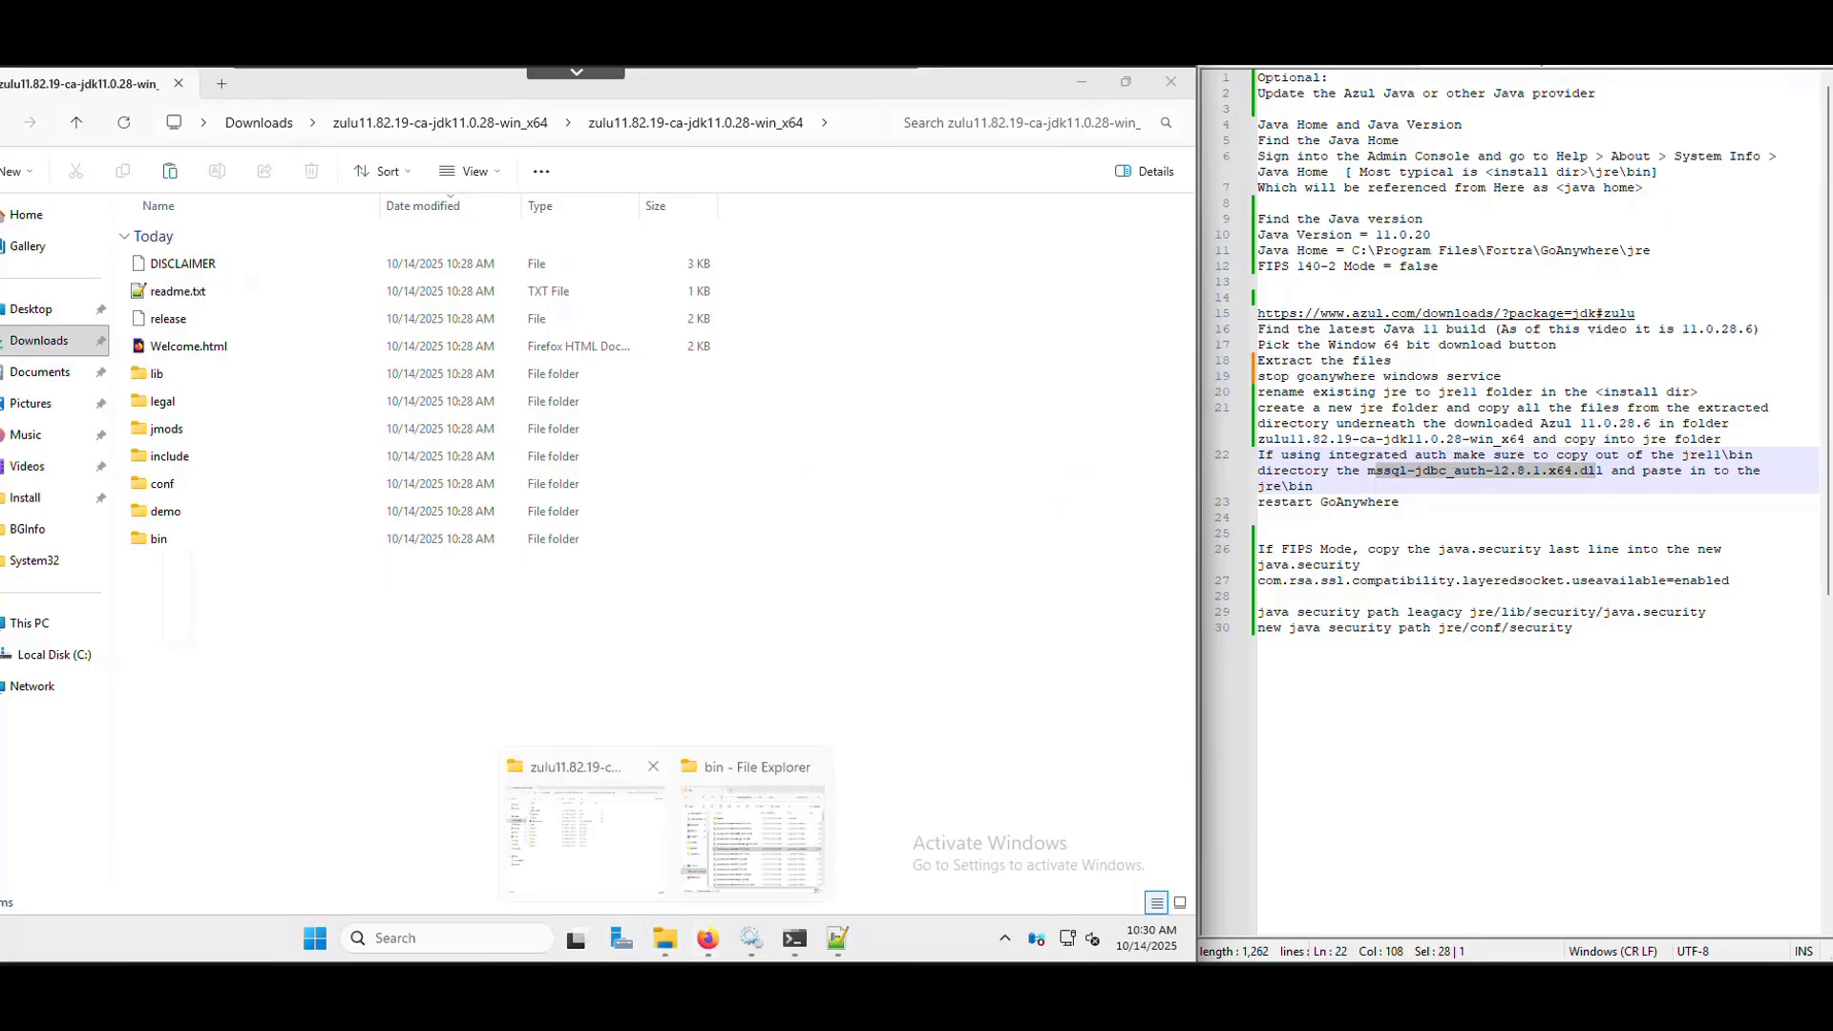
click(752, 835)
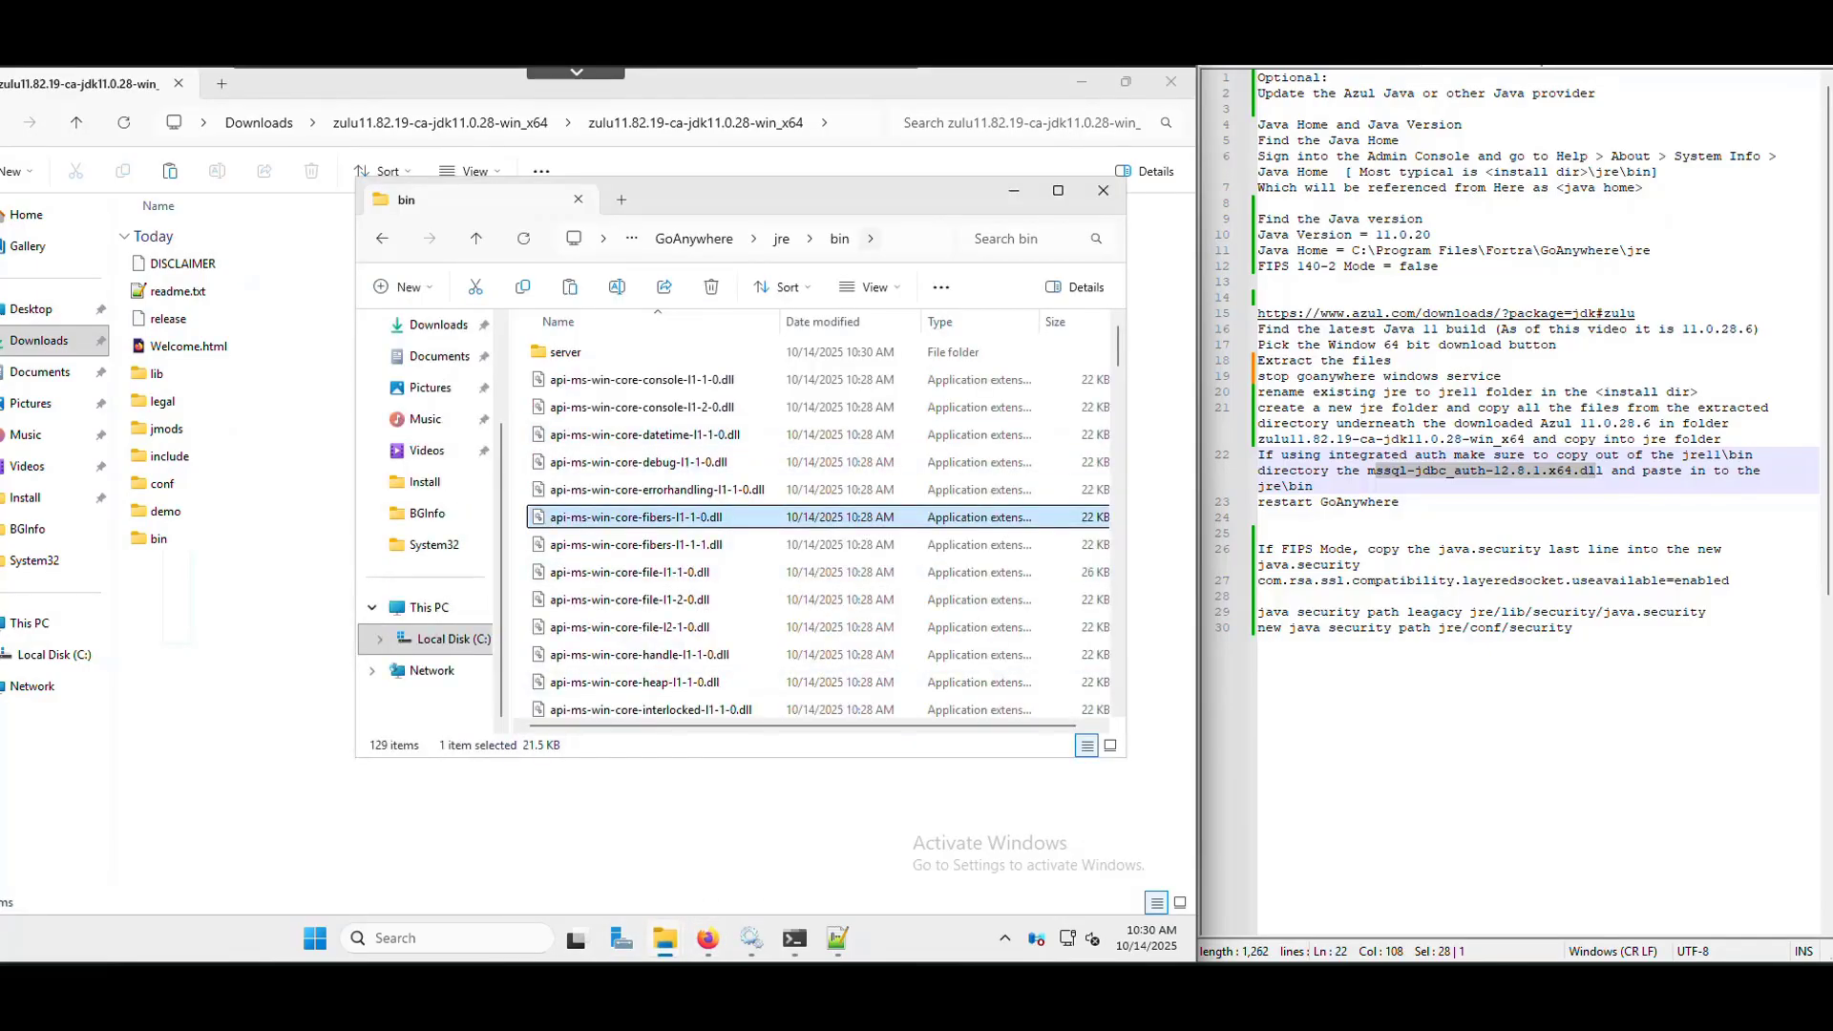
click(780, 238)
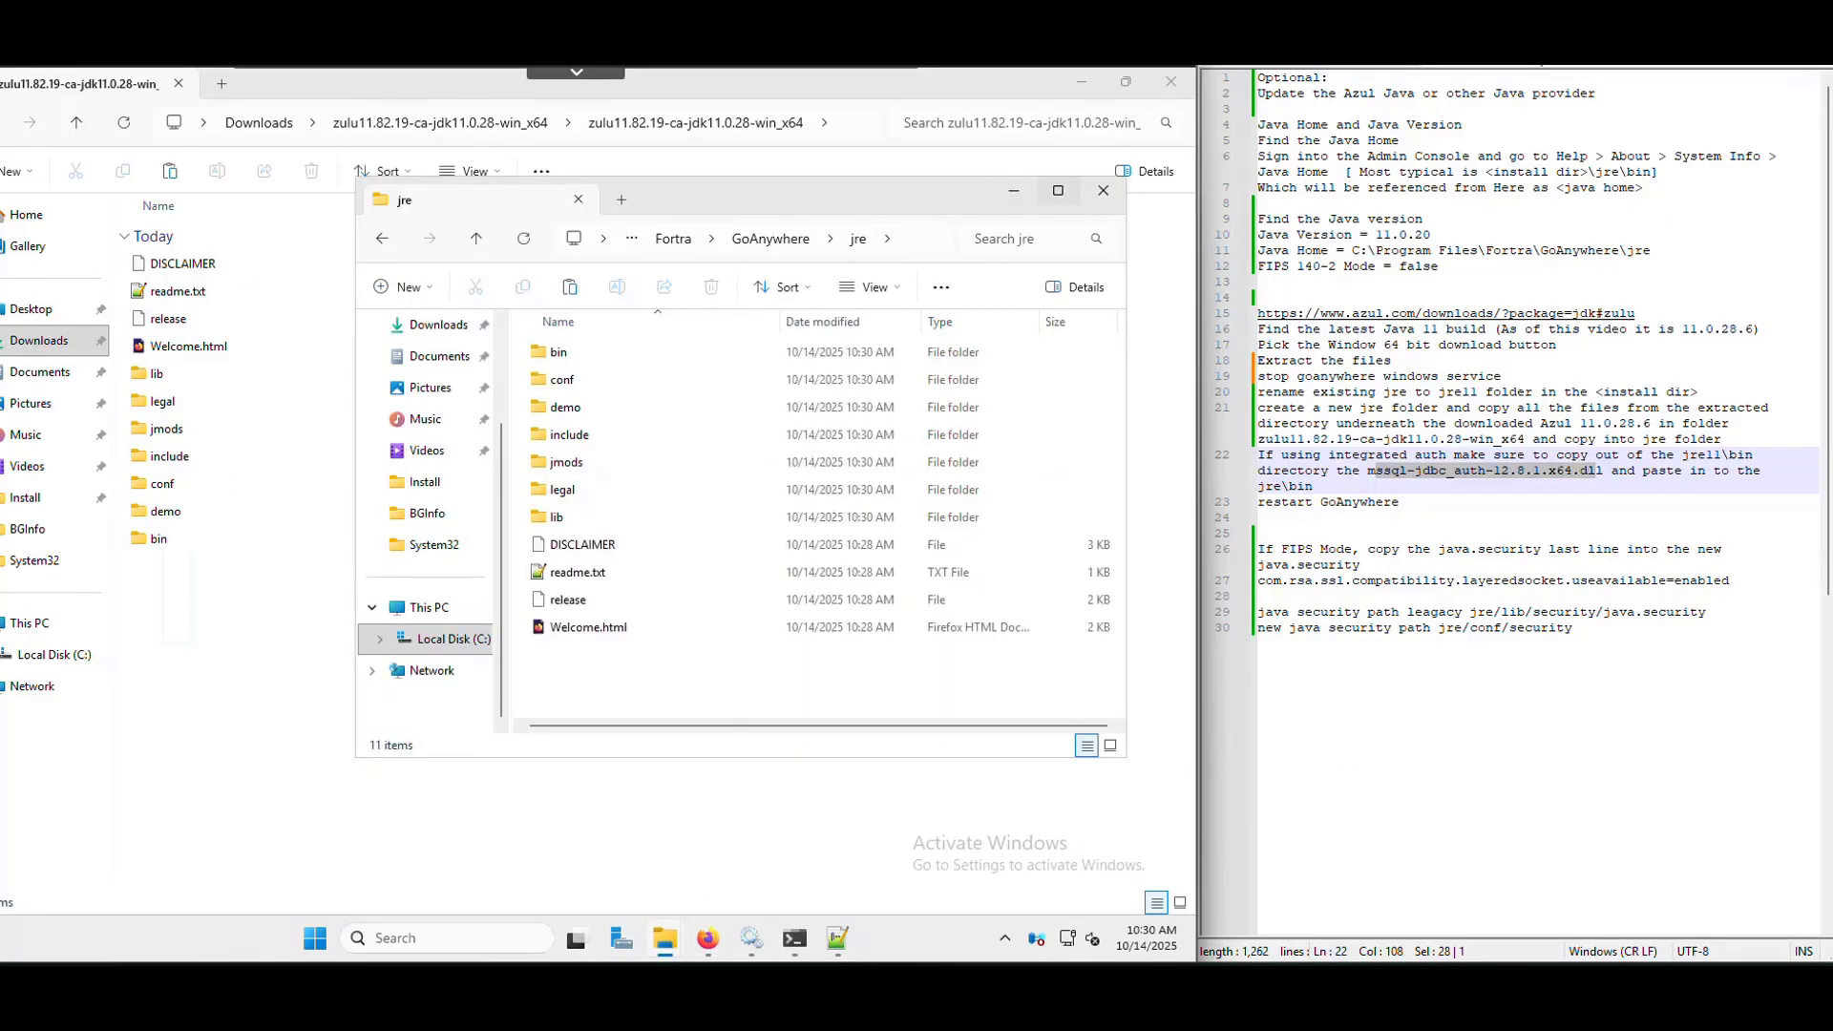
click(1058, 191)
click(672, 123)
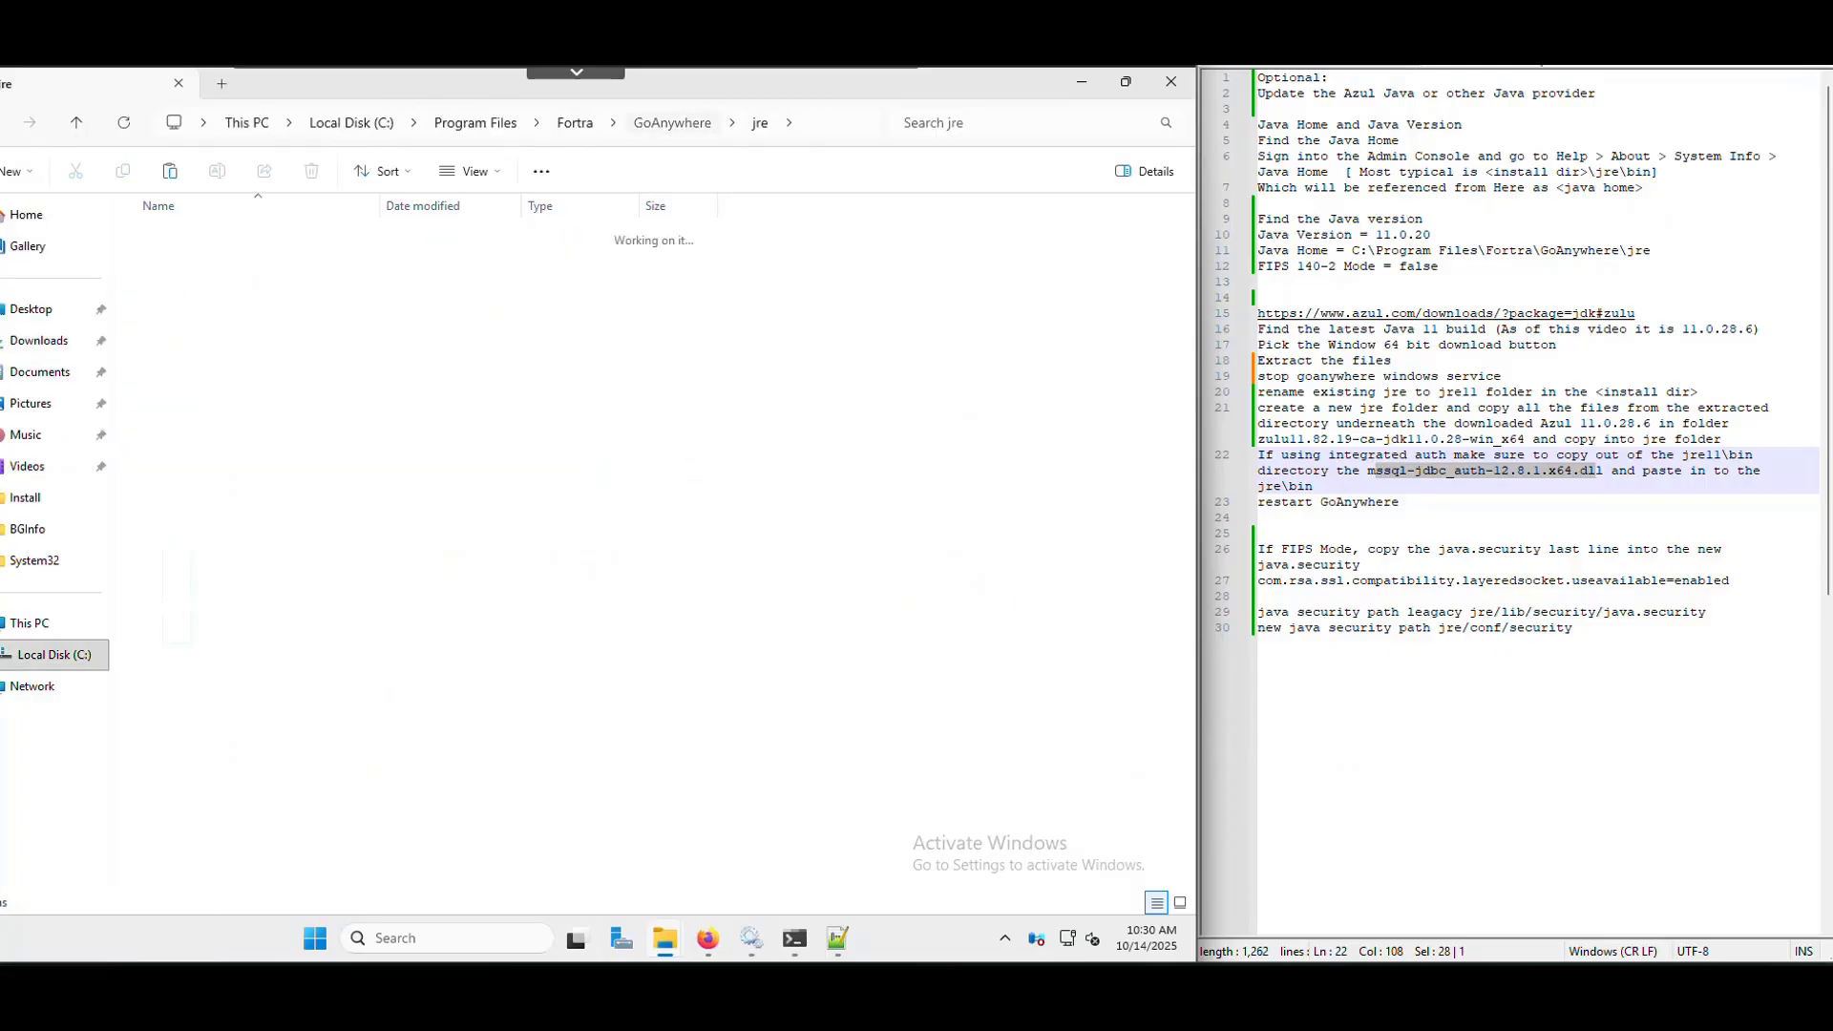
double_click(162, 483)
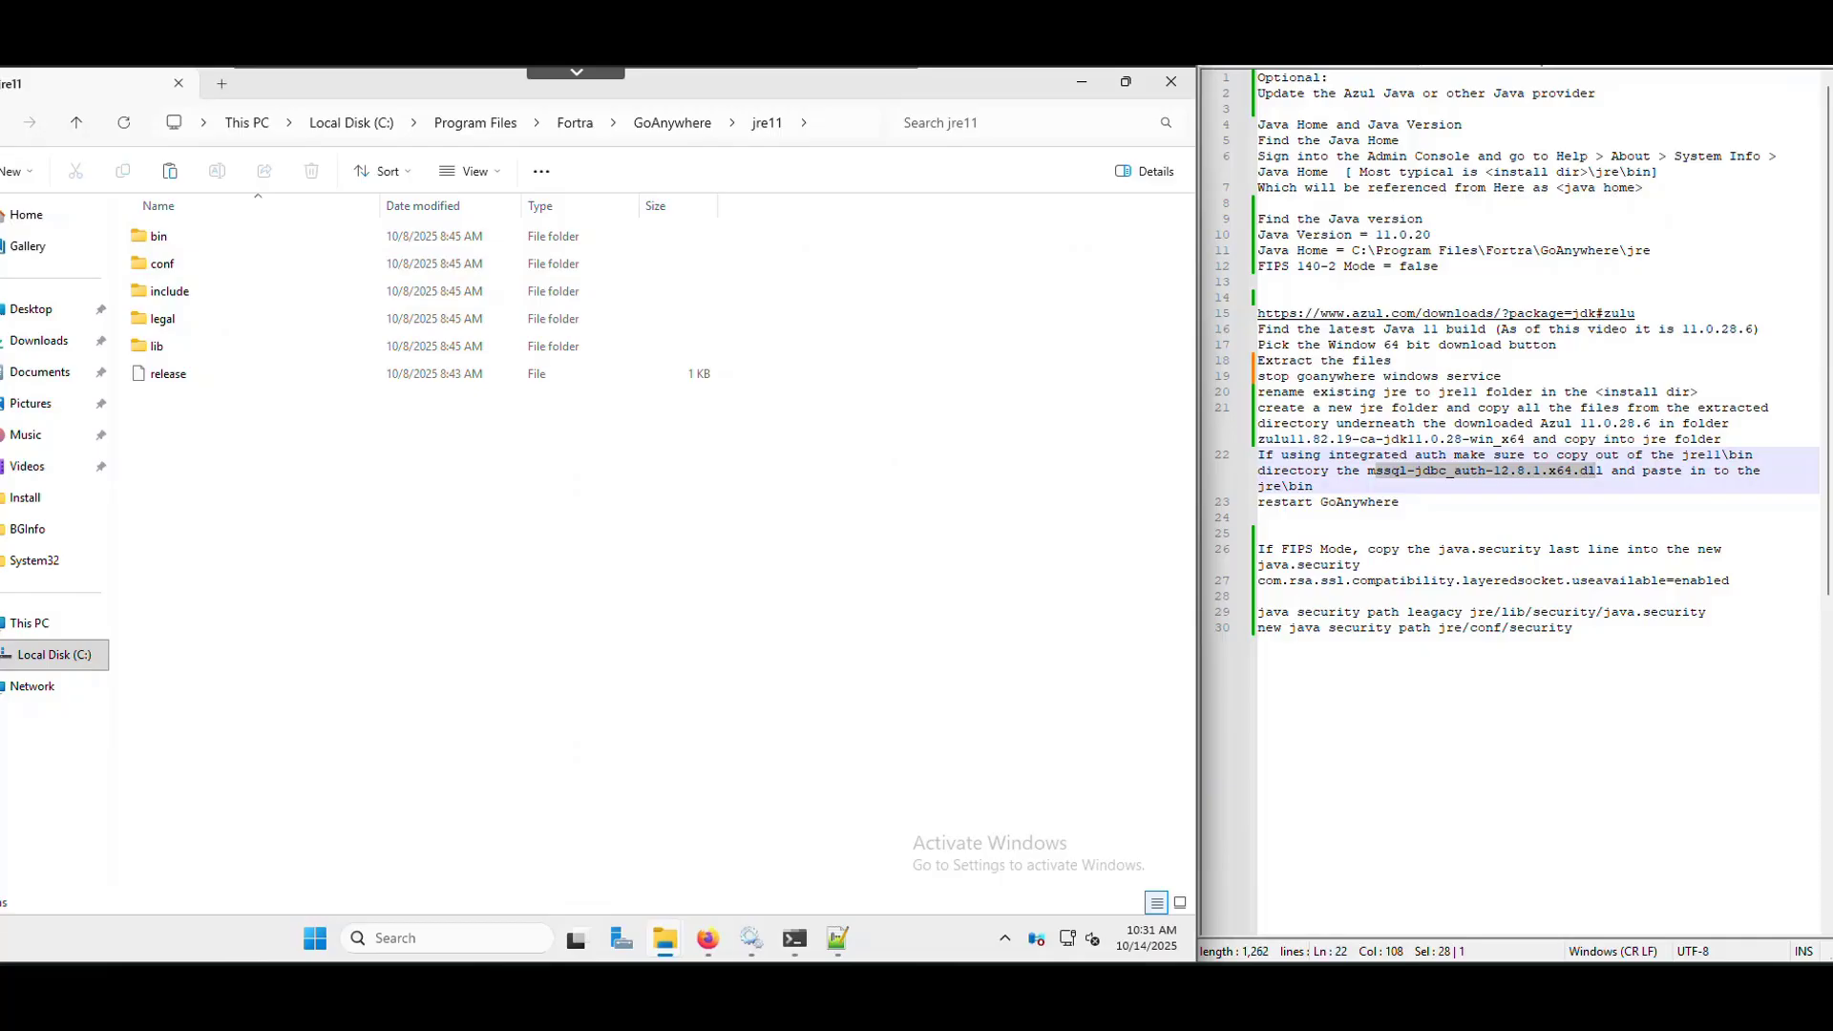
Start the GoAnywhere service in Windows Services
click(751, 937)
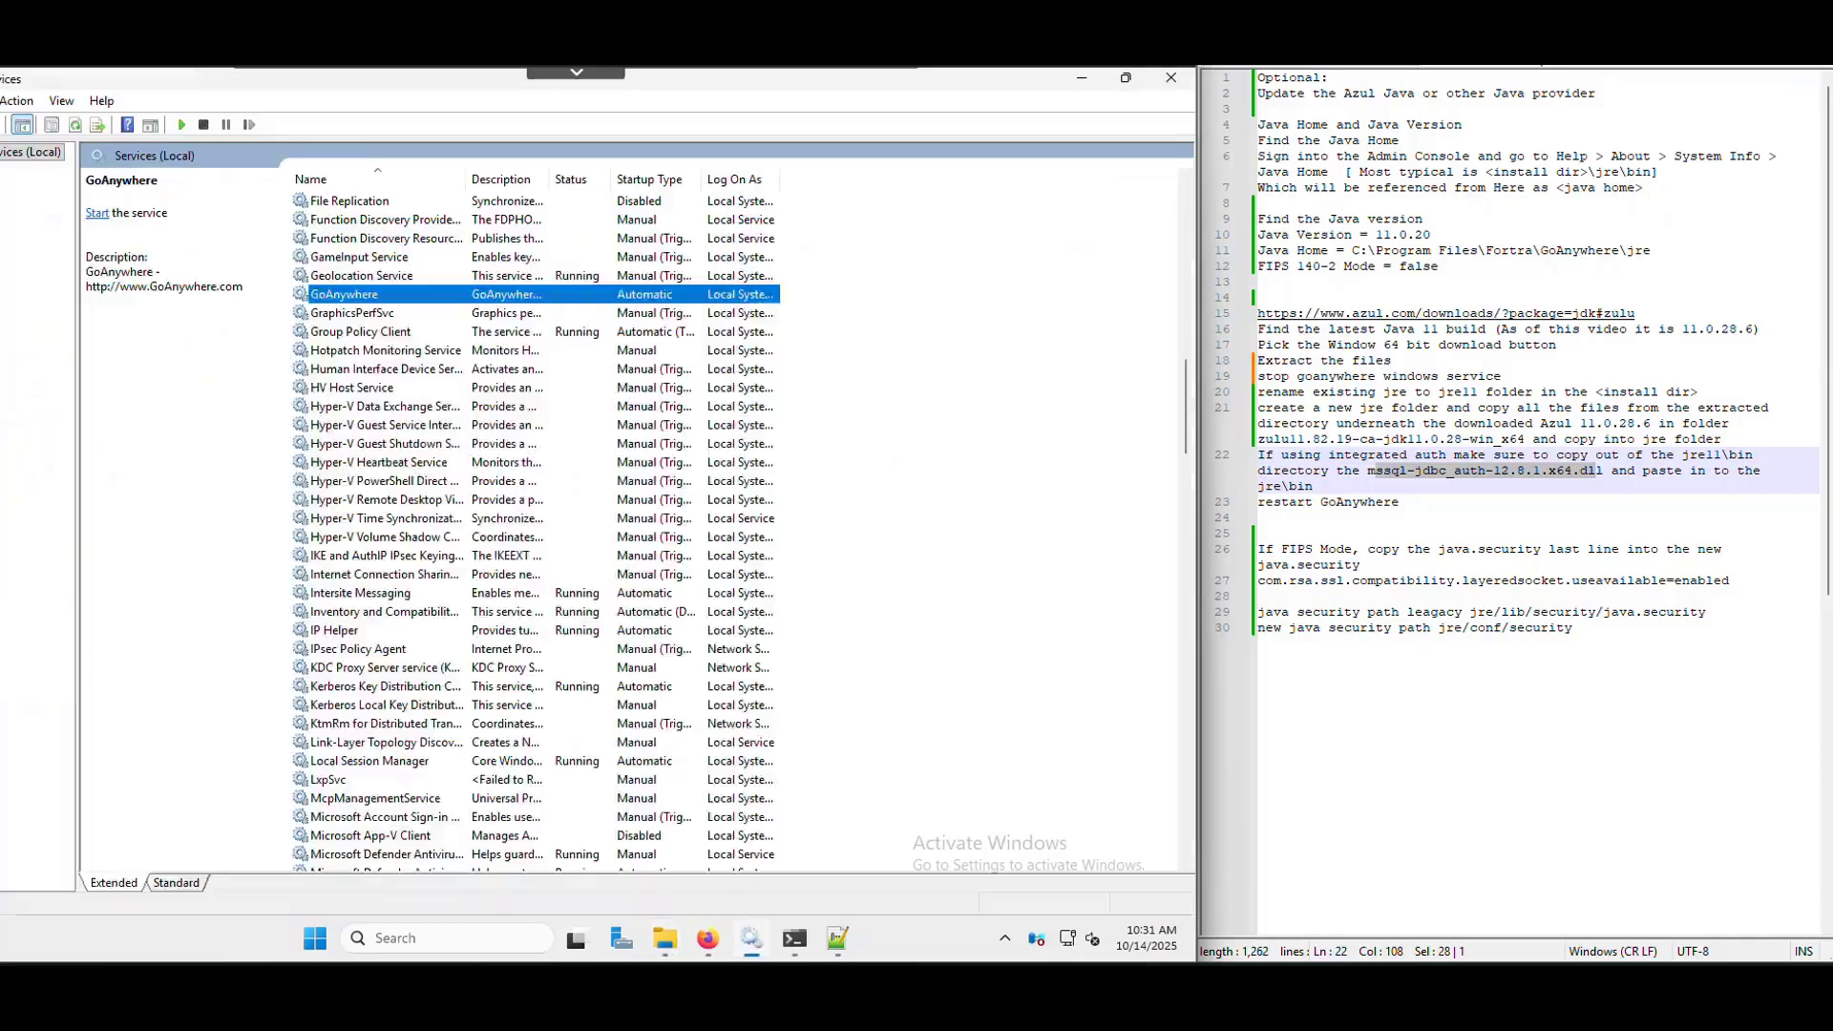
right_click(426, 294)
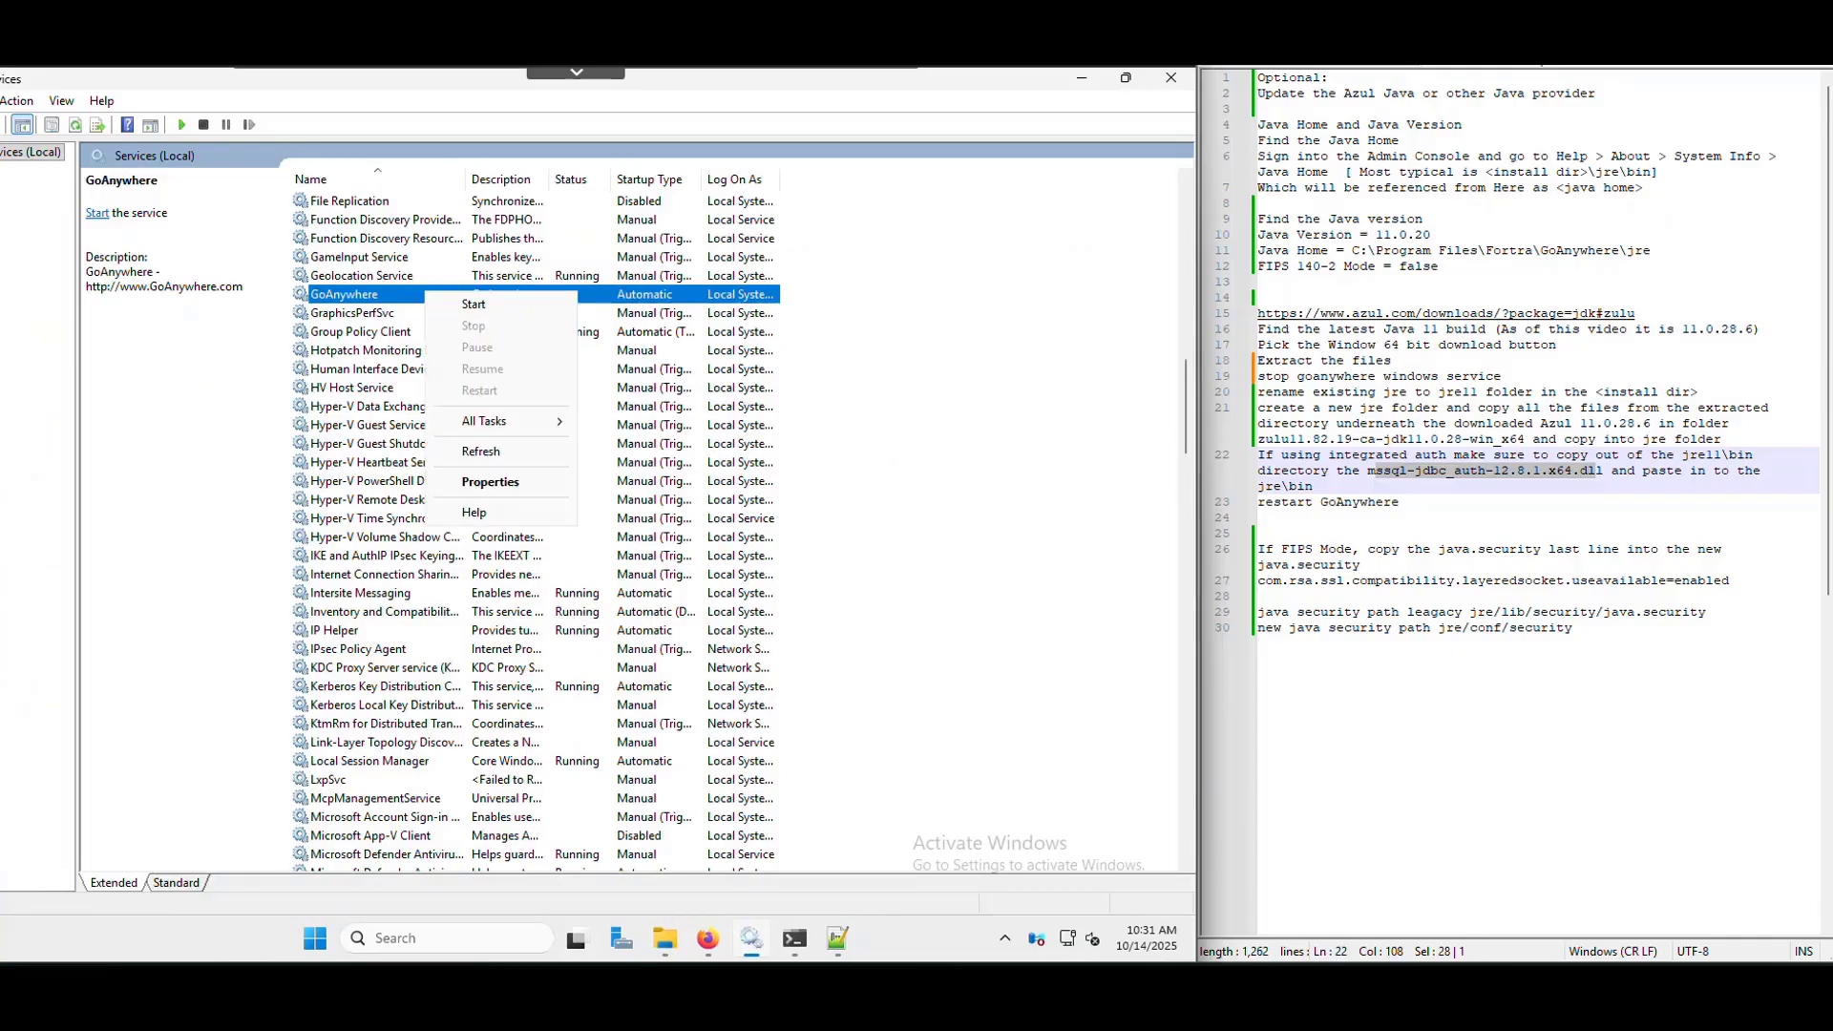
click(515, 304)
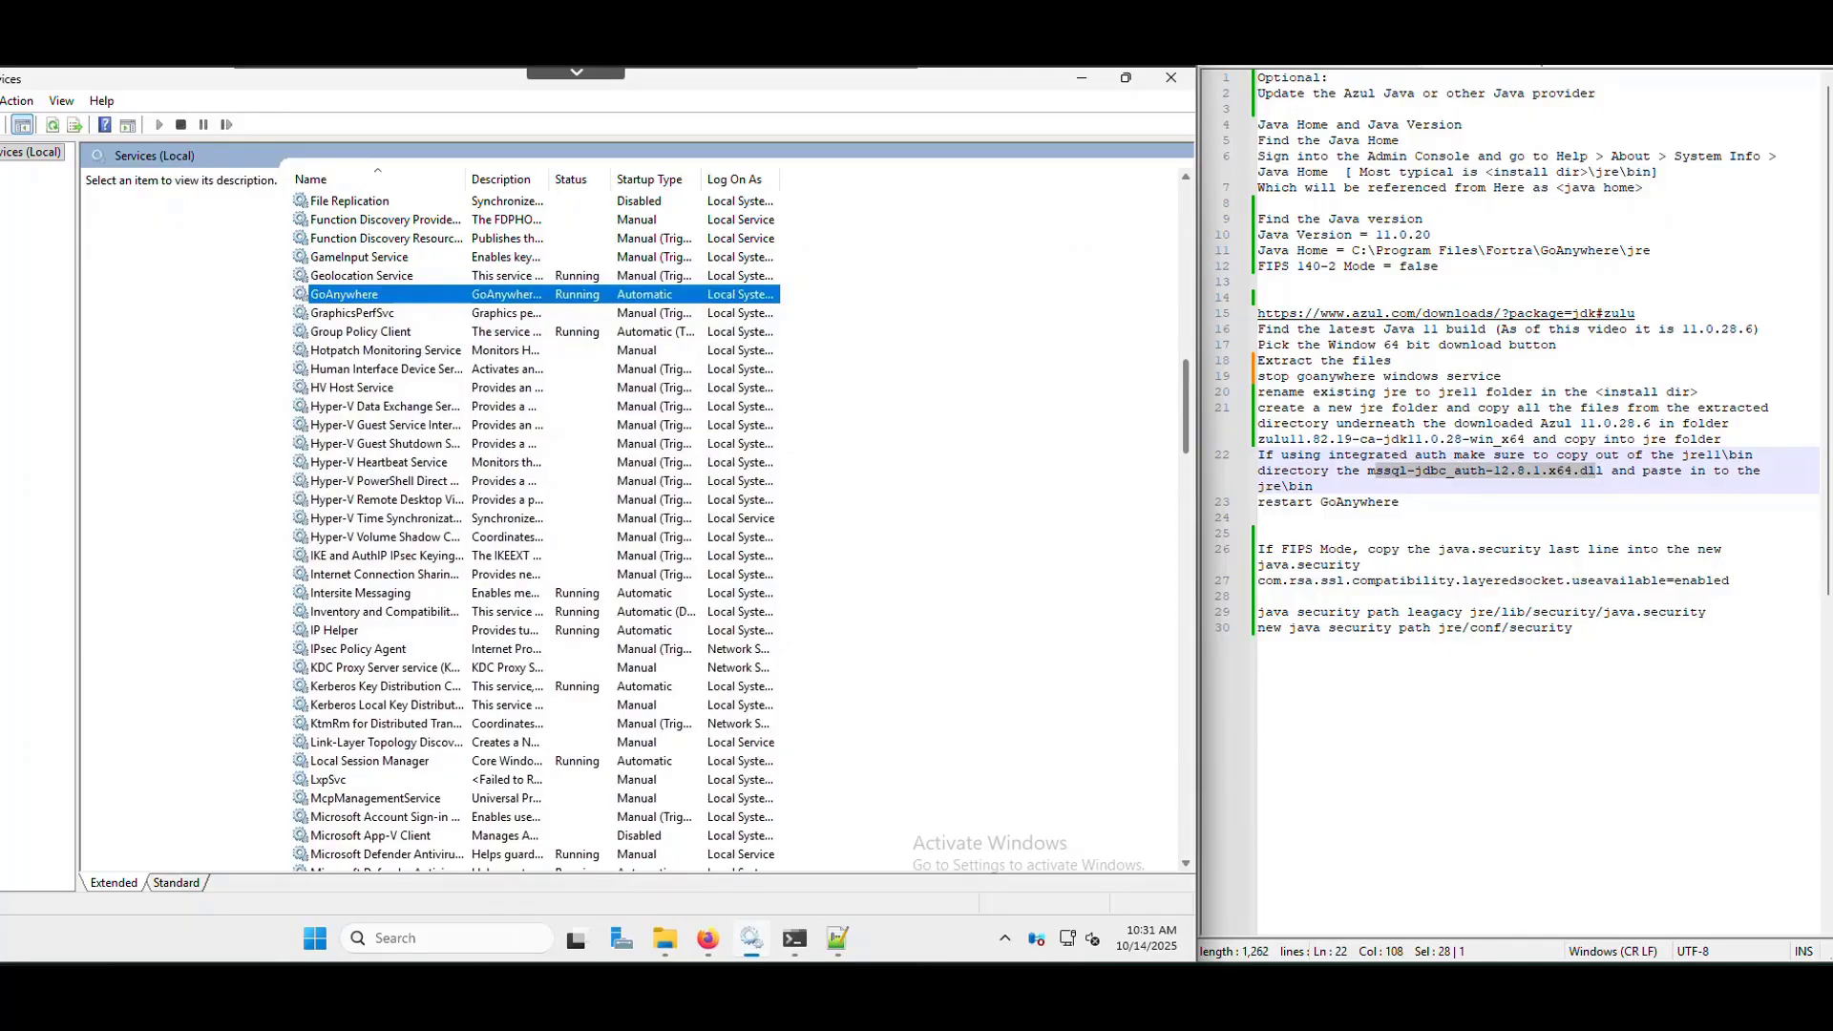
Review the FIPS mode notes and complete the new java security path as jre/conf/security/java.security
click(1572, 629)
drag(1257, 581, 1728, 580)
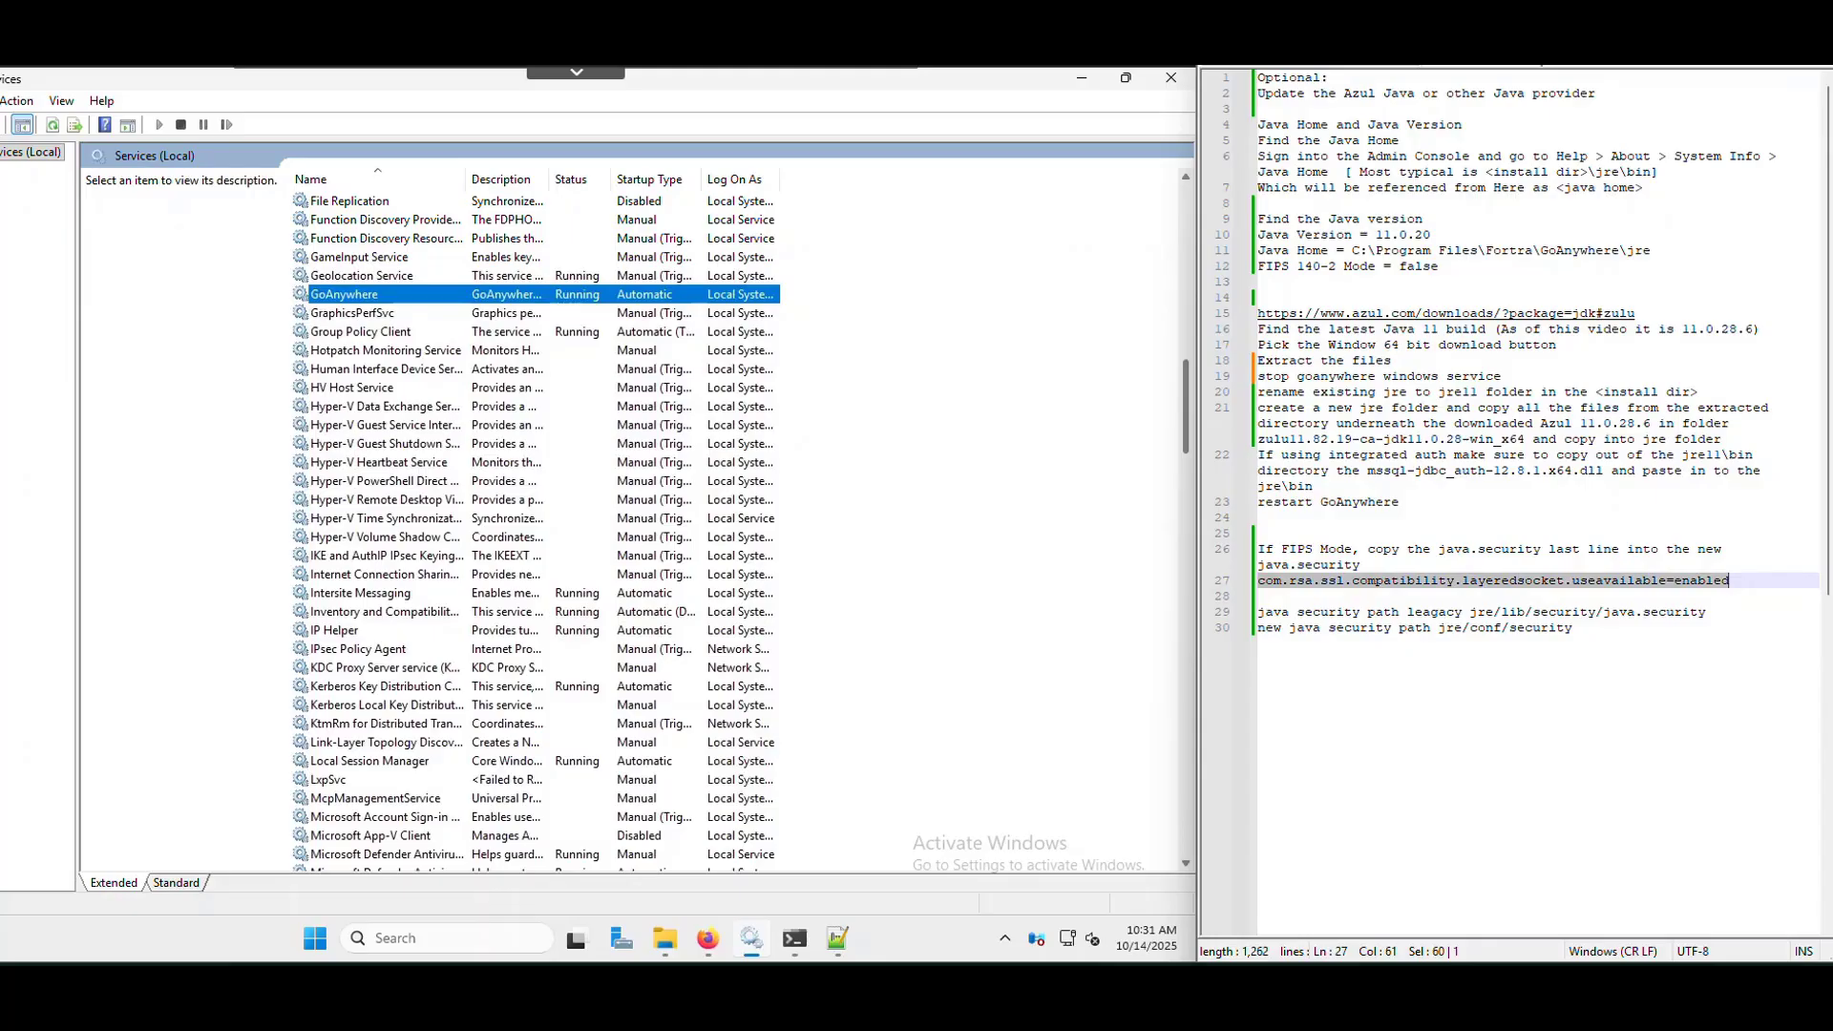
drag(1470, 612, 1706, 612)
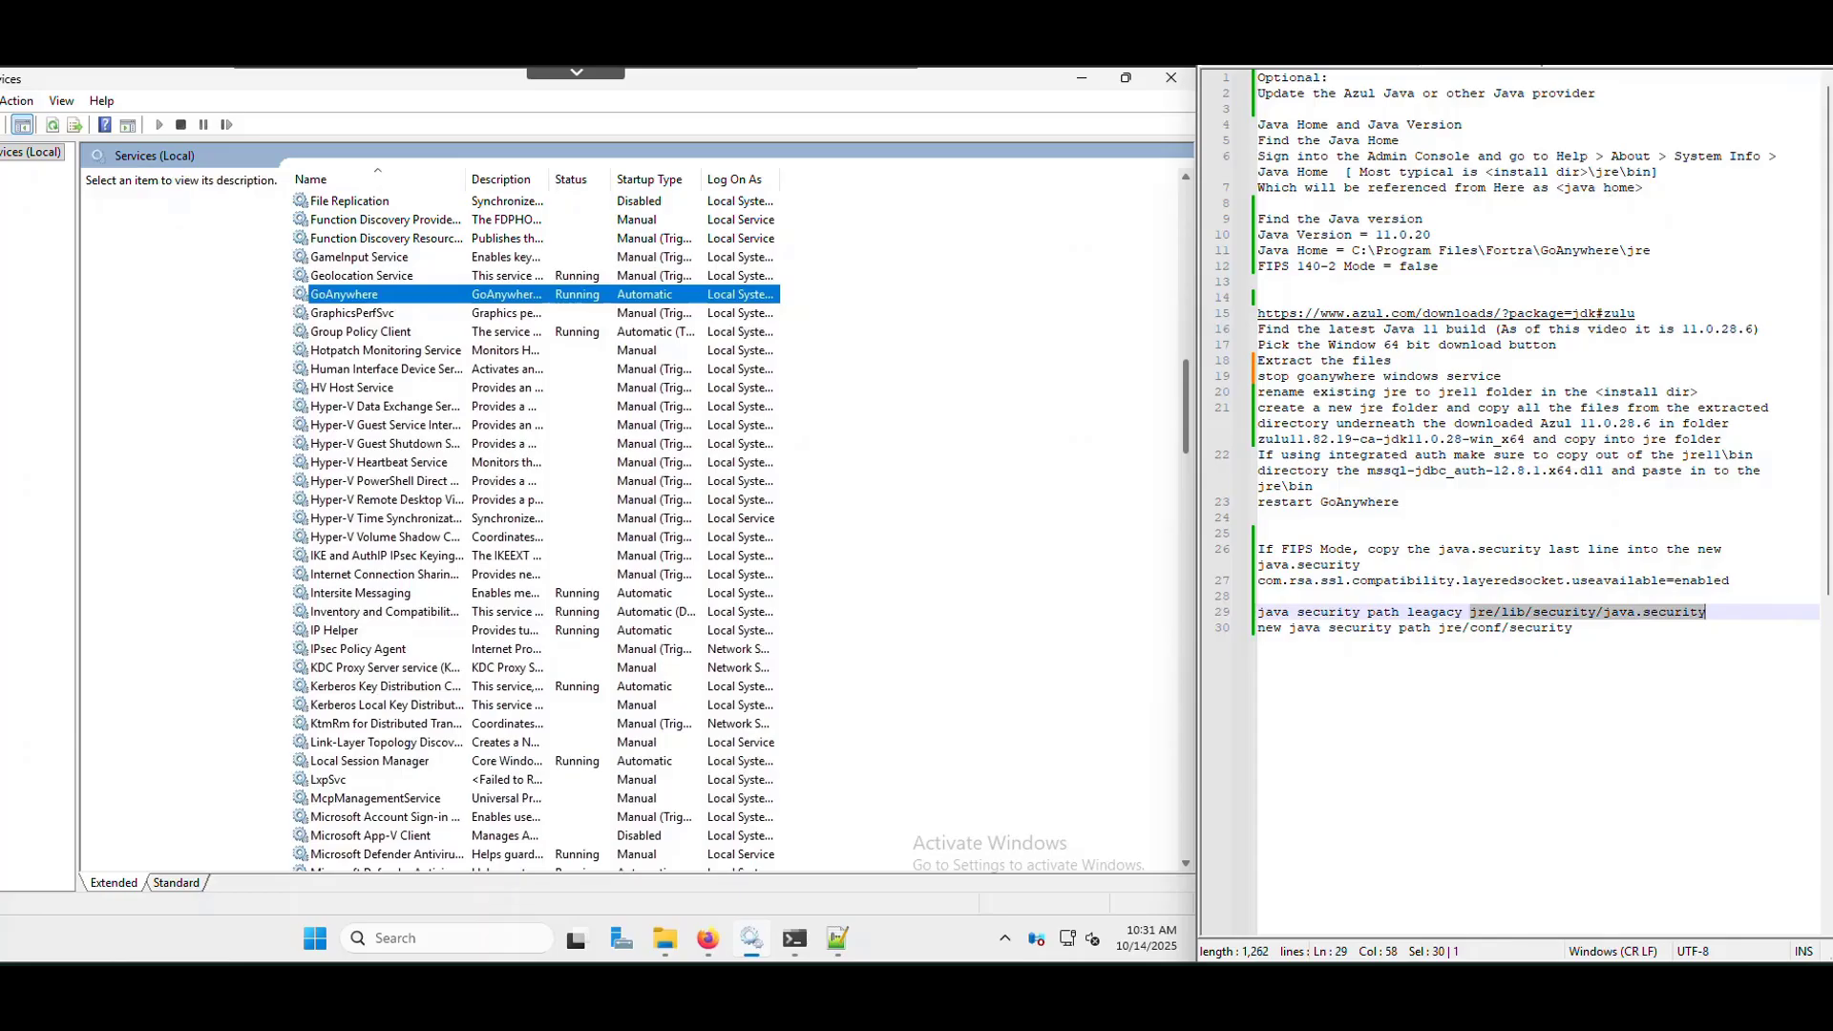
key(Down)
drag(1439, 627, 1572, 627)
click(1572, 628)
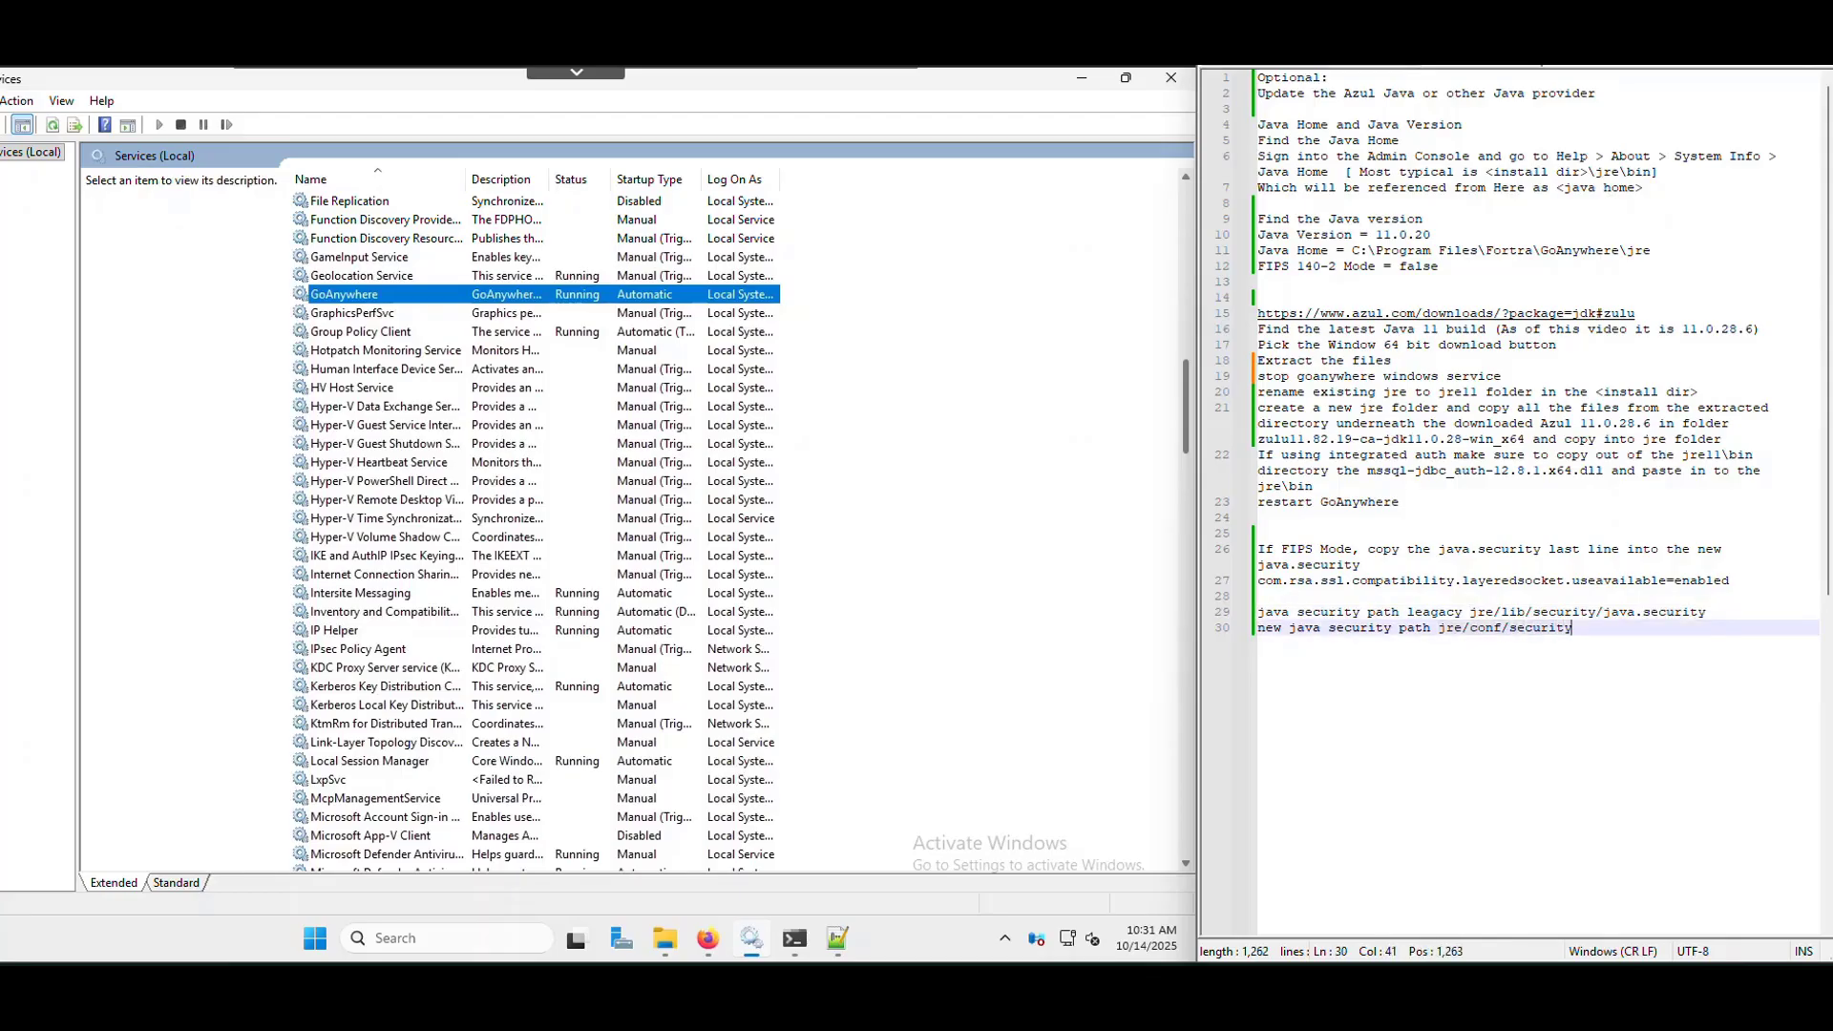
text(/ja)
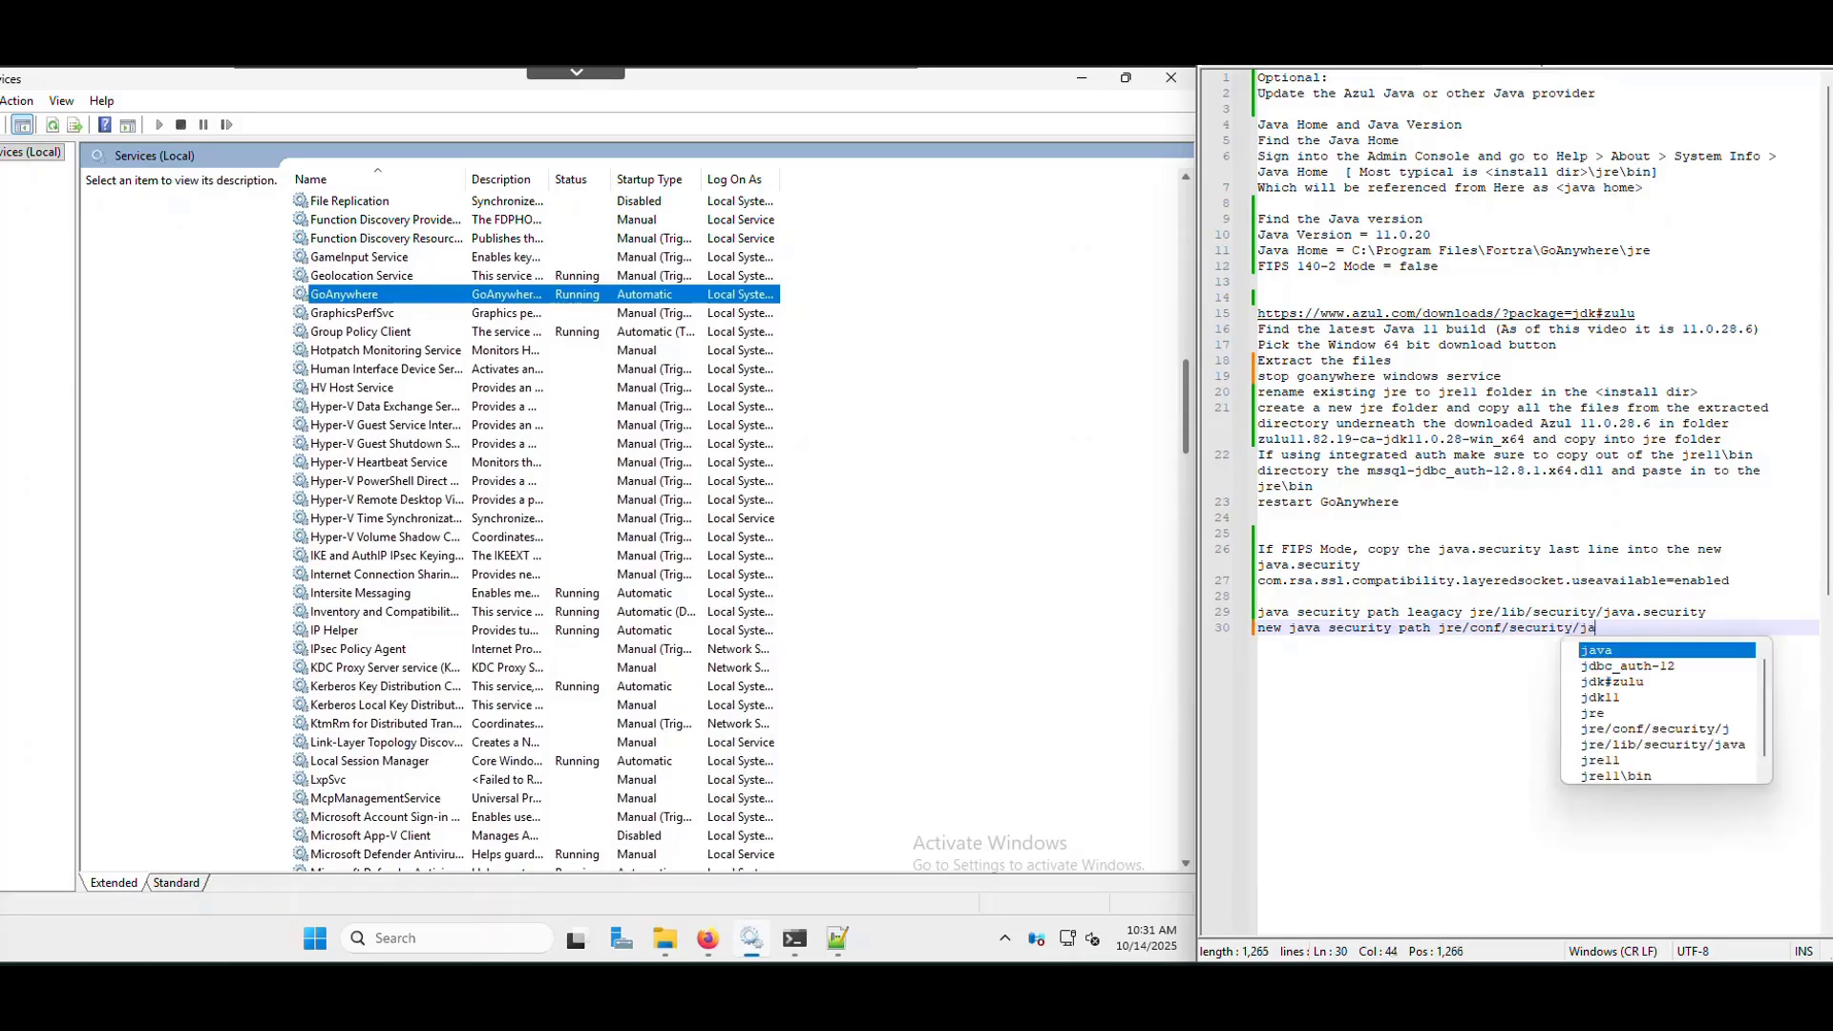
text(va.security)
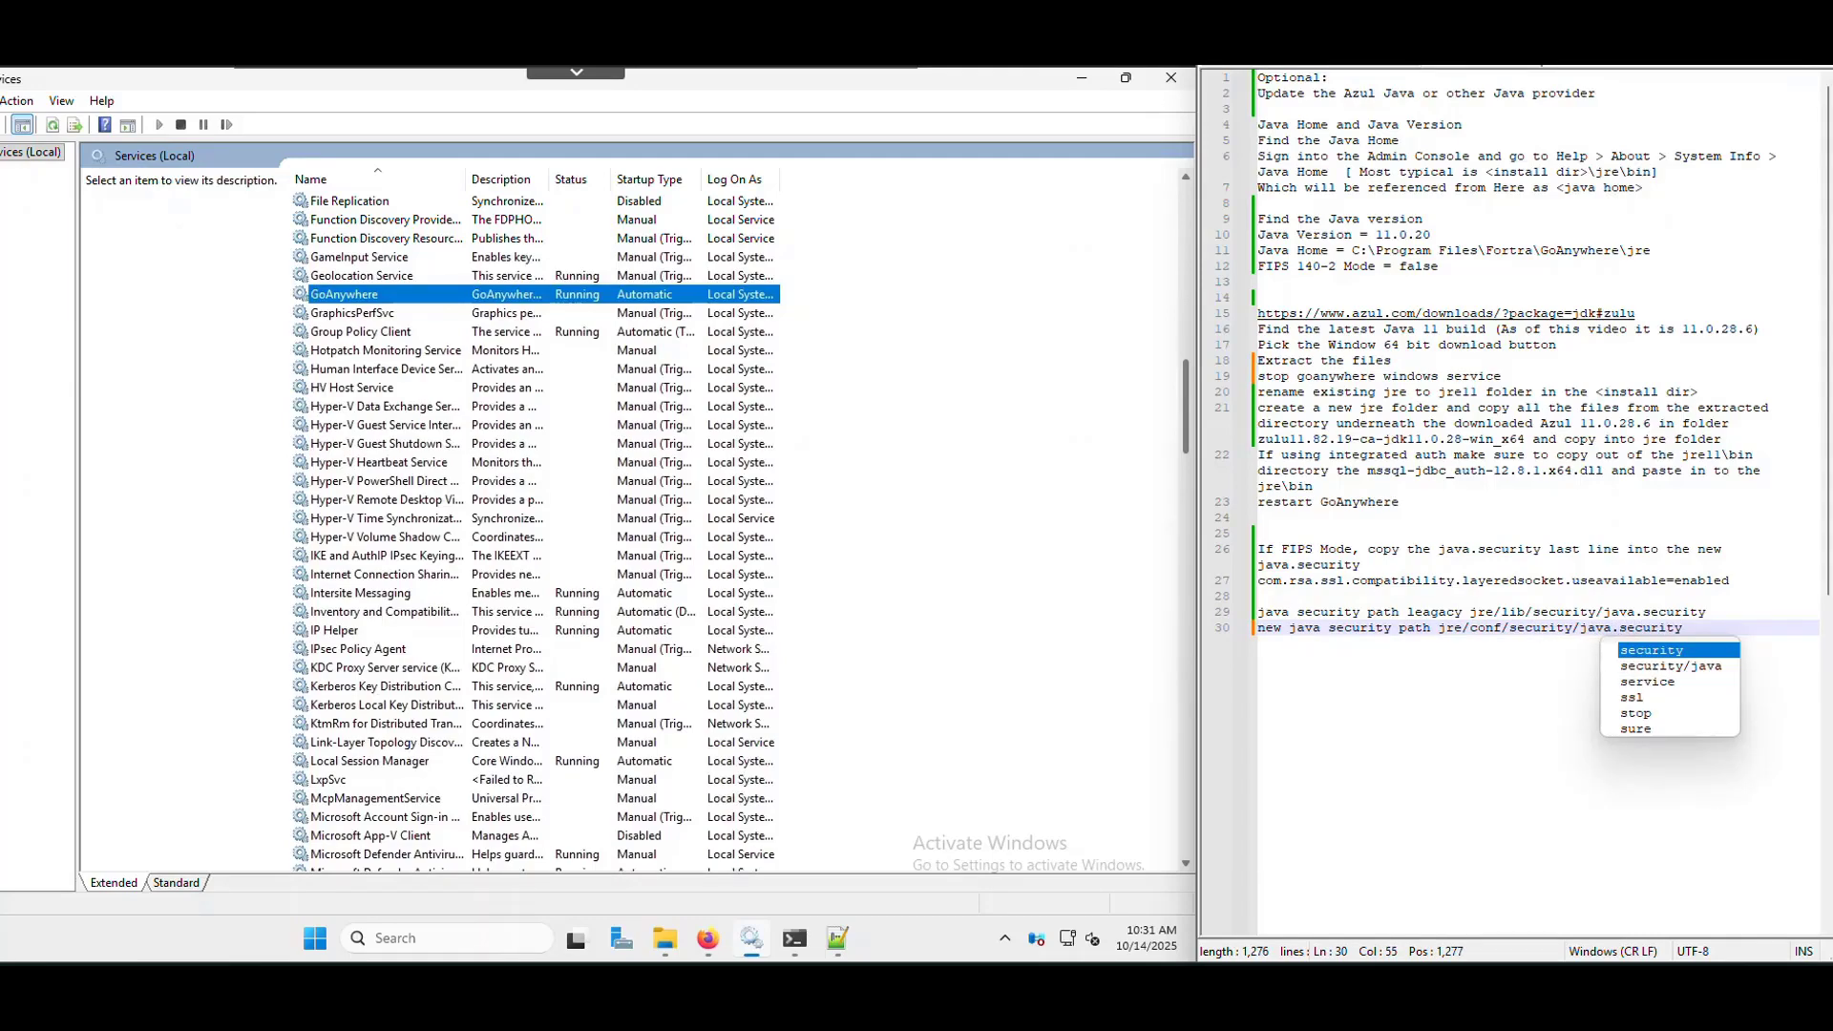
double_click(1301, 581)
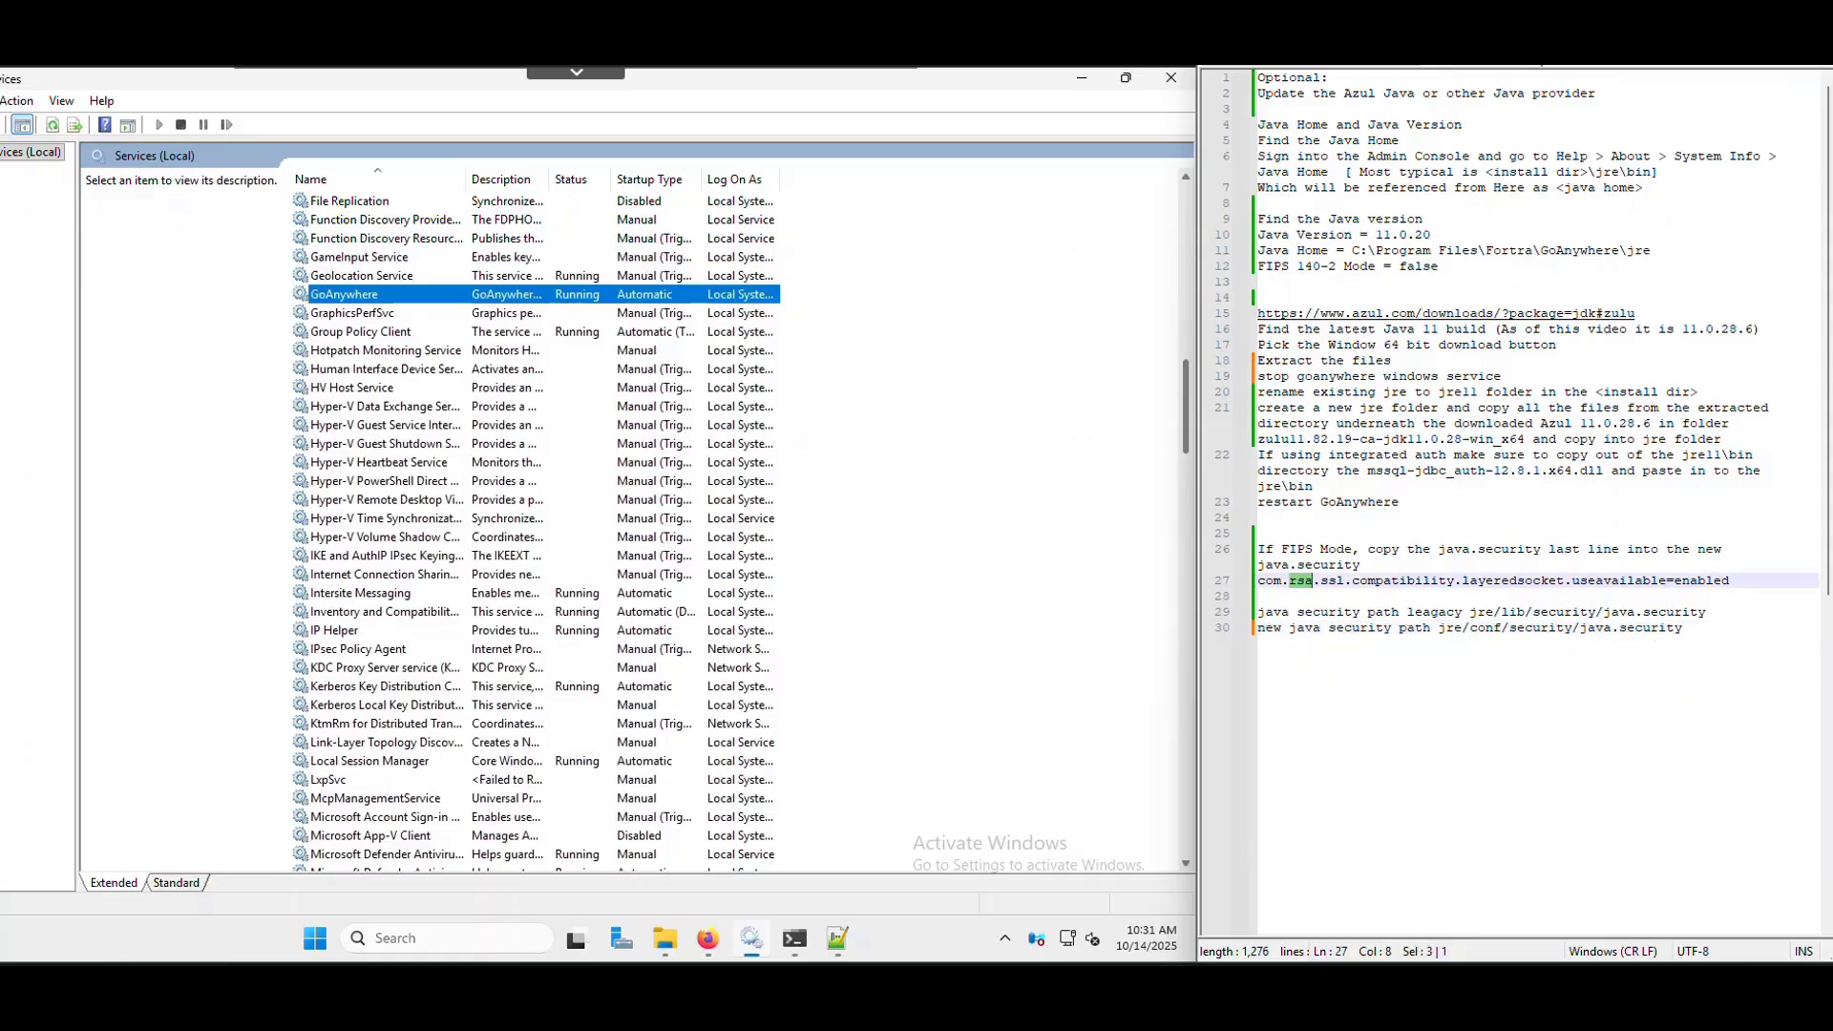
Switch to Firefox and reload the GoAnywhere Admin Console page to reach its login form
click(1682, 629)
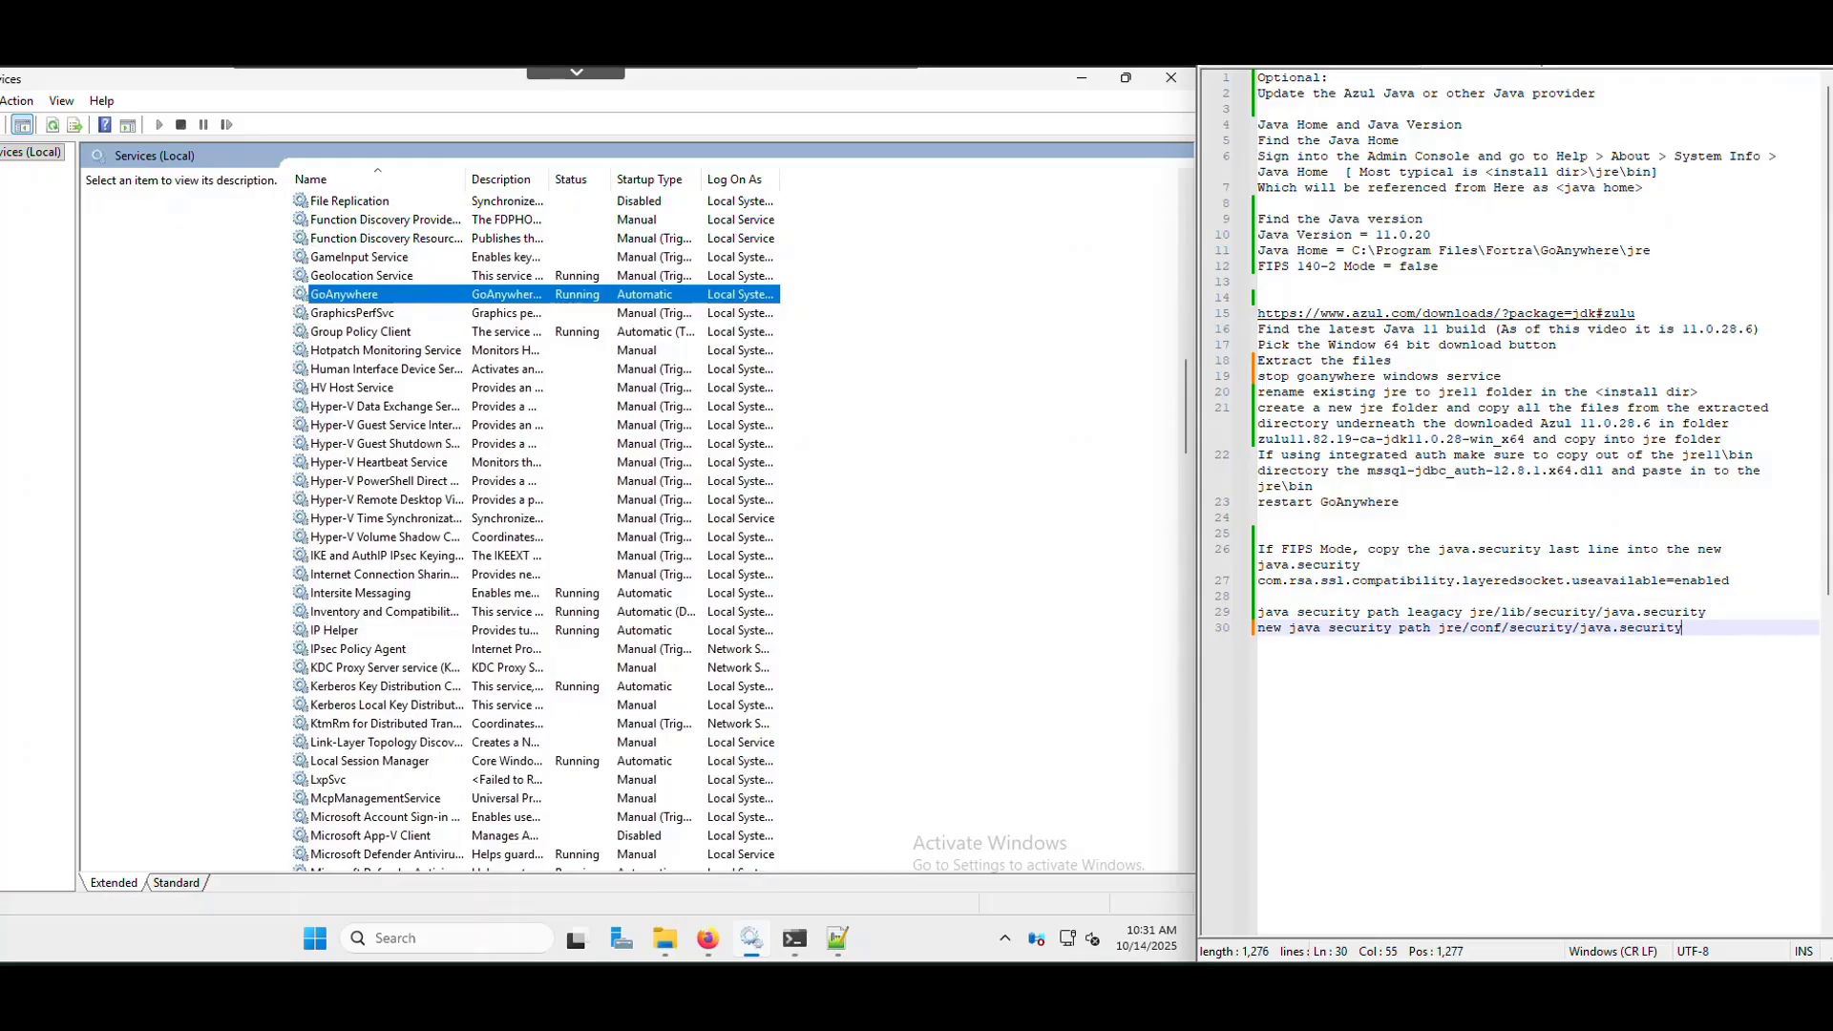
click(707, 938)
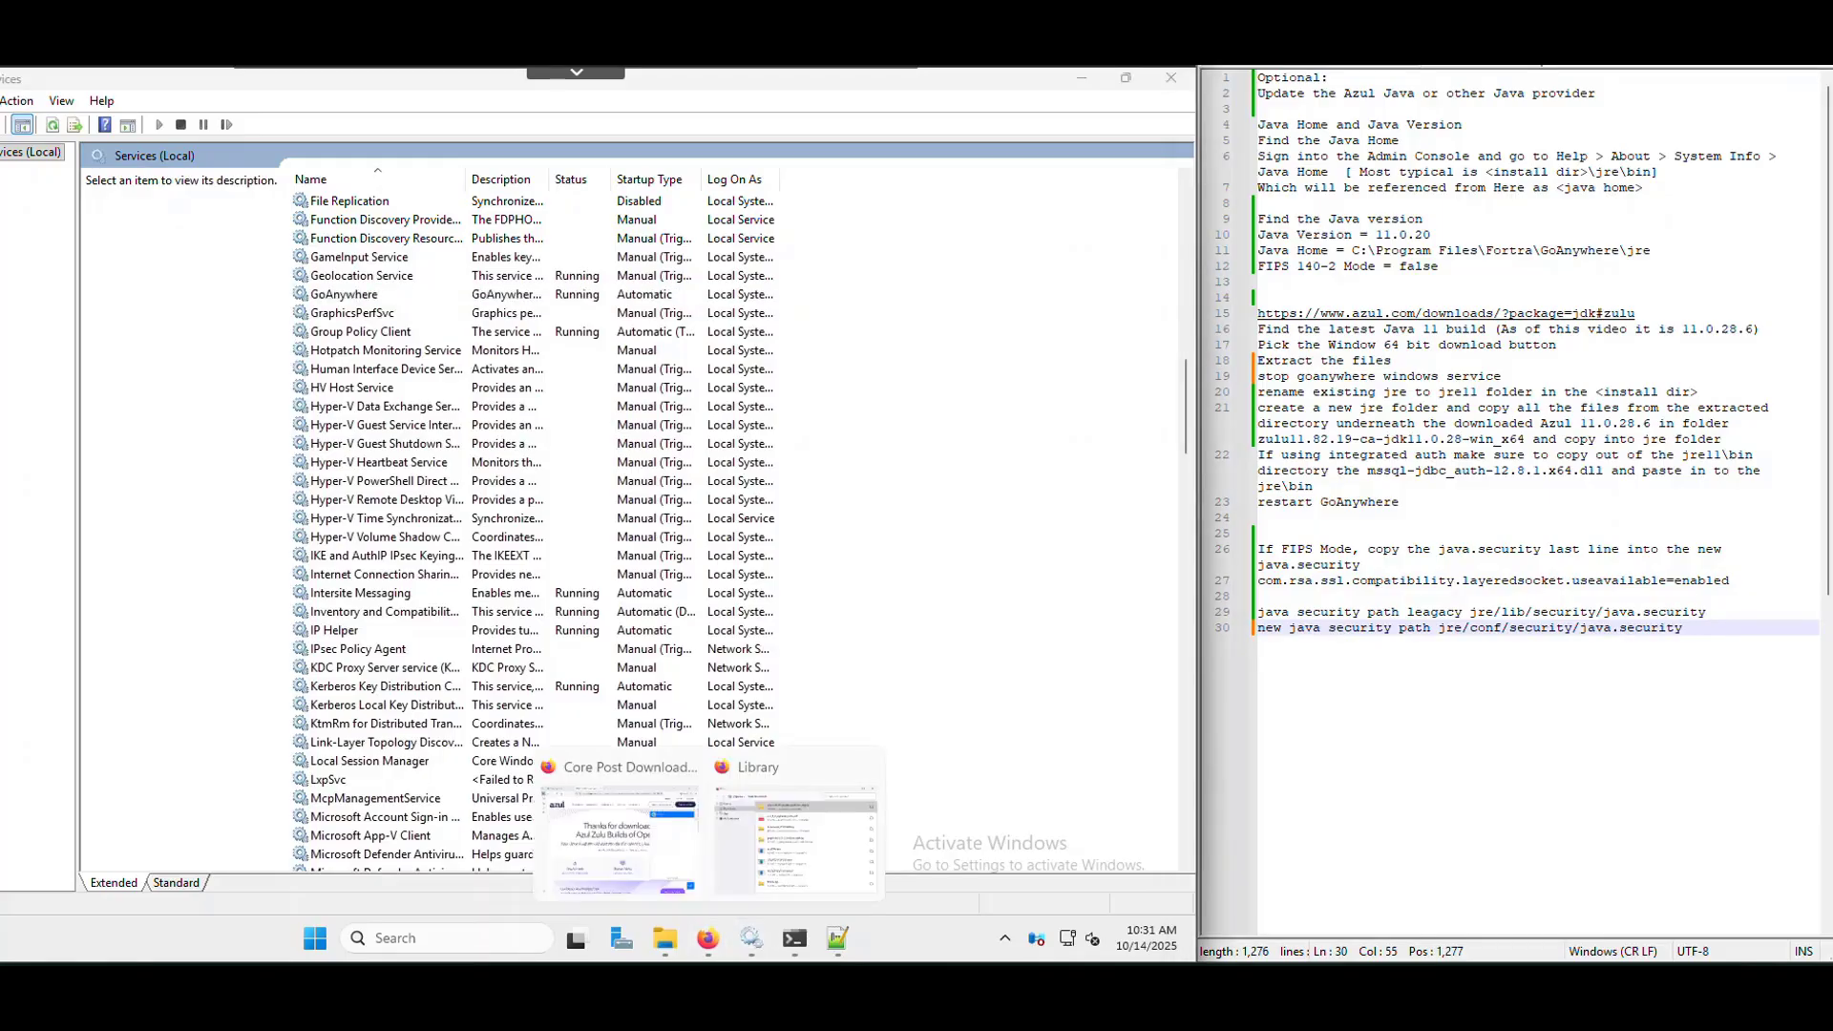
click(618, 840)
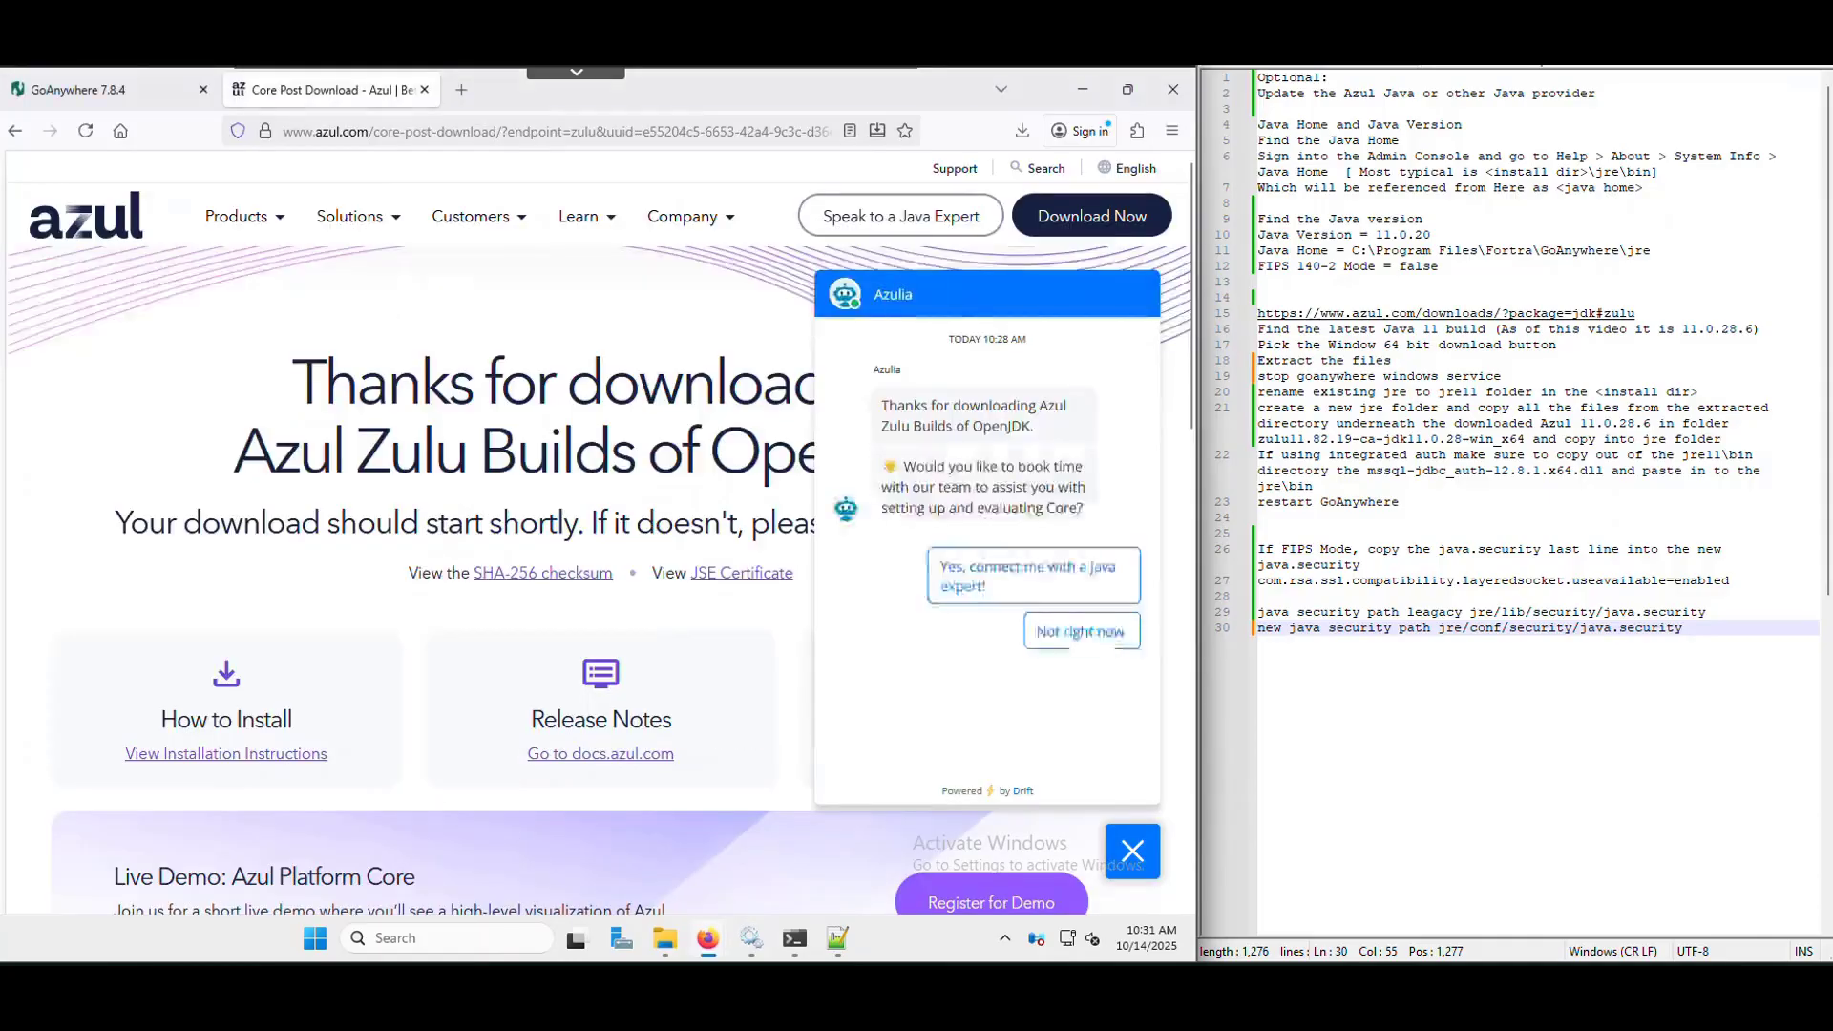
click(95, 90)
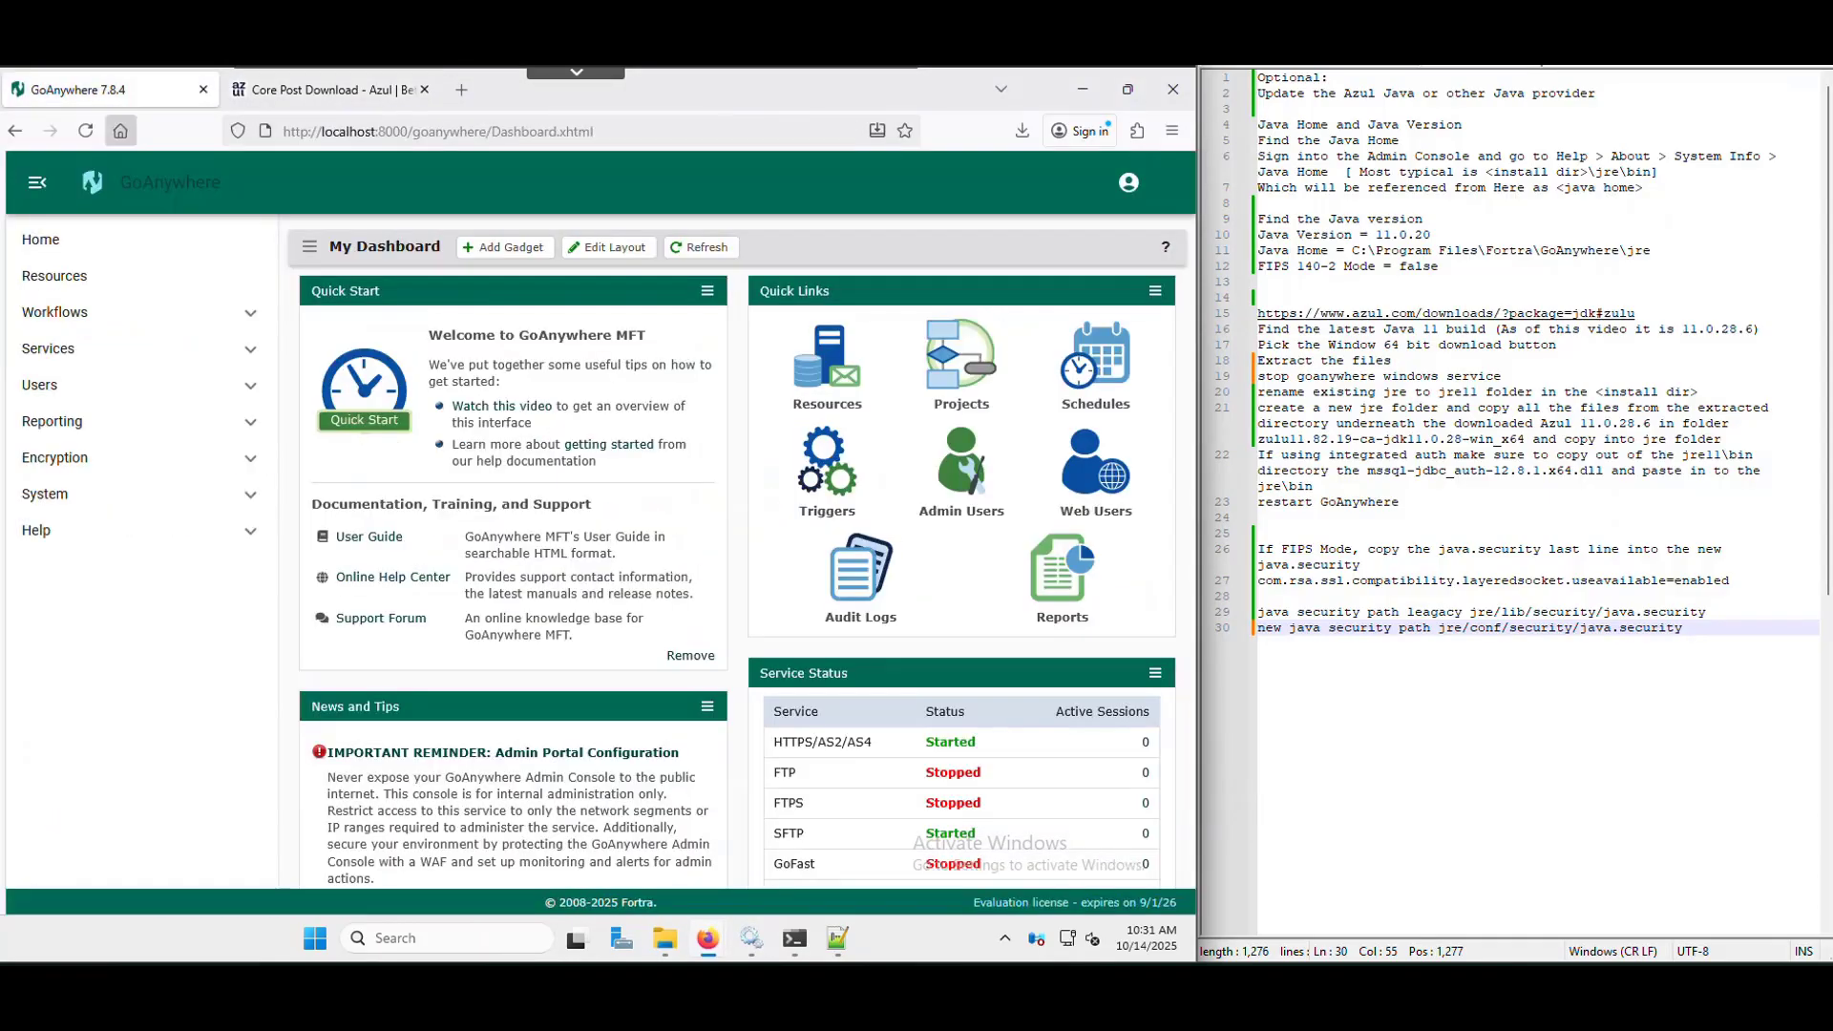
click(86, 130)
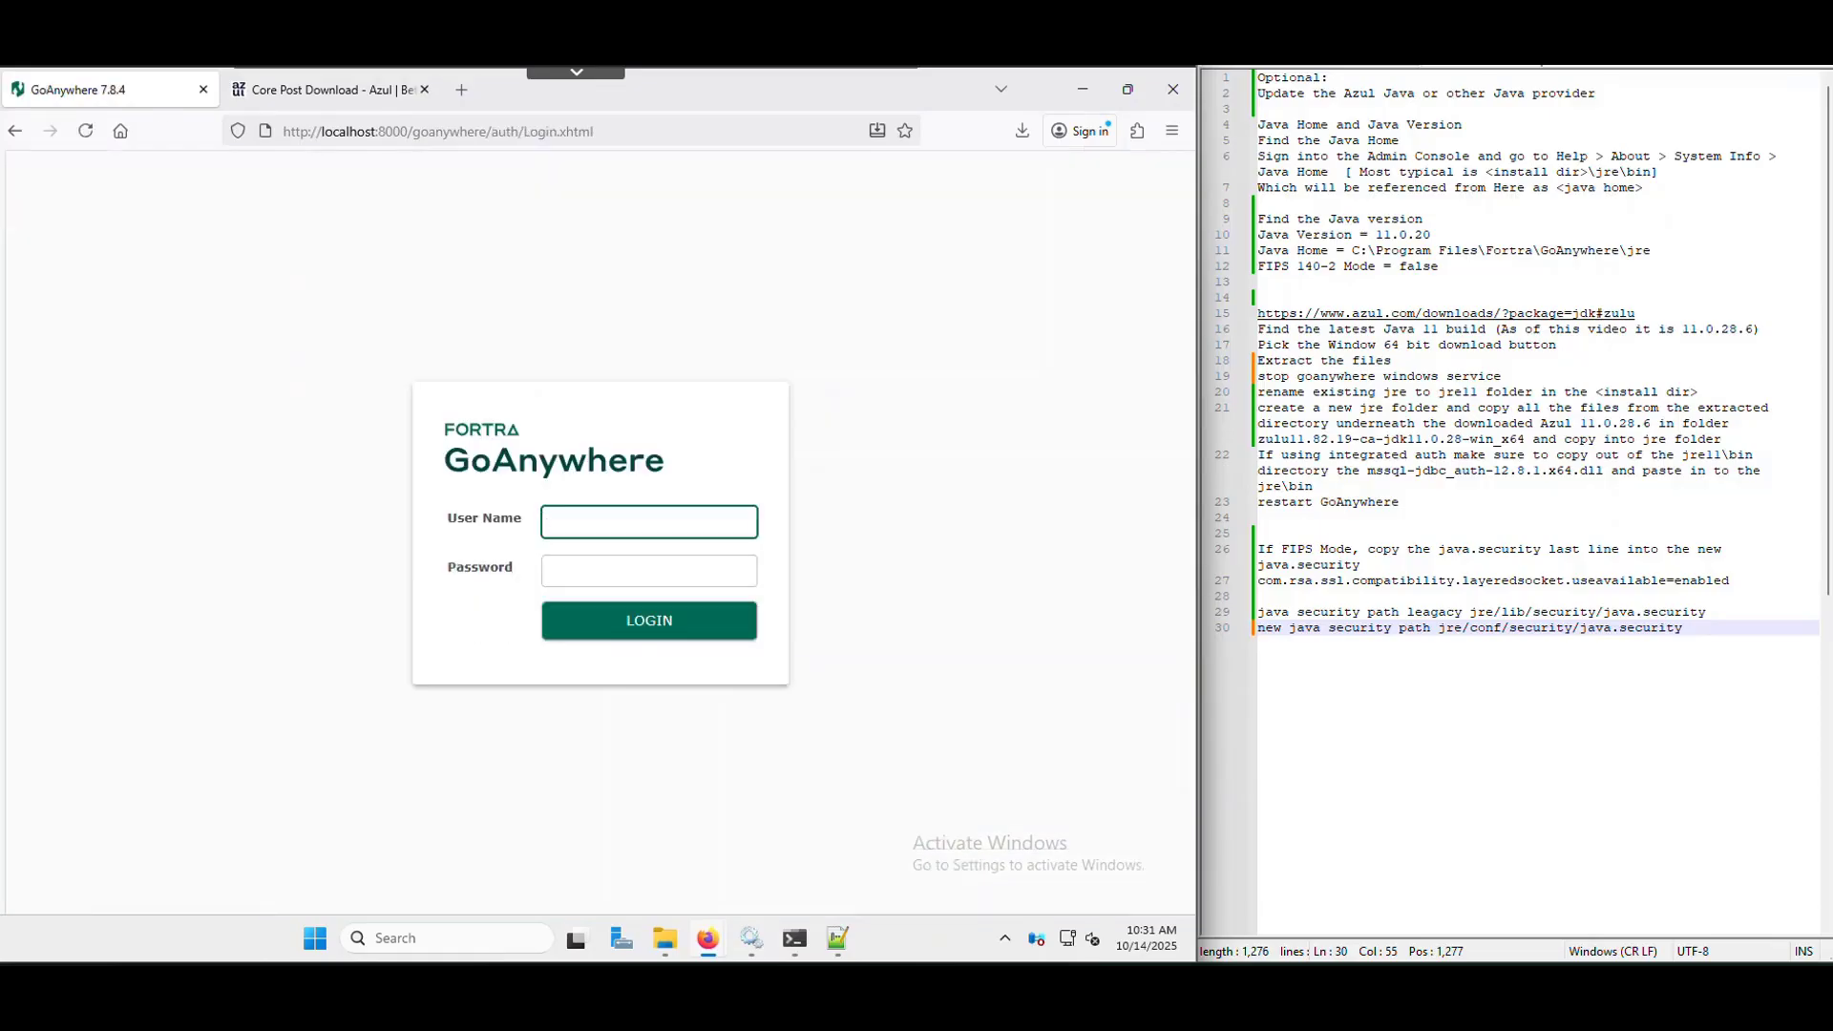
Sign in to the GoAnywhere Admin Console with the user name training and the account password
text(training)
key(Tab)
text(••••••••••)
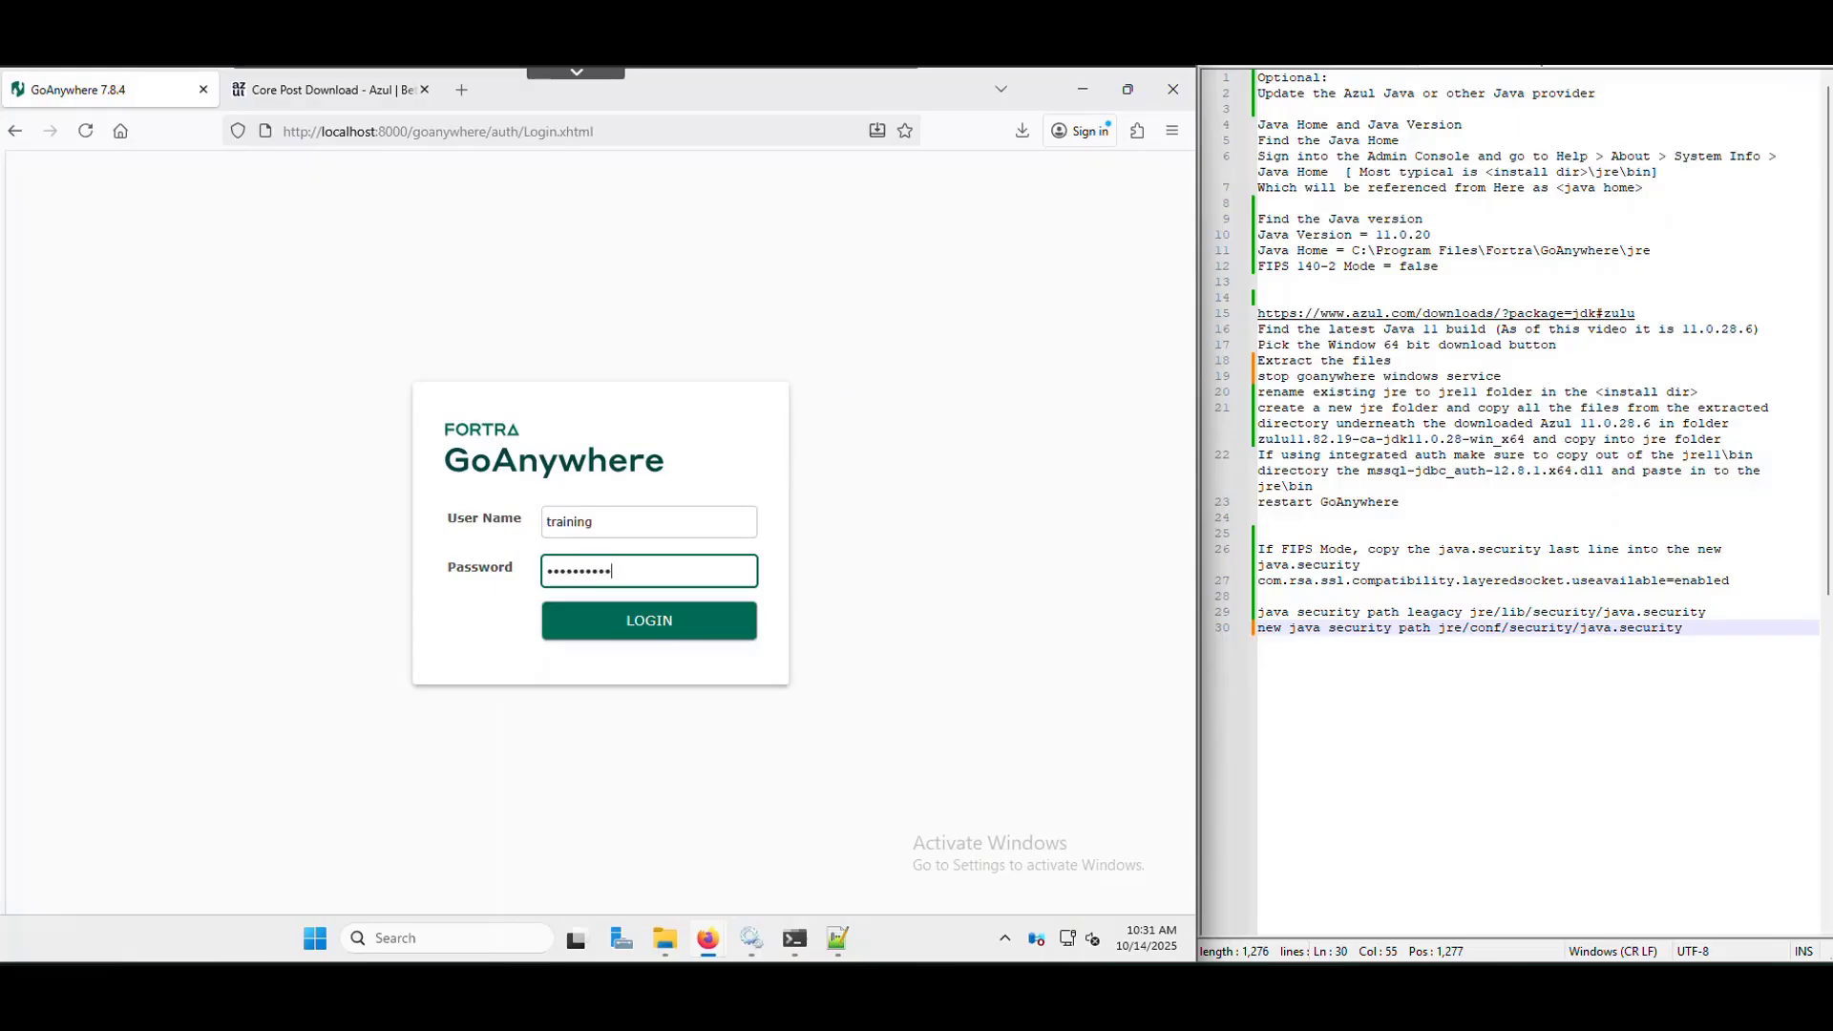
key(Return)
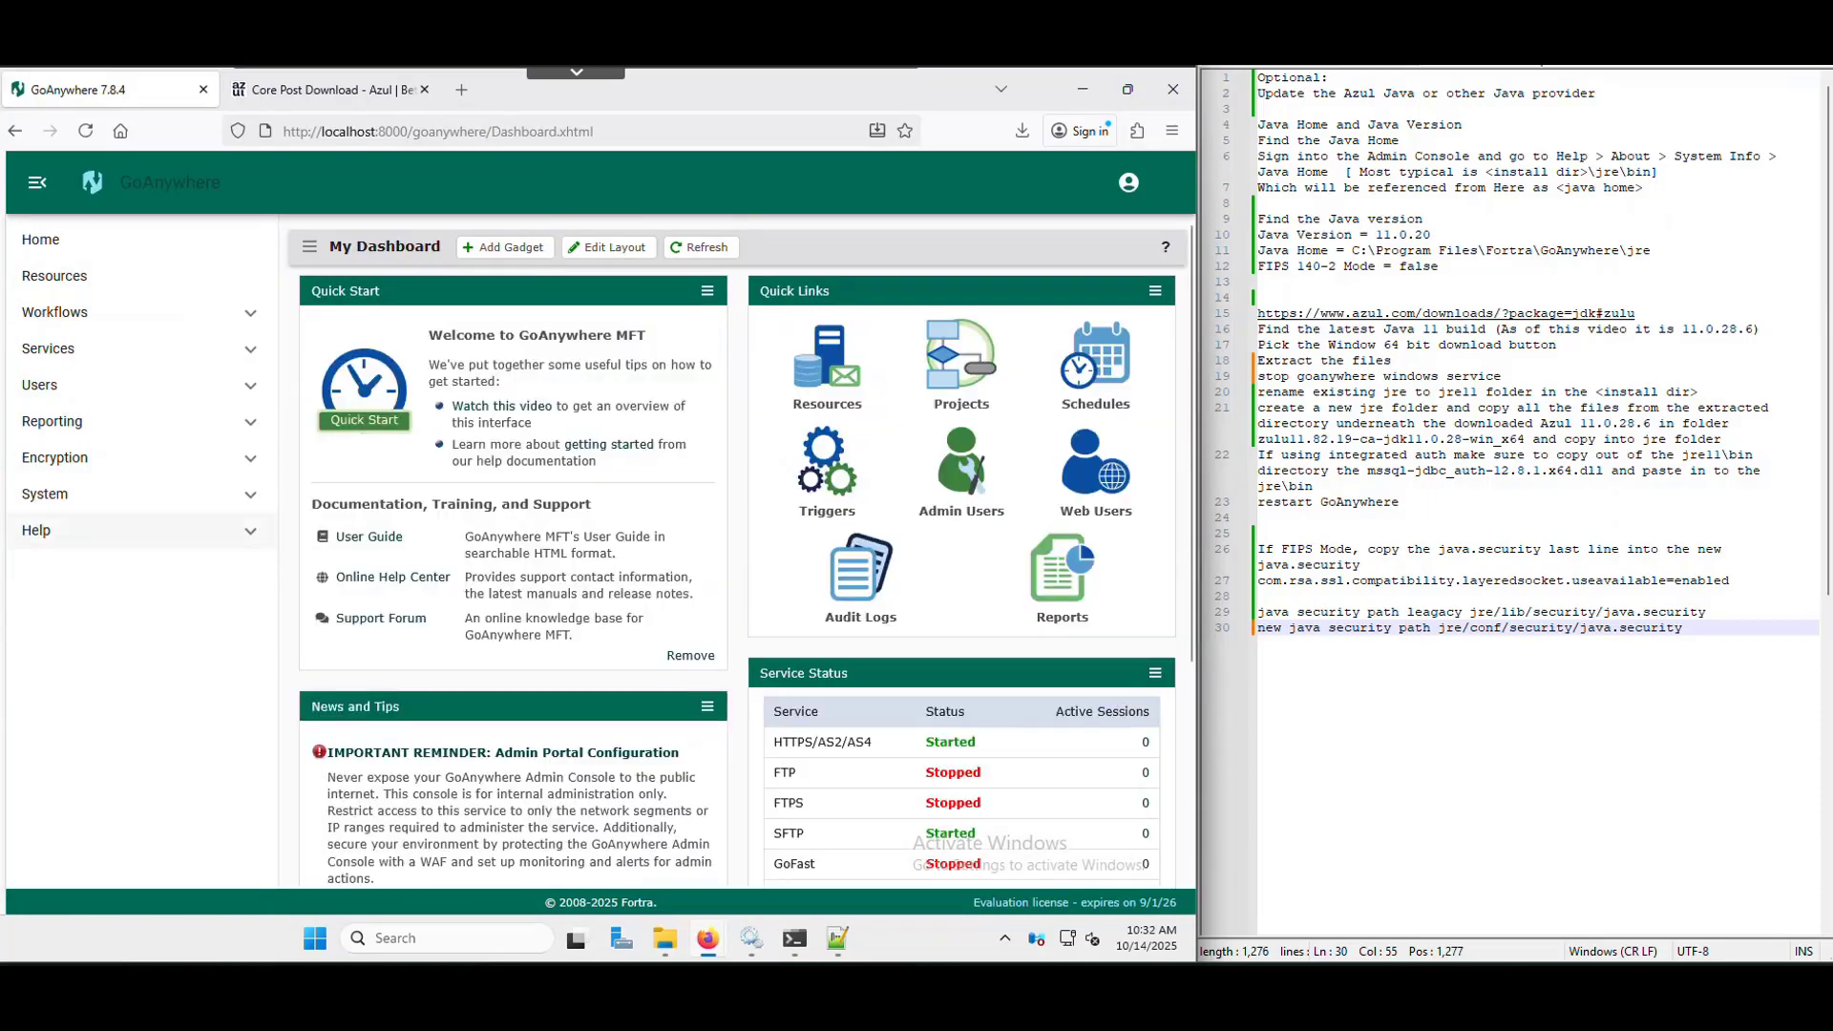
Open the System Info section of GoAnywhere's About page and highlight the Java Version value to check it
click(39, 530)
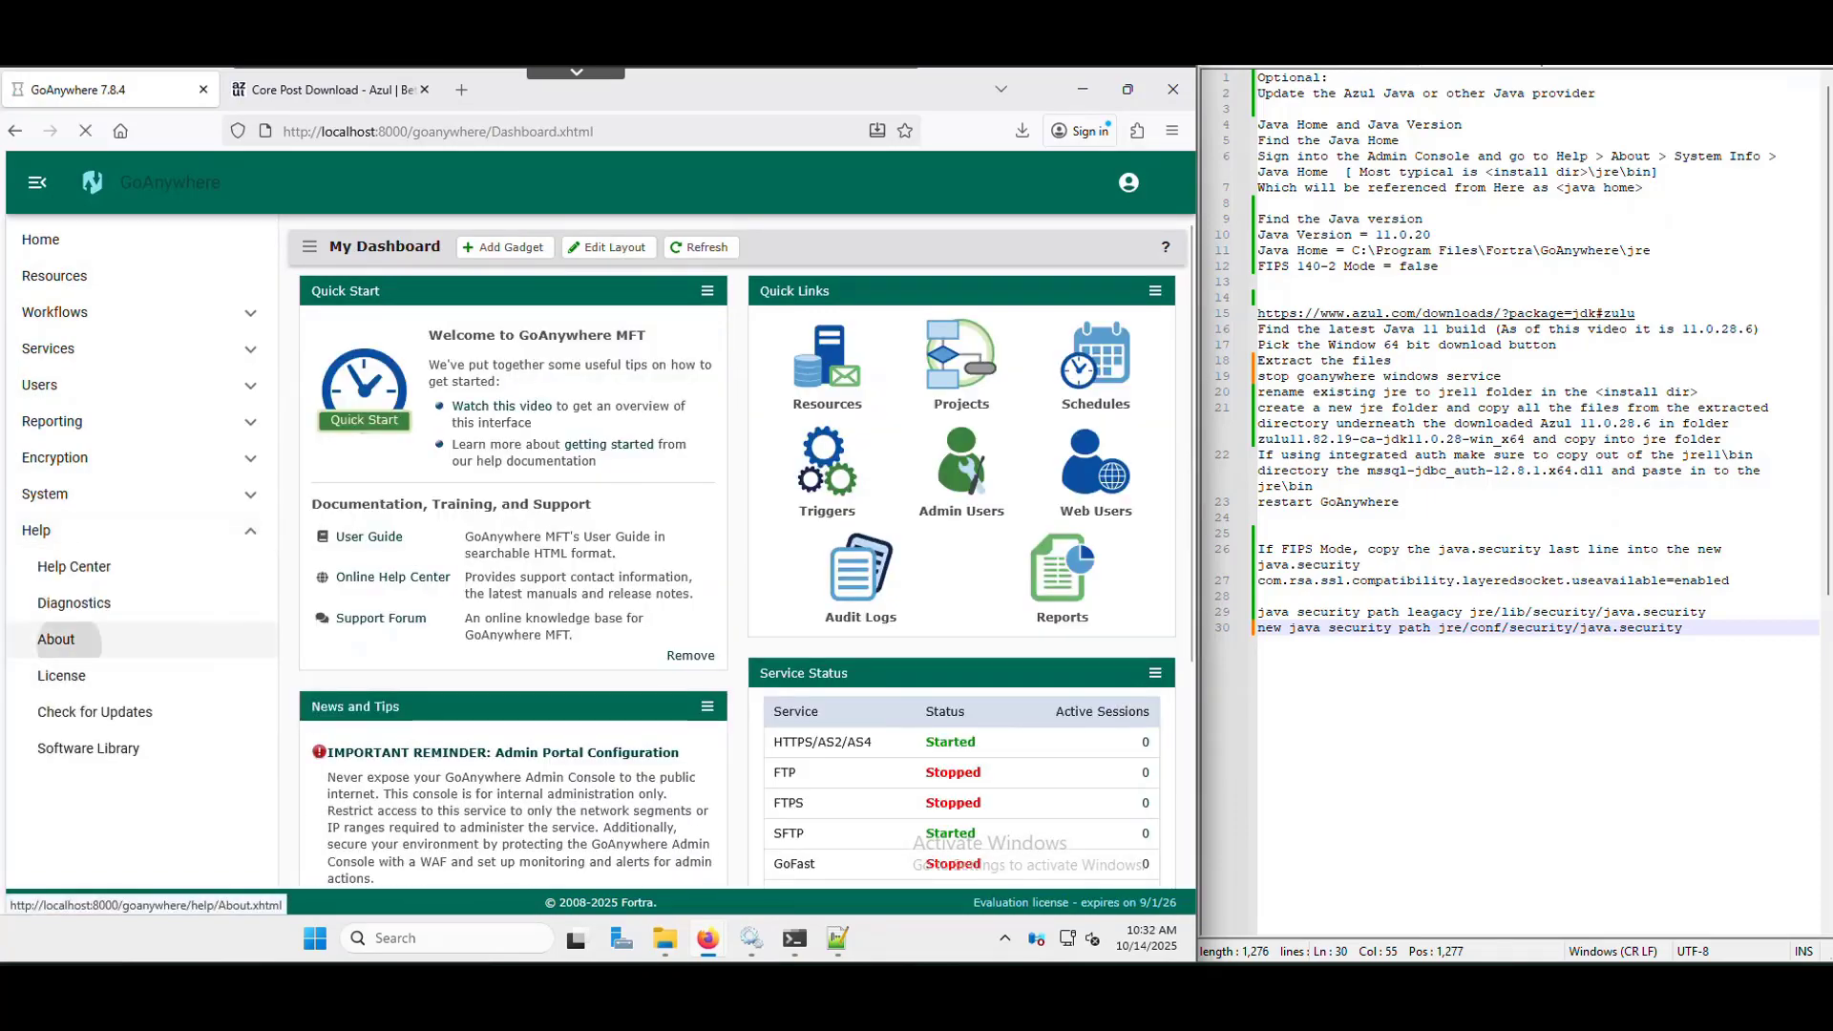
click(55, 638)
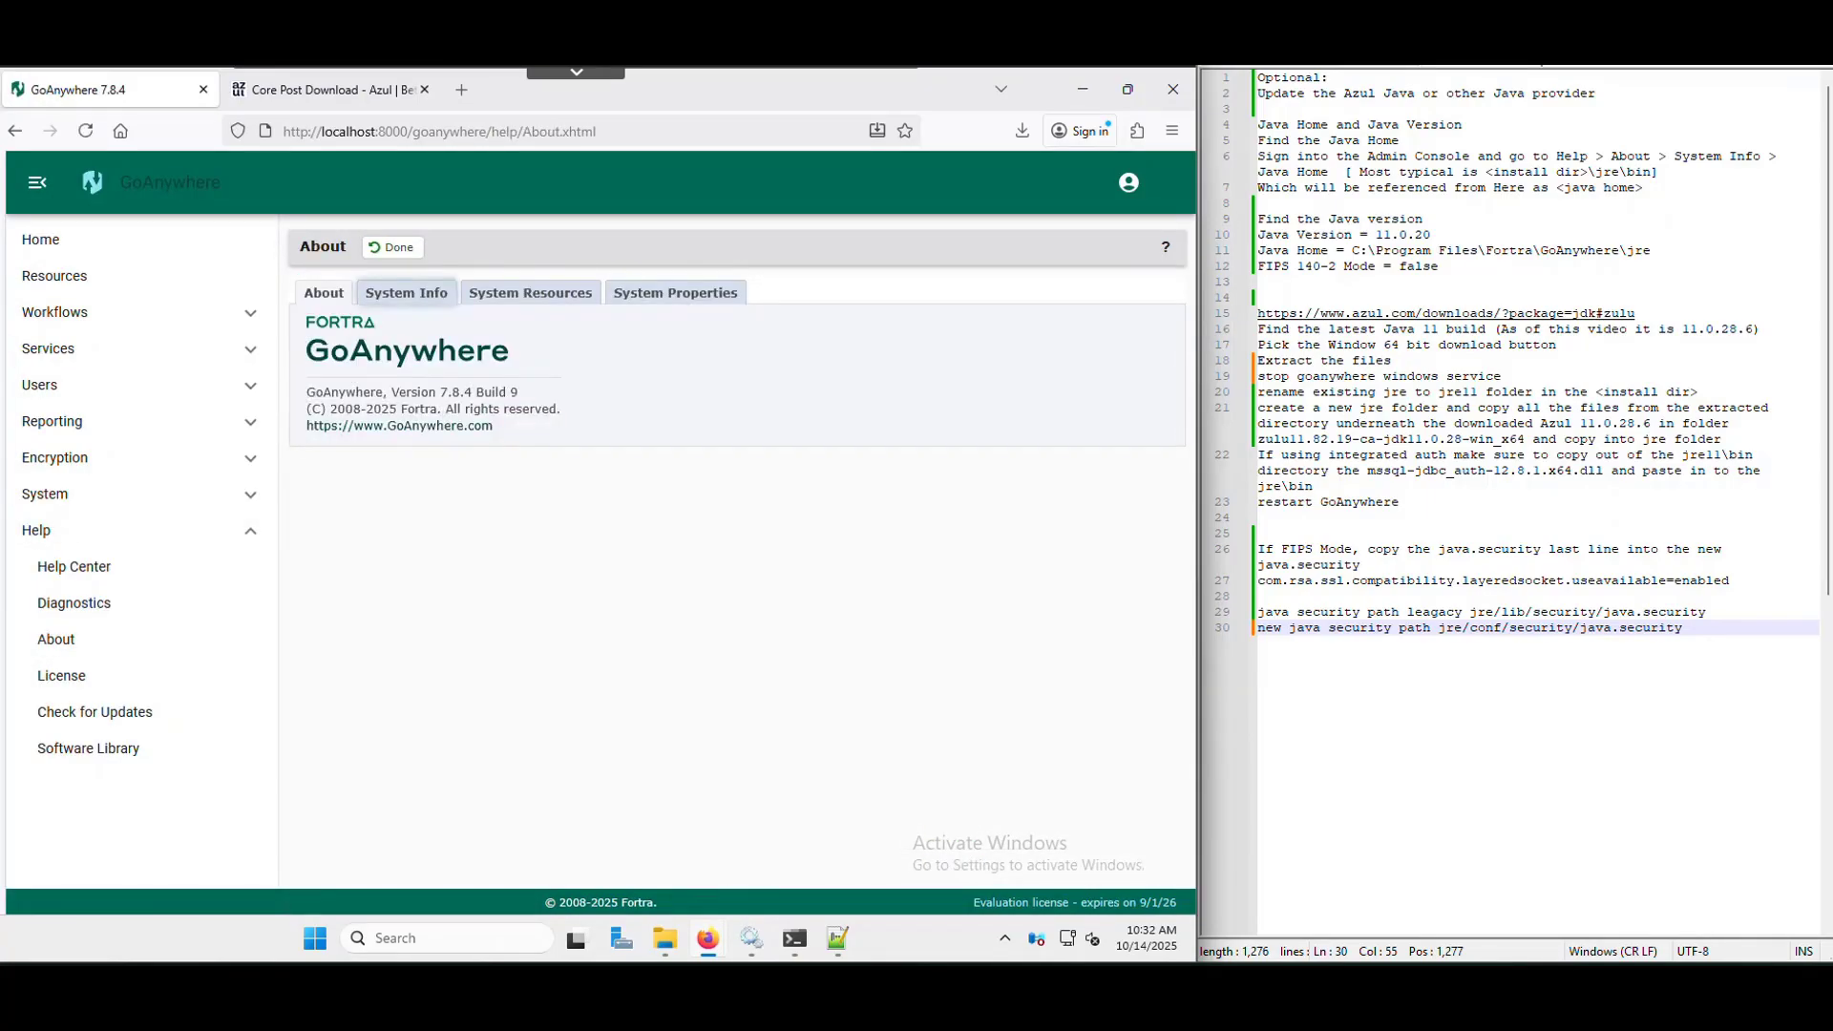
click(433, 295)
double_click(491, 431)
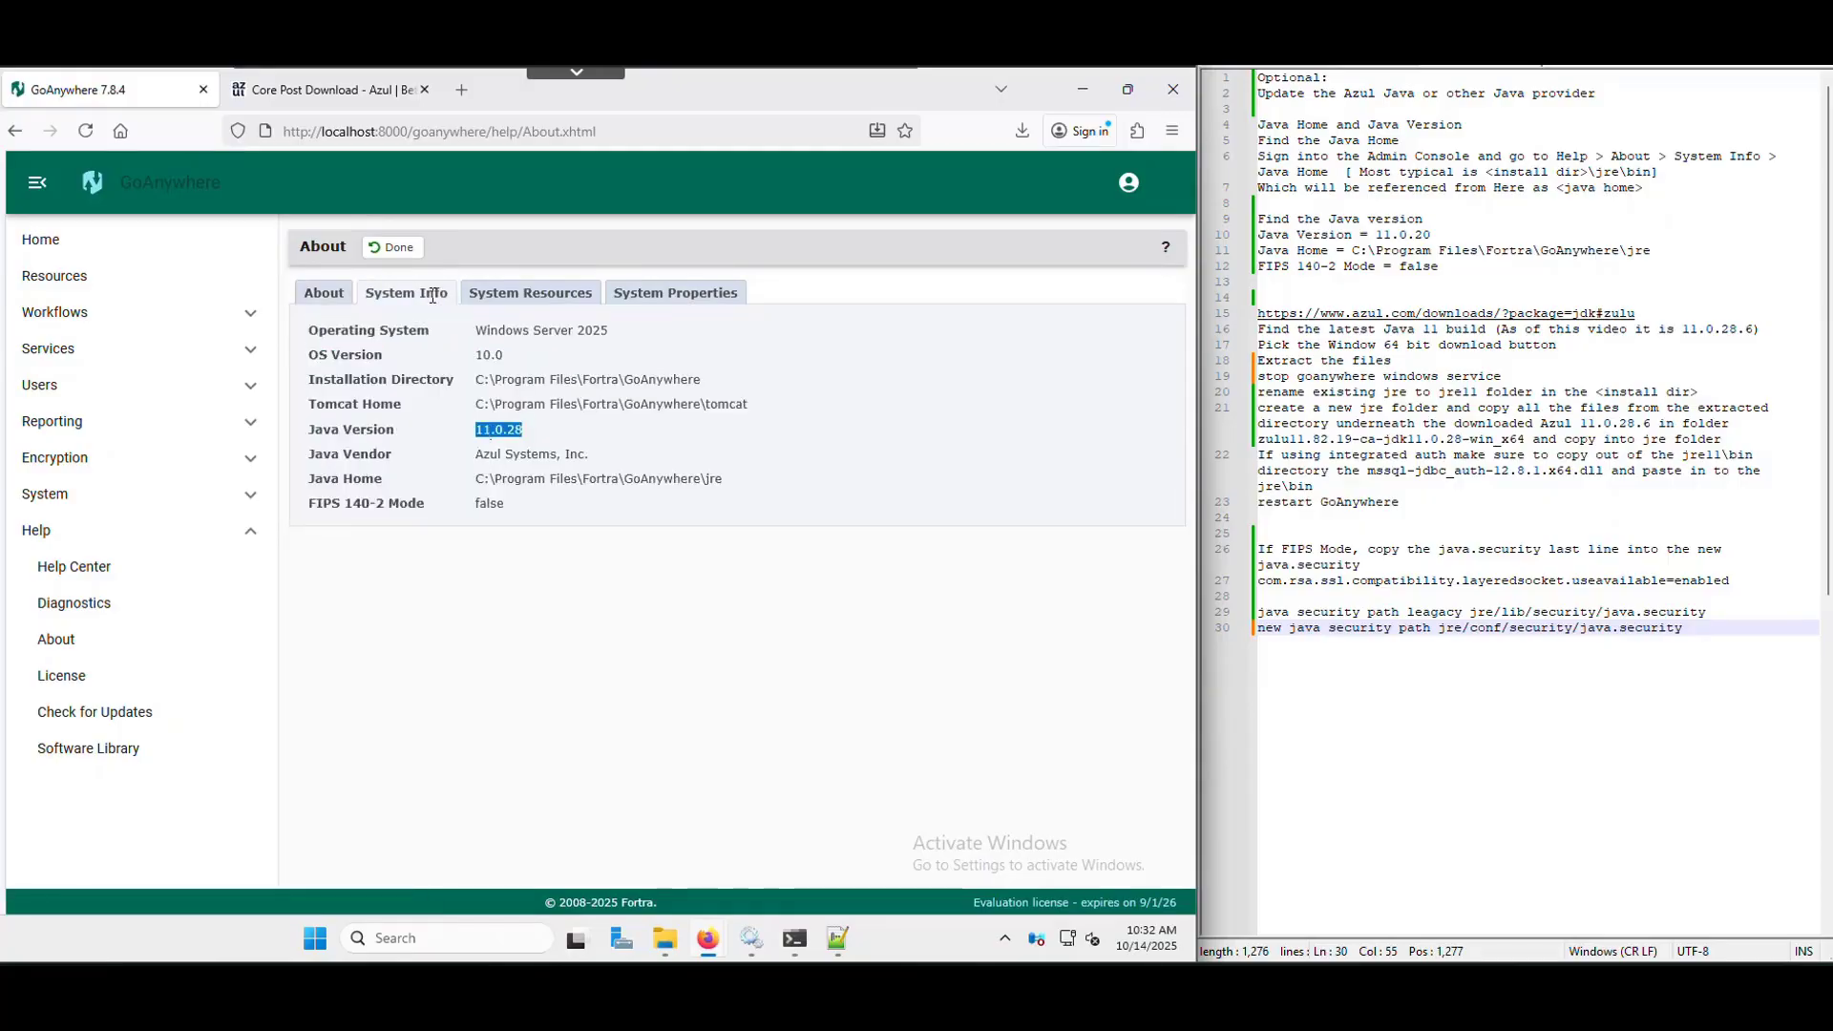